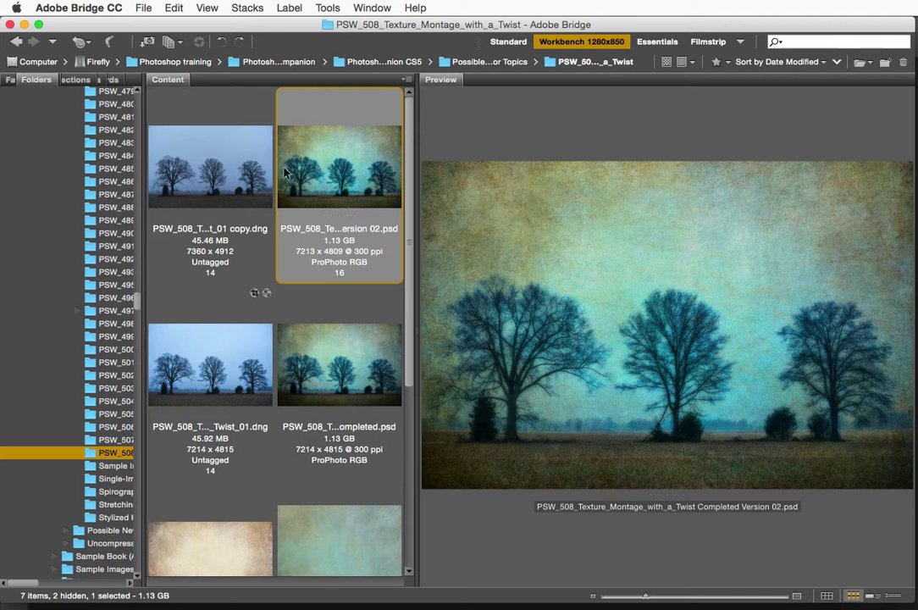
# Preview the original PSW_508_Texture_Montage_with_a_Twist_01 copy.dng tree photo in Bridge.
pyautogui.click(209, 170)
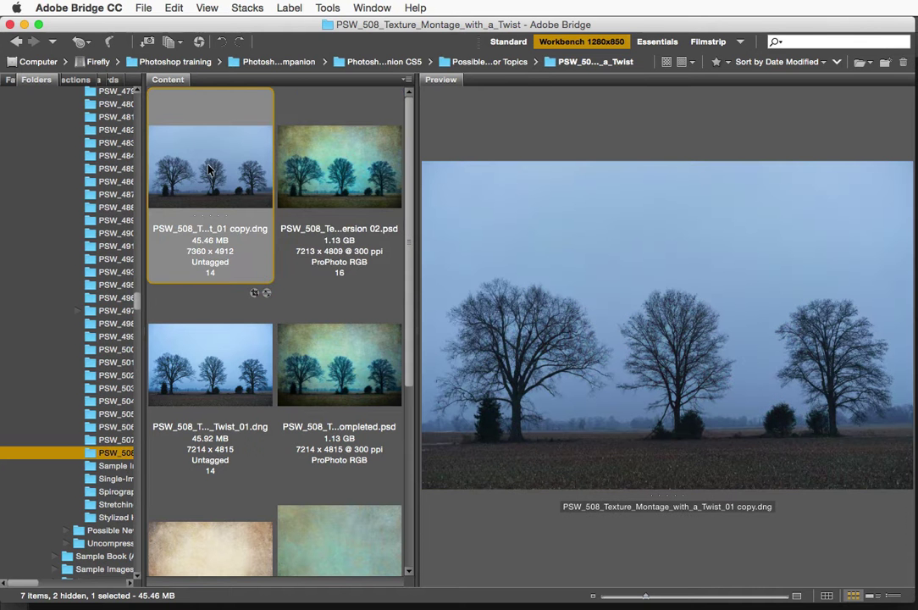
# Open the DNG in Camera Raw and level the horizon with the Straighten tool, cropping to 7182 by 4788.
pyautogui.doubleClick(216, 168)
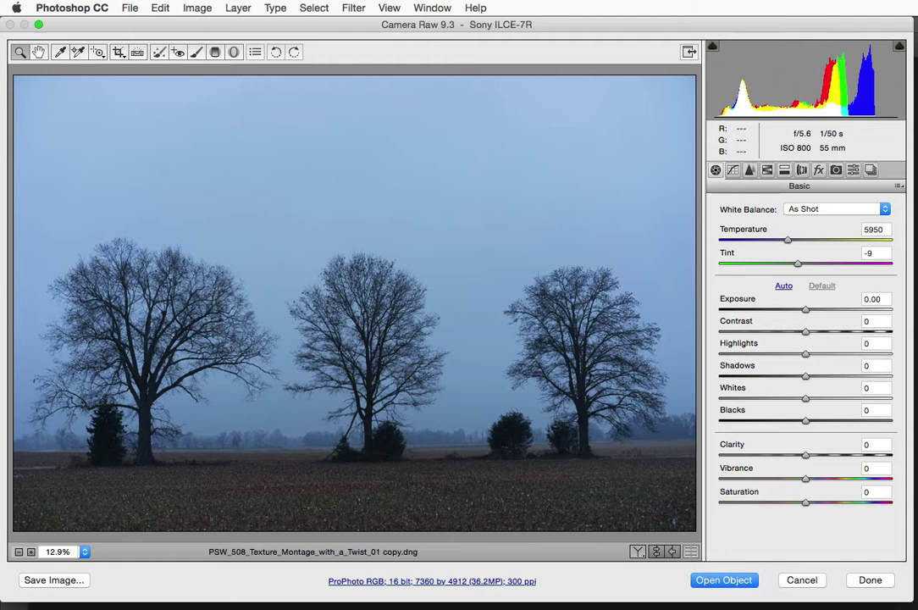
pyautogui.click(137, 53)
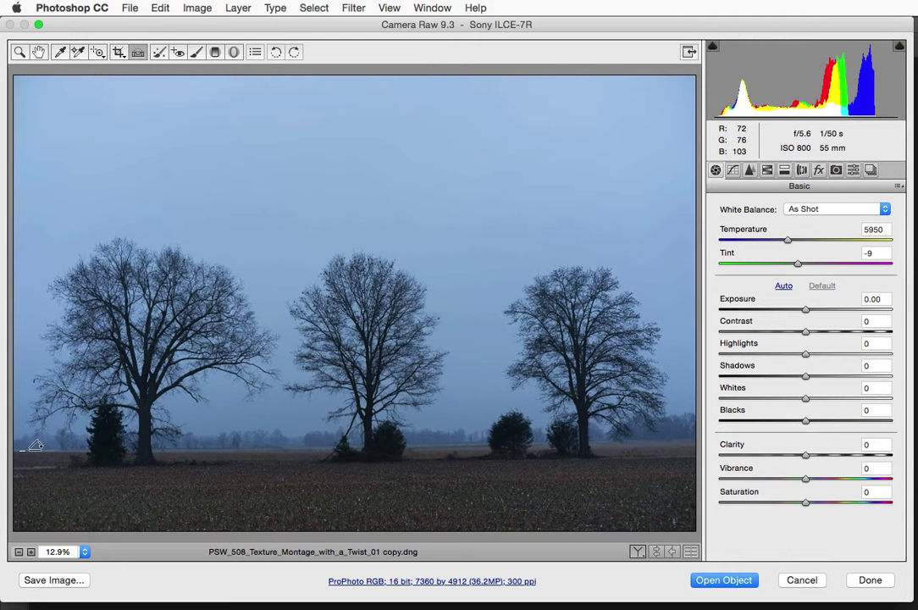
pyautogui.moveTo(25, 449); pyautogui.dragTo(684, 437)
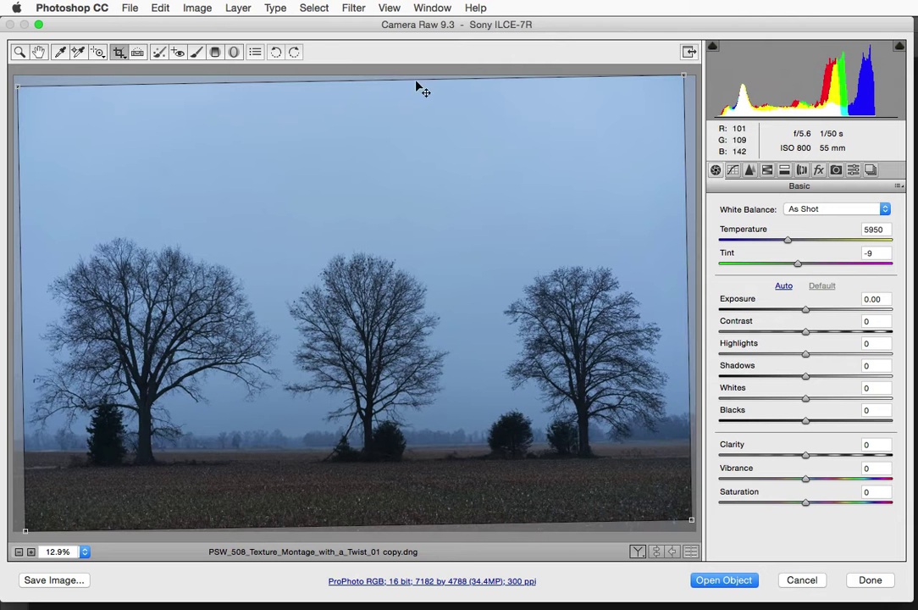
# Commit the crop, apply Auto tone (Exposure +0.75, Contrast −21, Whites +46, Blacks −28) and set Clarity to +16.
pyautogui.click(38, 52)
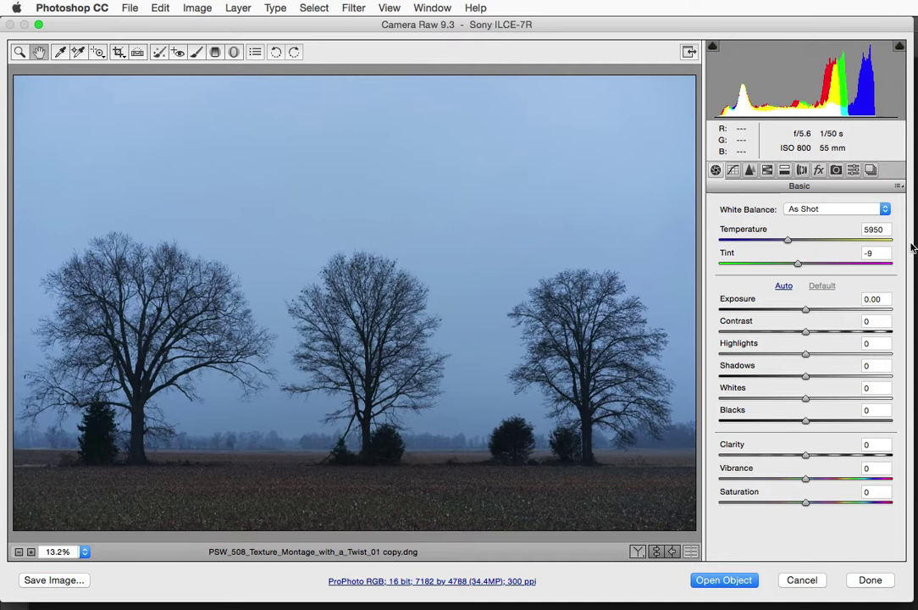
pyautogui.click(783, 286)
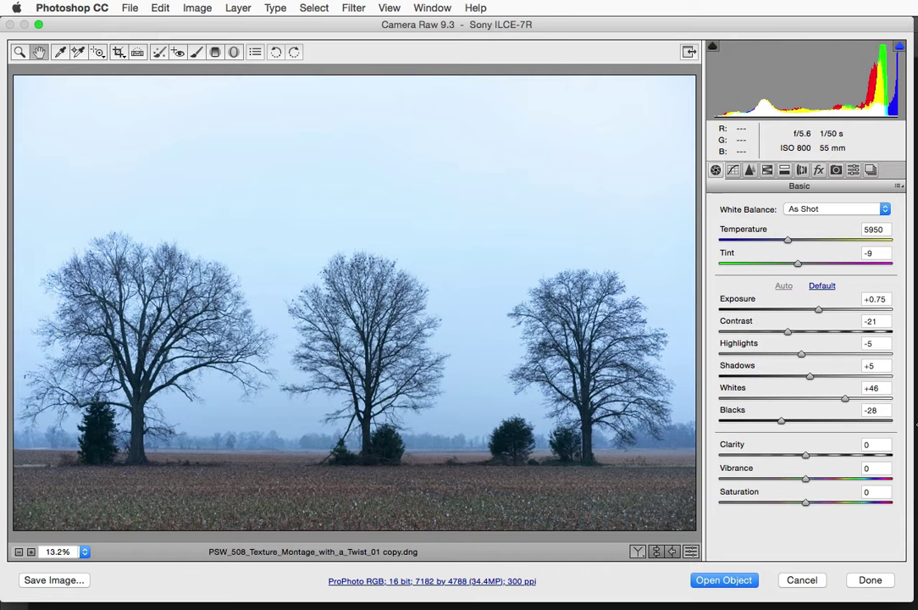
pyautogui.moveTo(803, 456)
pyautogui.mouseDown()
pyautogui.moveTo(831, 457)
pyautogui.moveTo(807, 457)
pyautogui.moveTo(817, 457)
pyautogui.mouseUp()
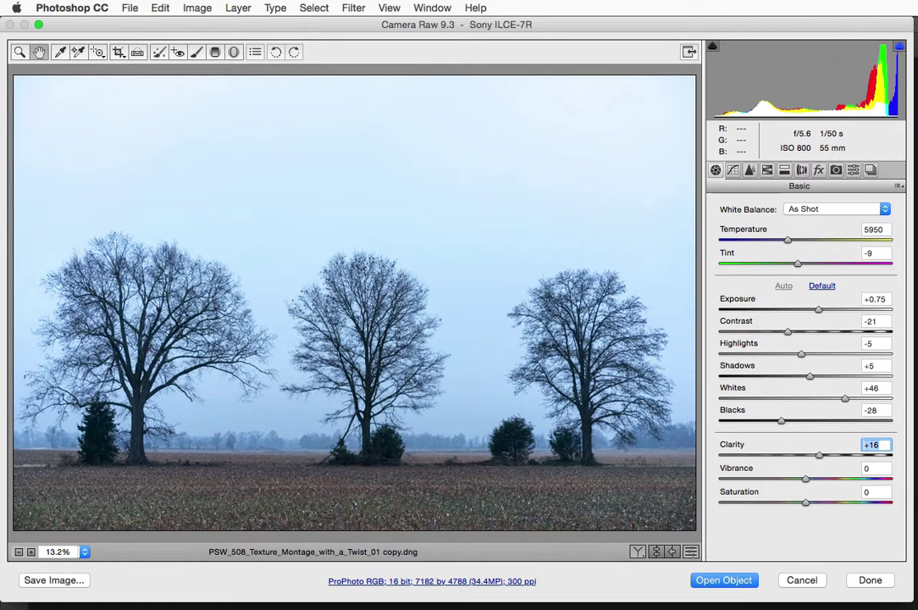
# Set the Camera Raw workflow output colour space to sRGB IEC61966-2.1.
pyautogui.click(416, 582)
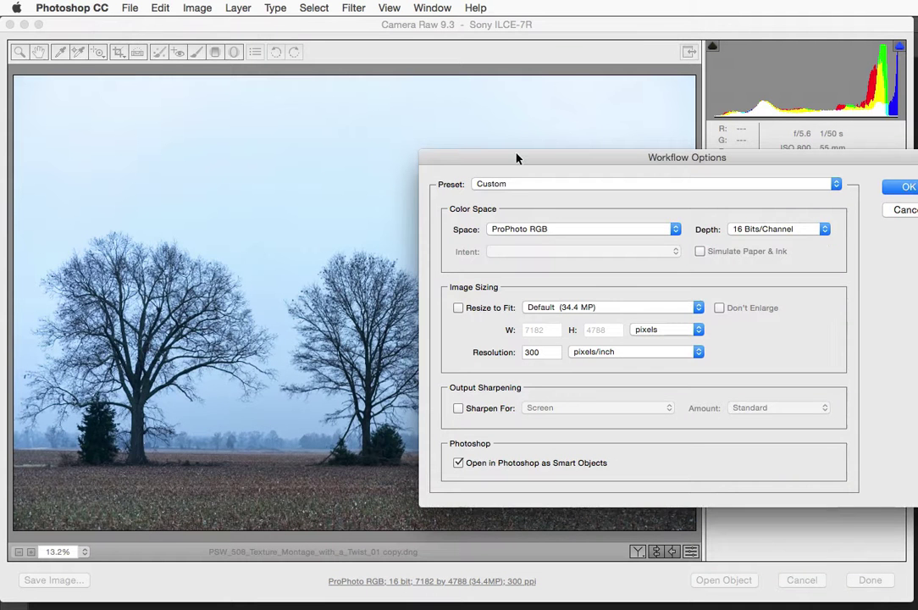
pyautogui.moveTo(516, 156); pyautogui.dragTo(223, 138)
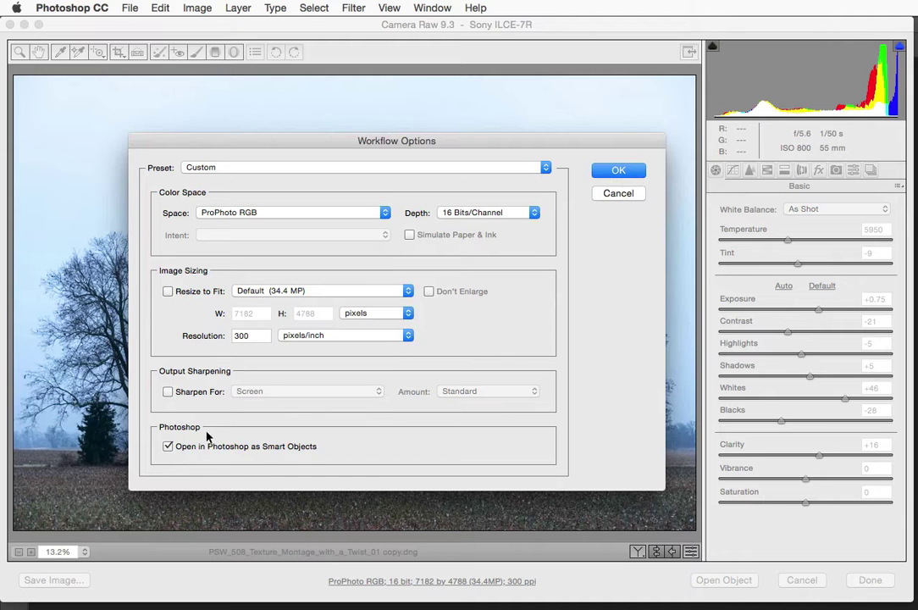
pyautogui.click(262, 212)
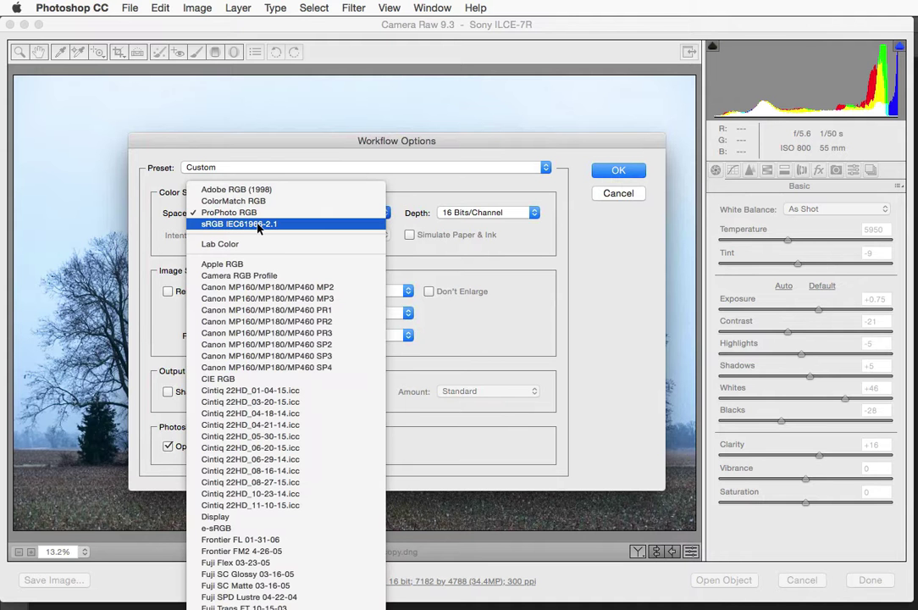
pyautogui.click(258, 225)
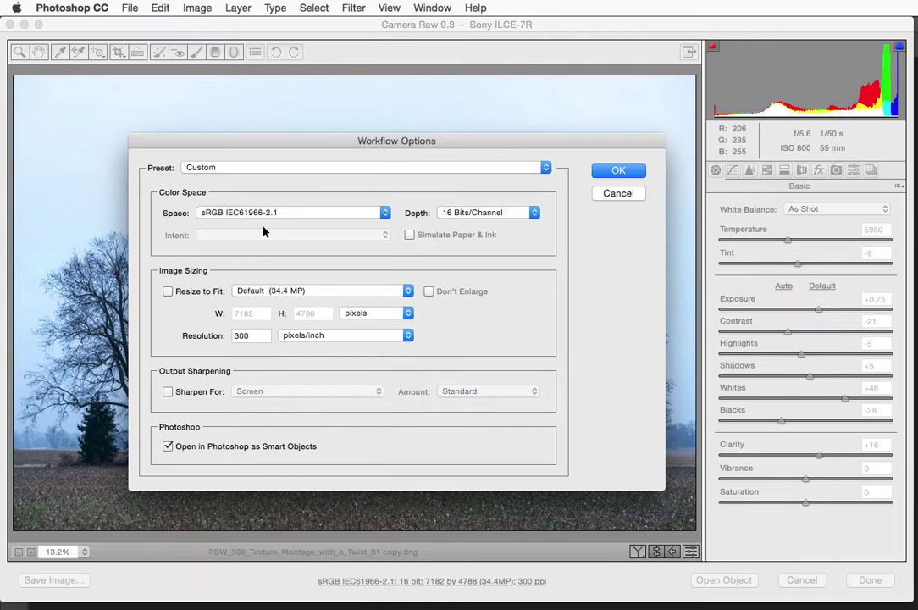
pyautogui.click(242, 218)
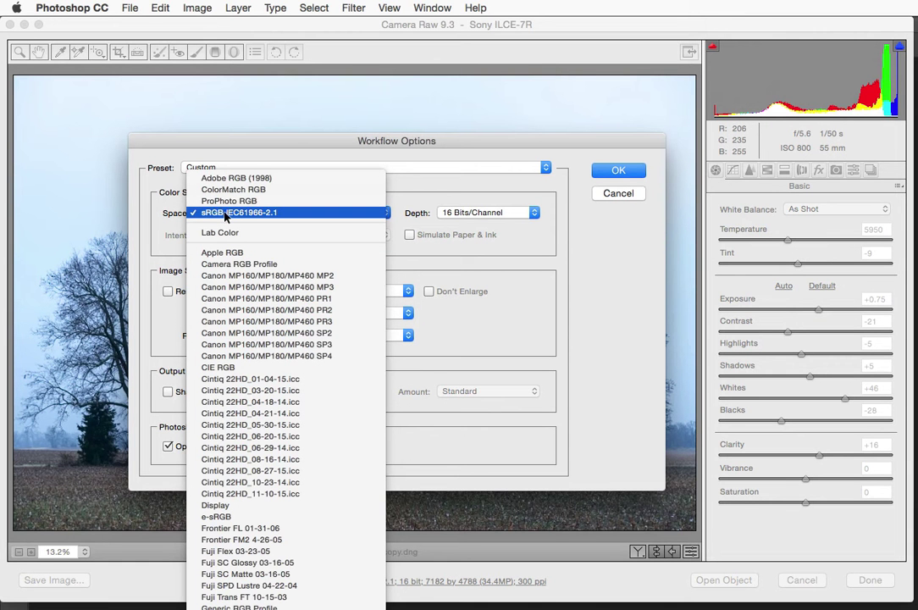
pyautogui.click(226, 217)
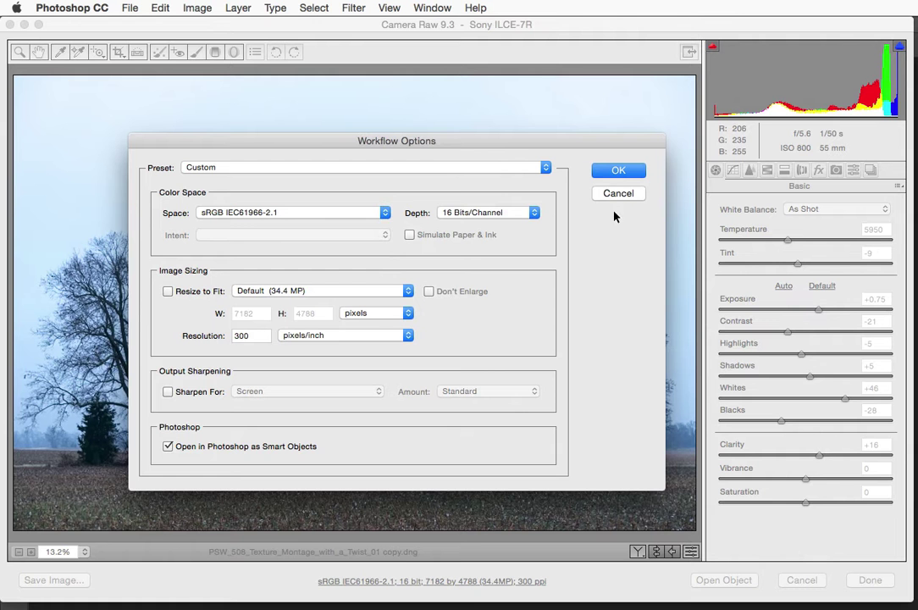
pyautogui.click(617, 171)
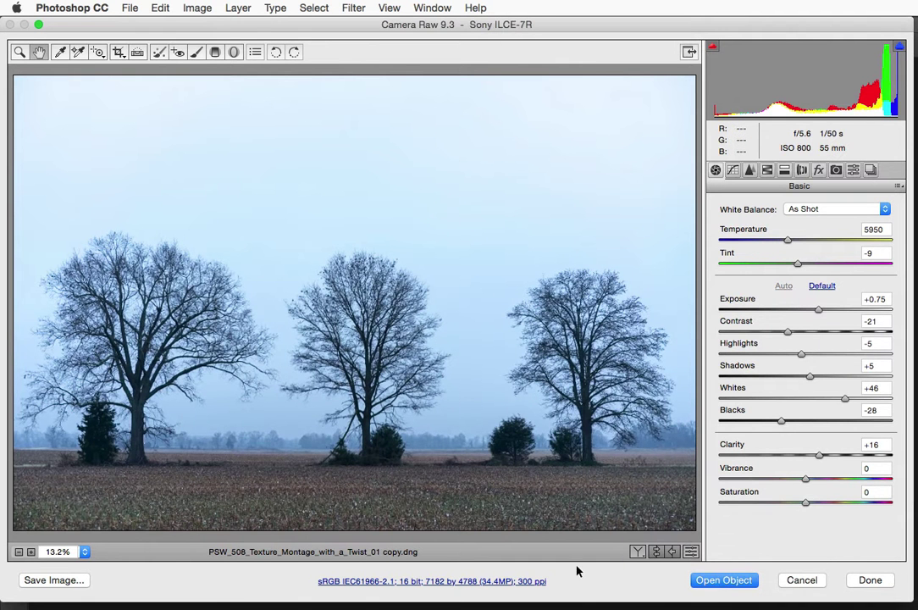
pyautogui.click(498, 580)
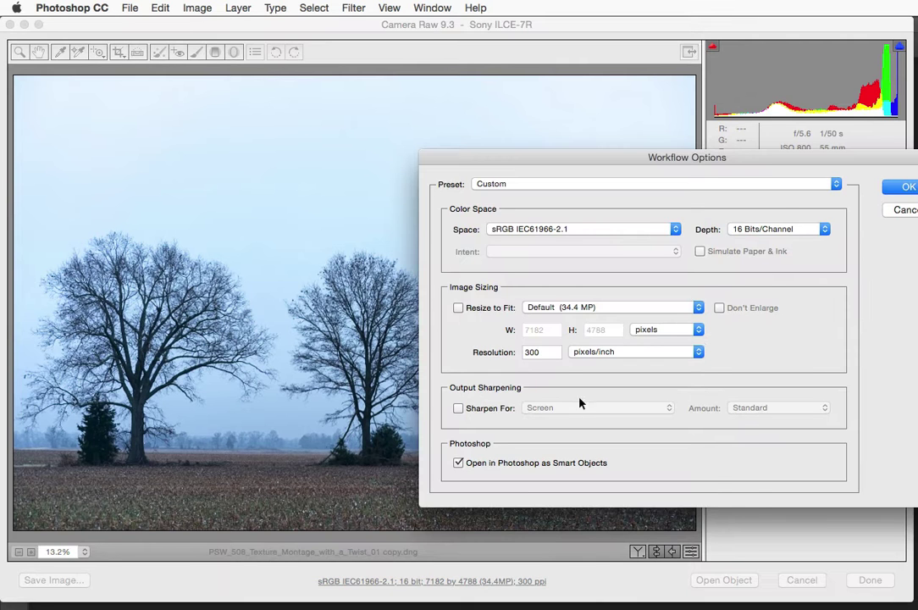
pyautogui.press('Return')
# Open the photo in Photoshop as a Smart Object, zoomed out with the window fitted and enlarged.
pyautogui.click(723, 580)
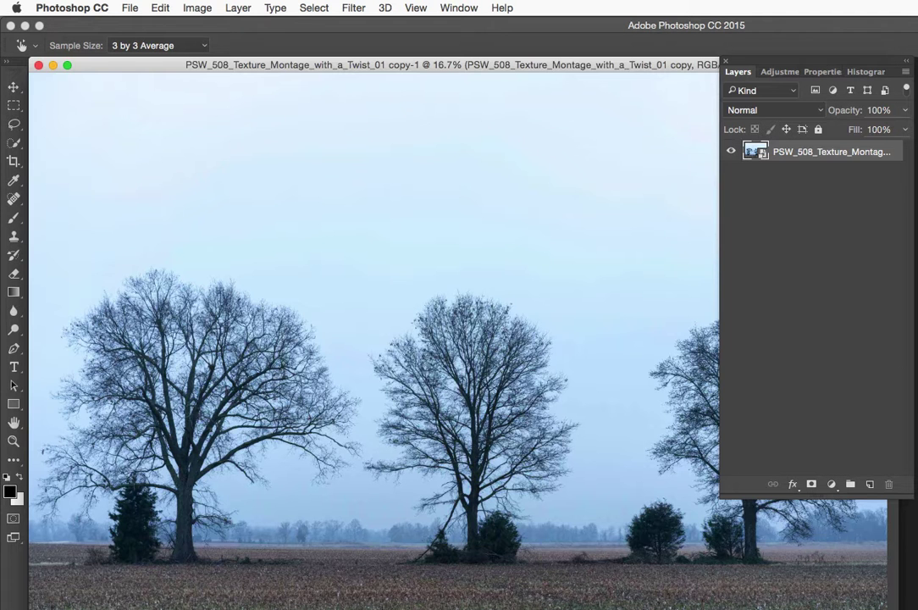
pyautogui.keyDown('alt'); pyautogui.keyDown('super'); pyautogui.click(248, 219); pyautogui.keyUp('super'); pyautogui.keyUp('alt')
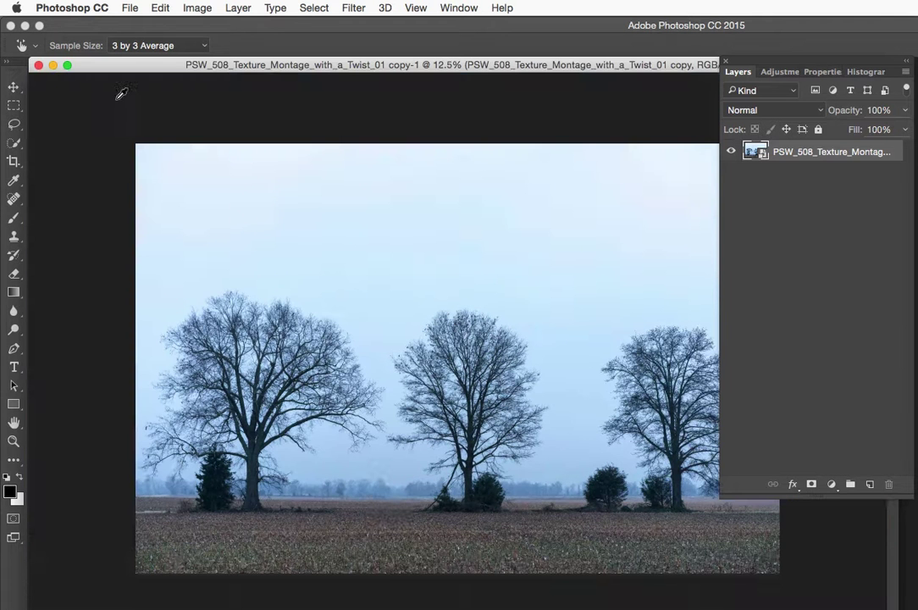
pyautogui.click(68, 65)
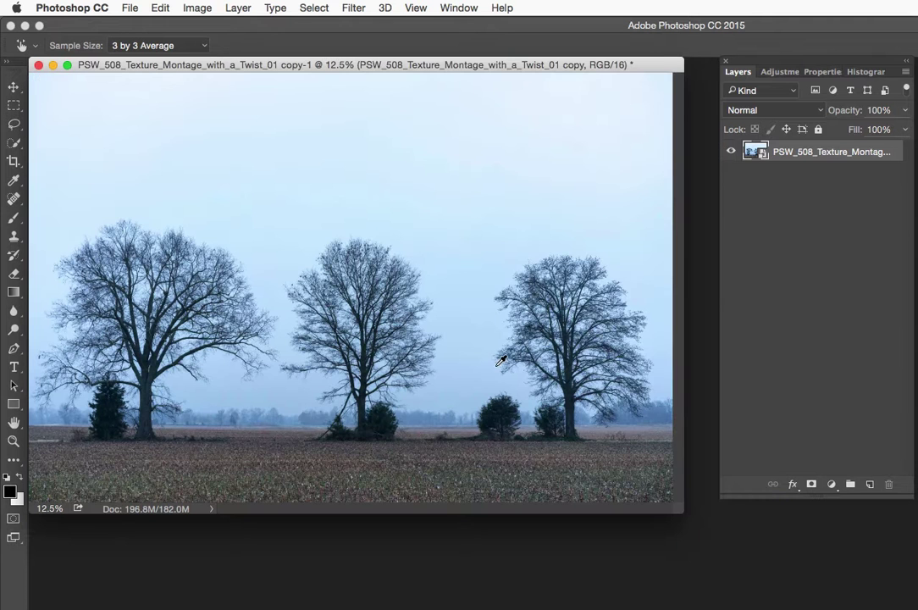
pyautogui.moveTo(681, 512); pyautogui.dragTo(713, 516)
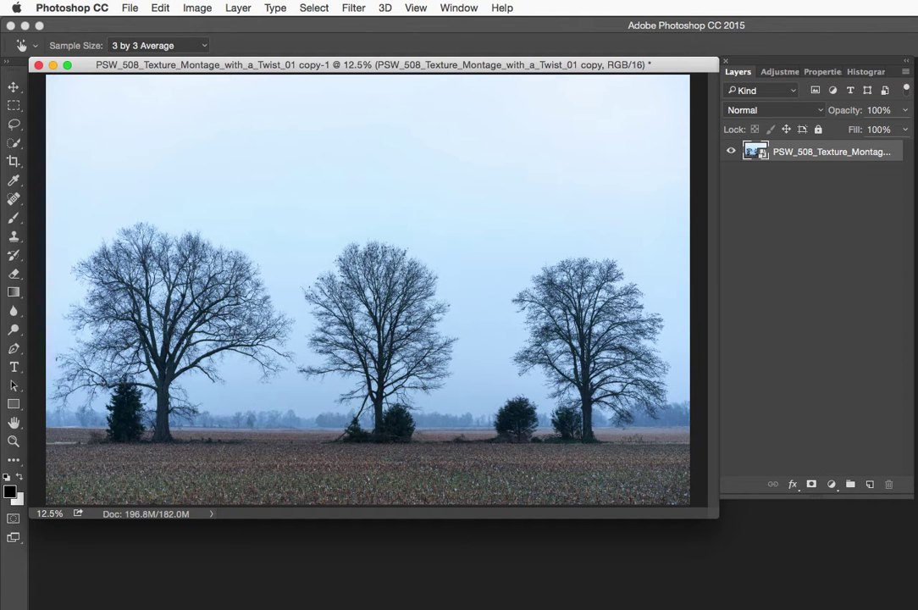
pyautogui.moveTo(9, 43)
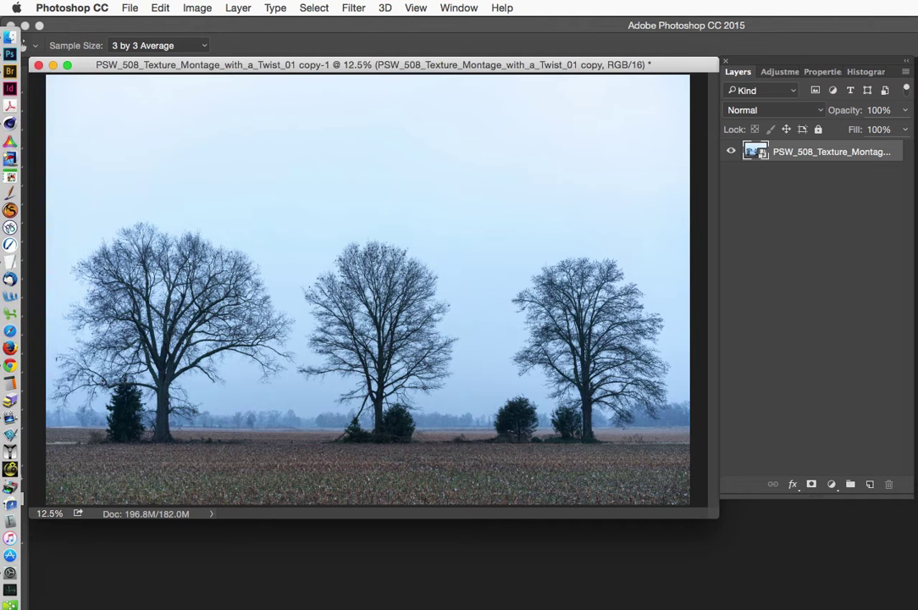
# Open the Rialto.jpg paper texture and fit its window to the image.
pyautogui.click(11, 37)
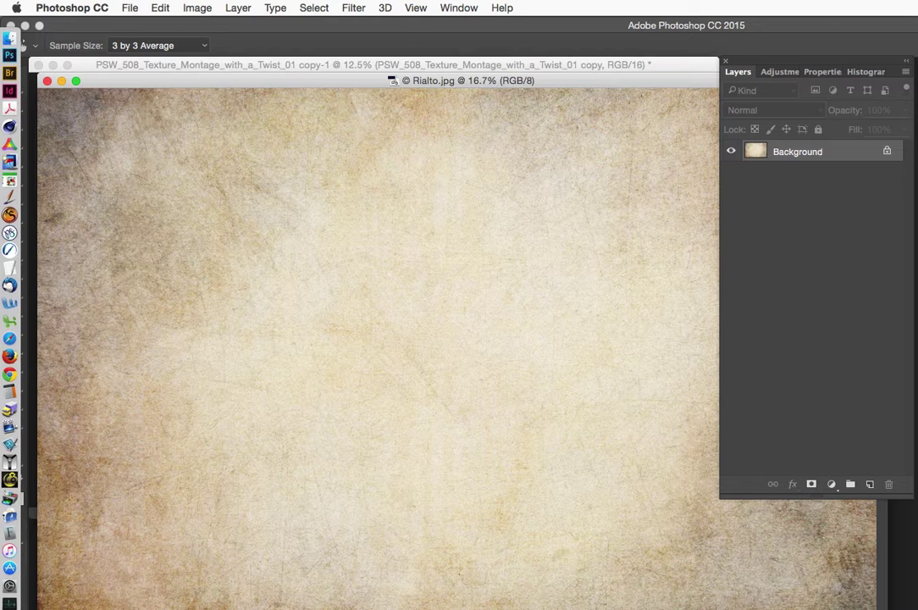
pyautogui.moveTo(110, 85); pyautogui.dragTo(103, 63)
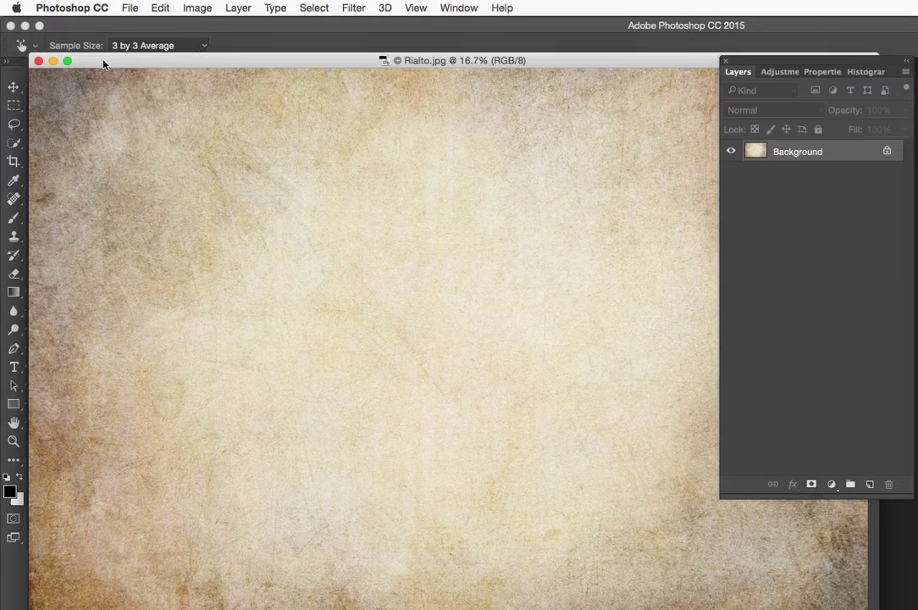
pyautogui.keyDown('alt'); pyautogui.click(116, 113); pyautogui.keyUp('alt')
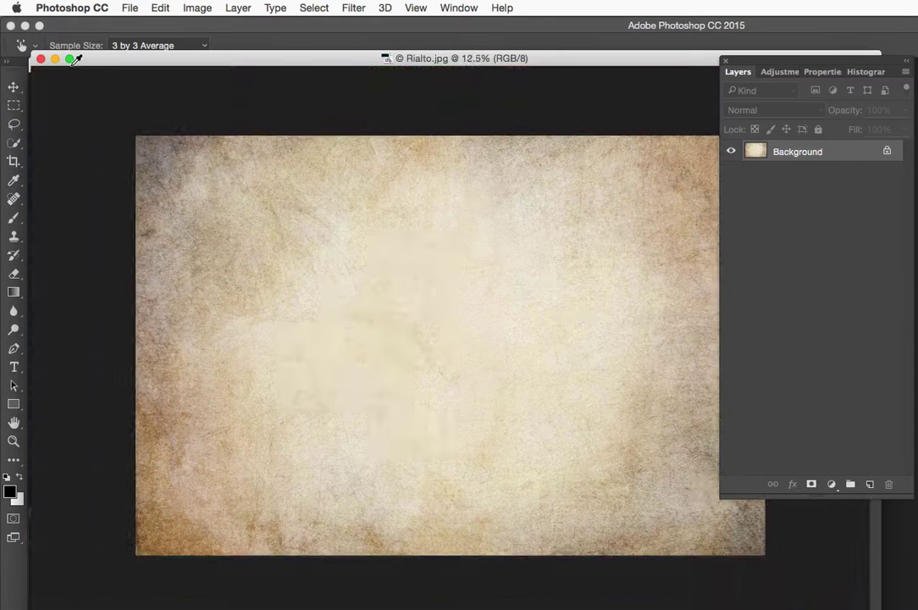
pyautogui.click(70, 59)
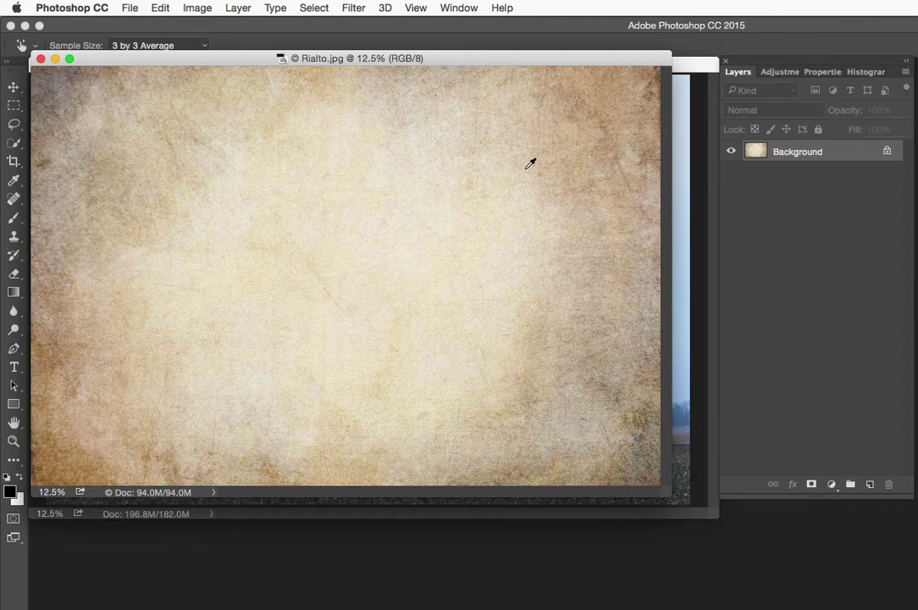
pyautogui.moveTo(244, 61); pyautogui.dragTo(247, 63)
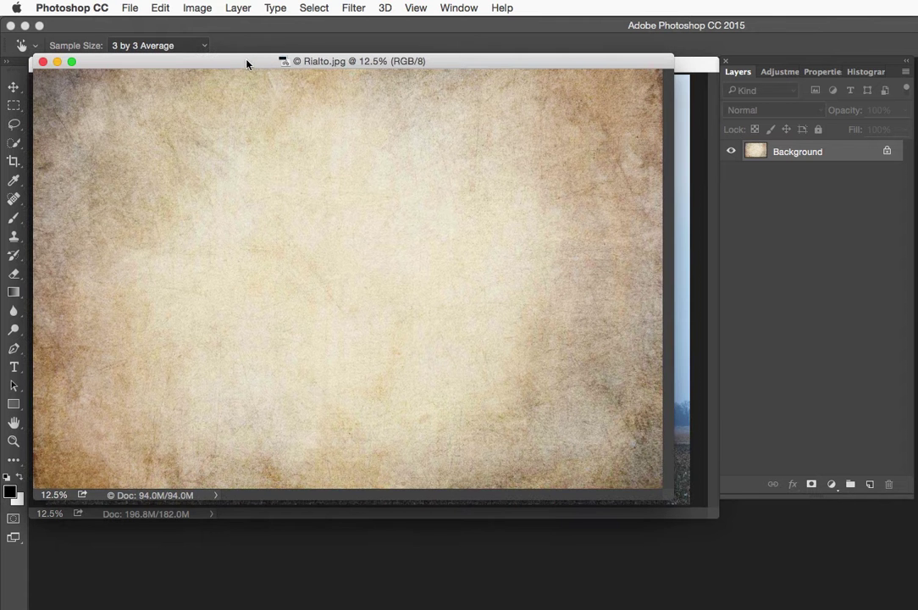
# Select and copy the entire Rialto texture, then bring the trees photo document to the front.
pyautogui.click(311, 9)
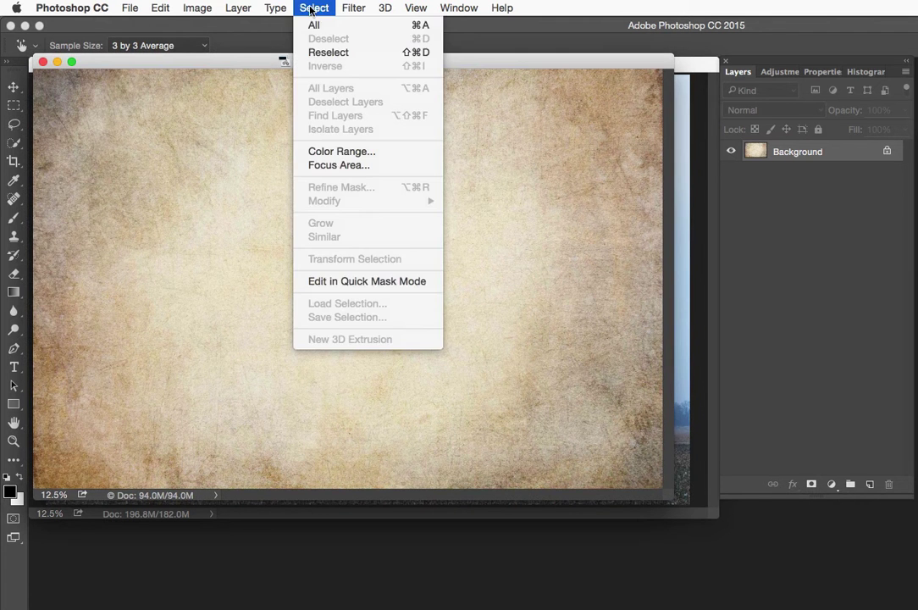
pyautogui.click(423, 26)
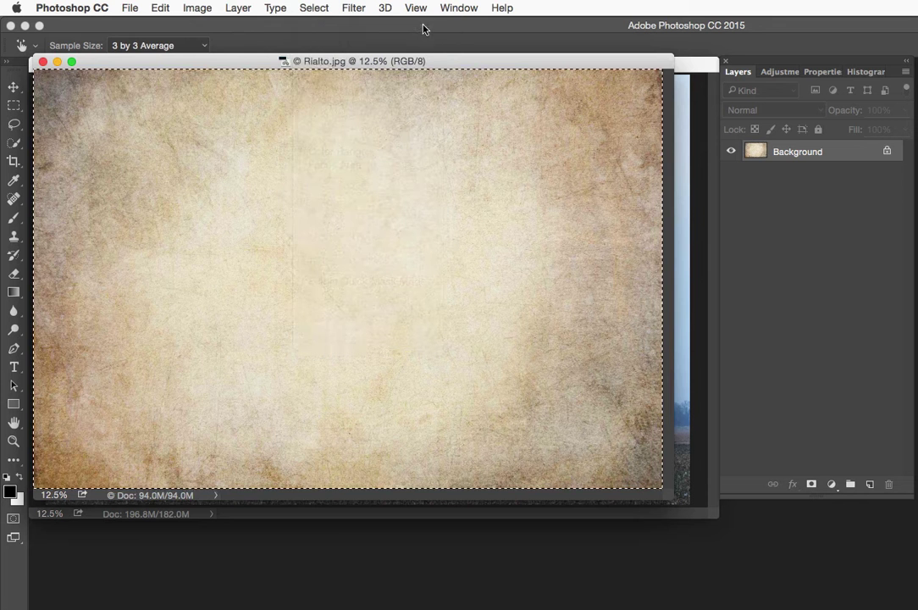
pyautogui.click(152, 8)
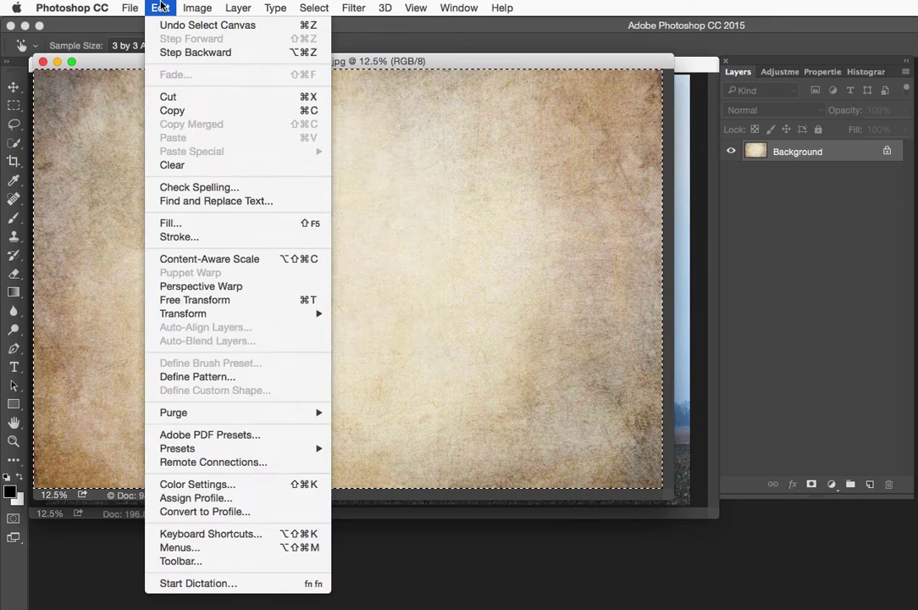
pyautogui.click(173, 111)
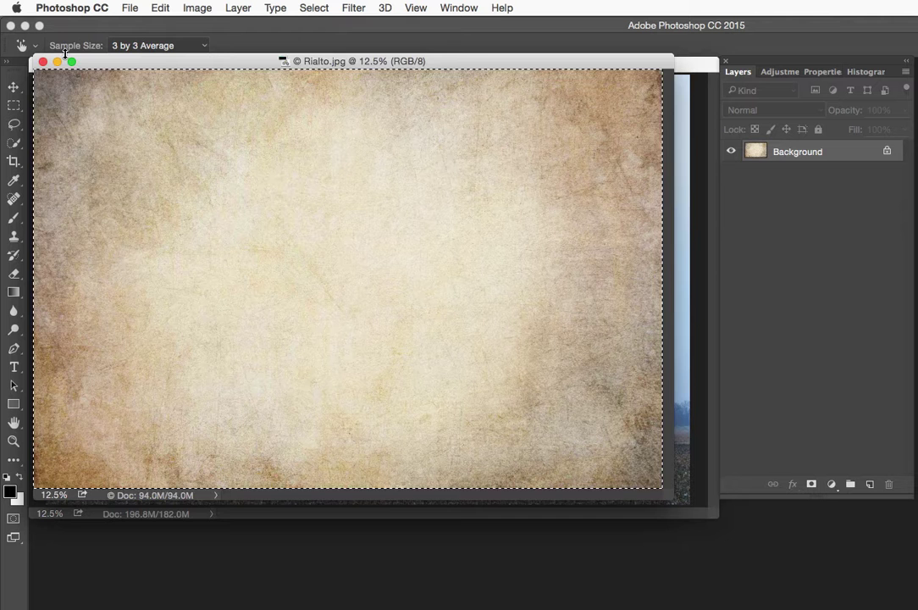
pyautogui.click(142, 70)
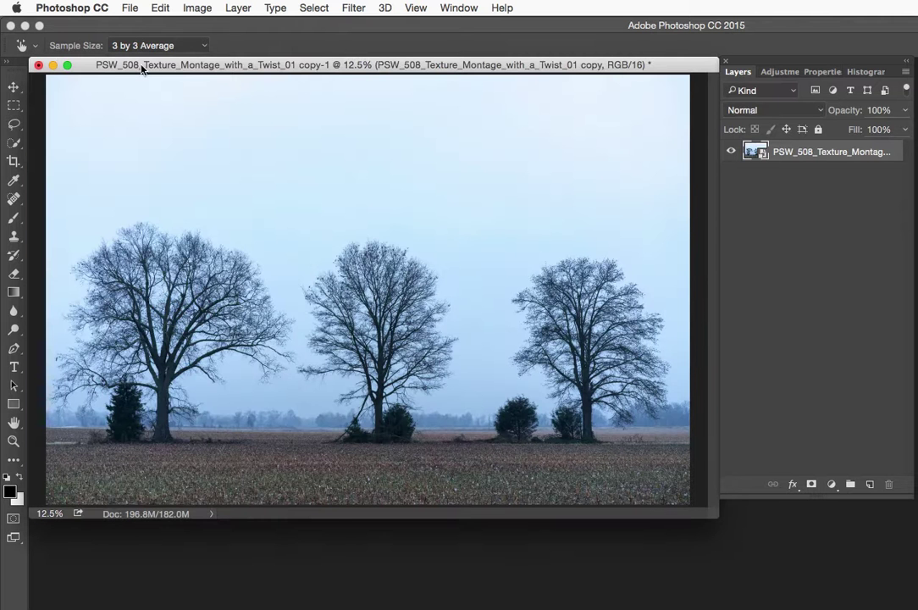
pyautogui.click(160, 8)
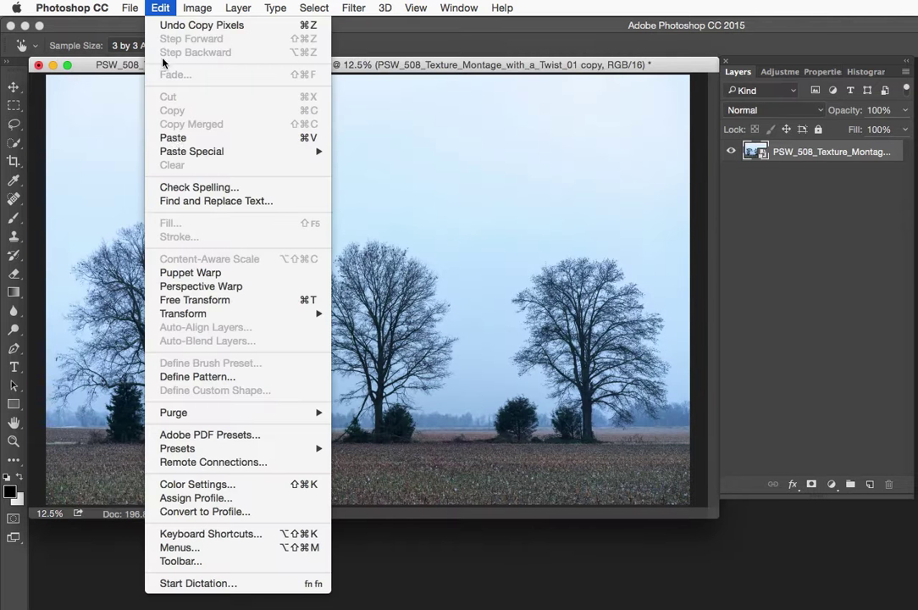
# Paste the Rialto texture as Layer 1 and scale it to about 102.31% to cover the canvas.
pyautogui.click(174, 138)
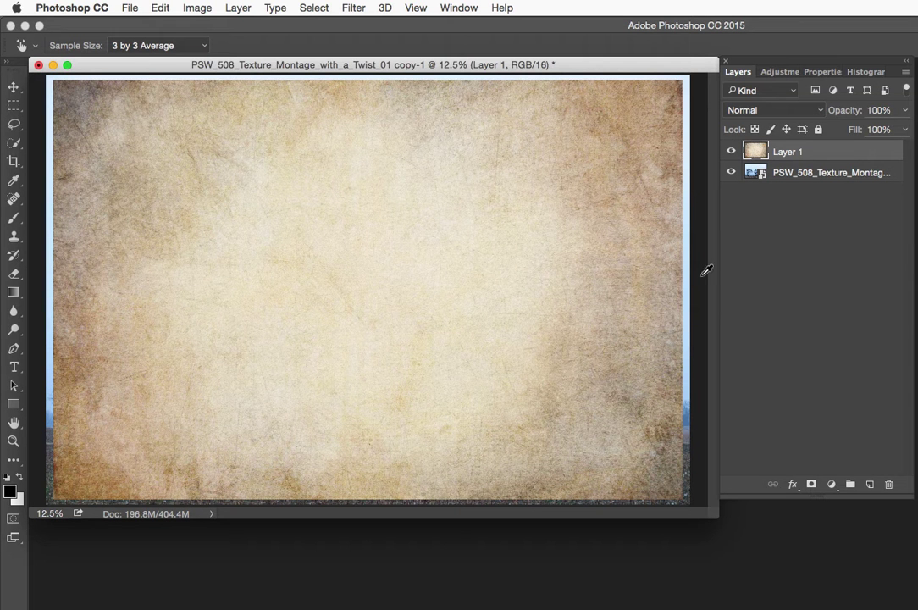
pyautogui.click(160, 7)
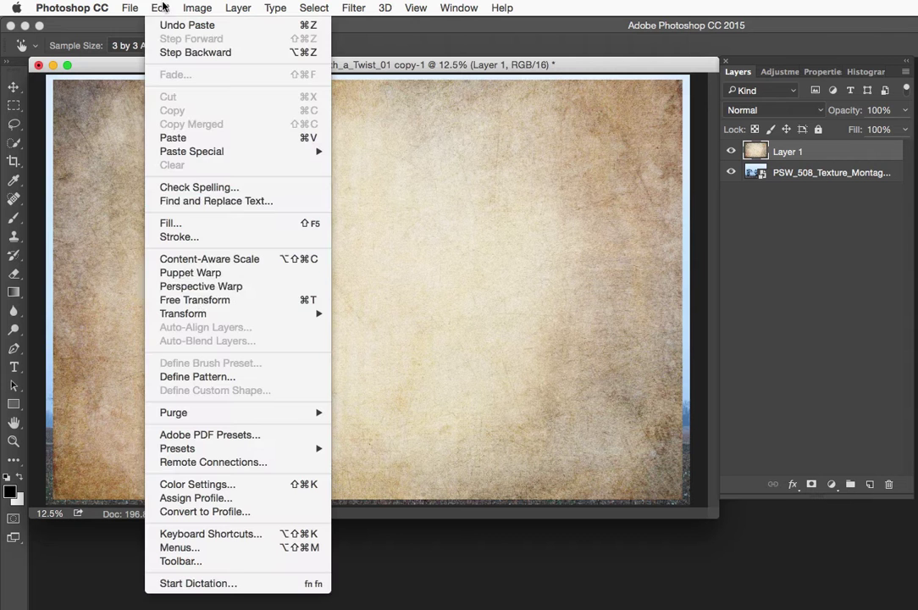
pyautogui.click(200, 302)
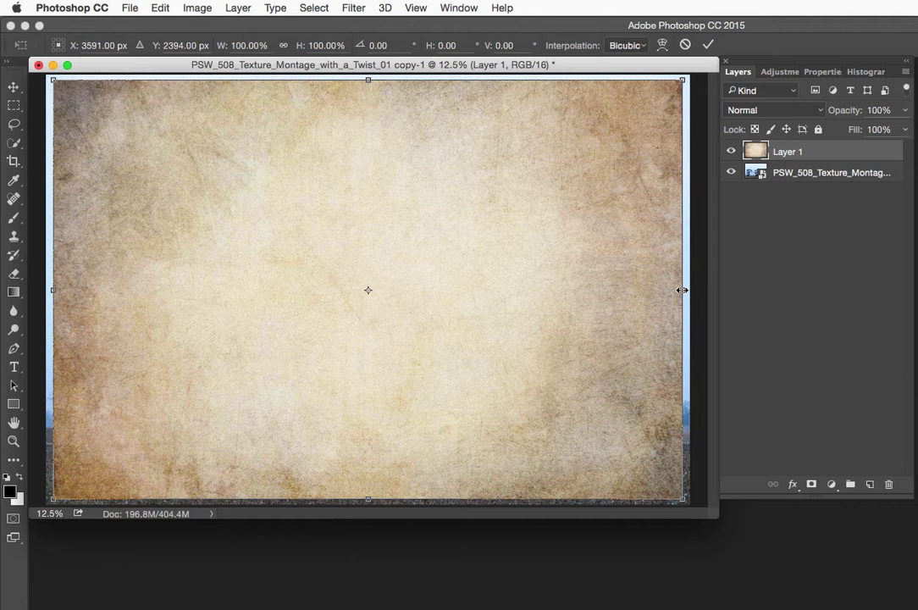
pyautogui.moveTo(684, 290)
pyautogui.mouseDown()
pyautogui.moveTo(638, 289)
pyautogui.moveTo(688, 288)
pyautogui.mouseUp()
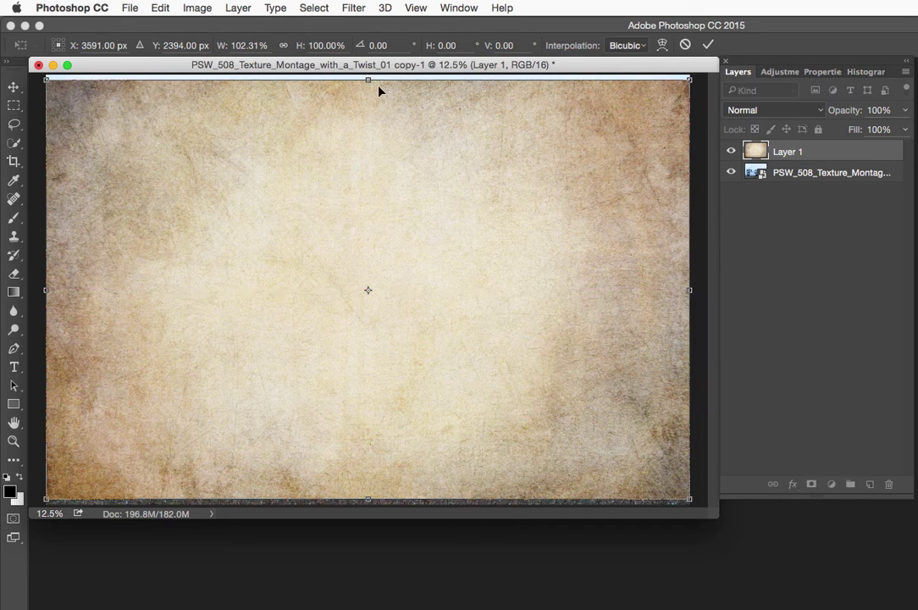
pyautogui.moveTo(368, 79)
pyautogui.mouseDown()
pyautogui.moveTo(367, 89)
pyautogui.moveTo(367, 80)
pyautogui.mouseUp()
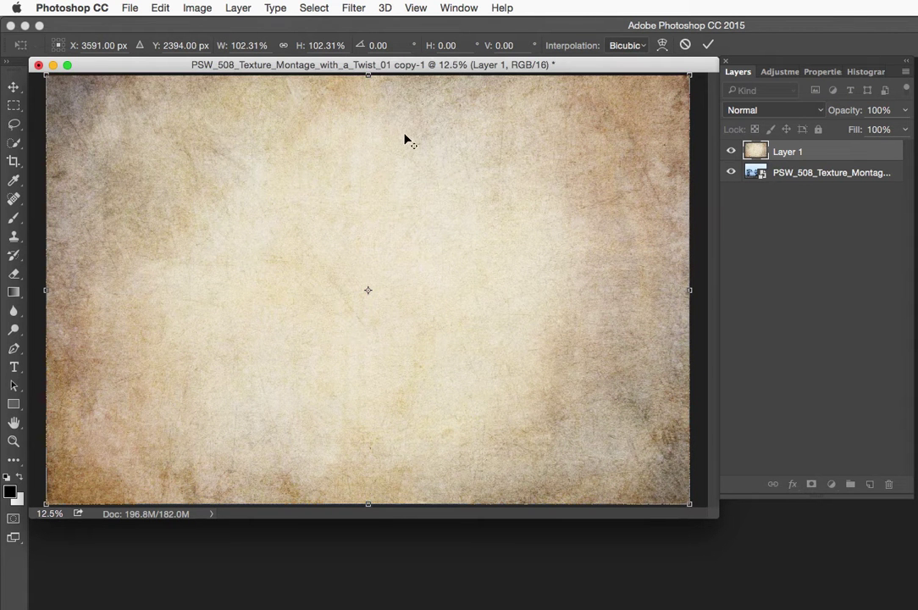
pyautogui.press('Return')
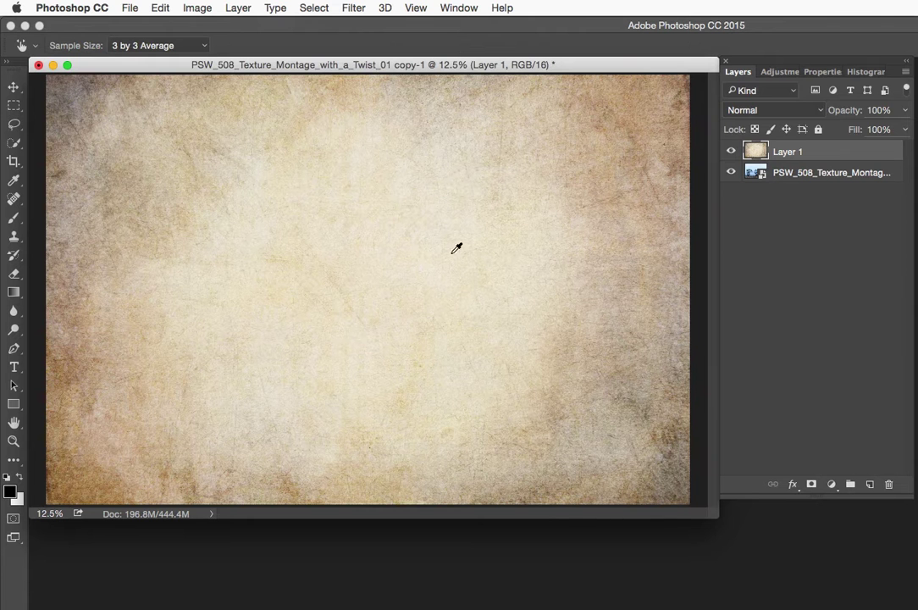
pyautogui.click(732, 153)
pyautogui.click(731, 153)
# Cycle Layer 1's blend mode from Dissolve through Hard Light using Shift+plus with the Move tool.
pyautogui.click(14, 88)
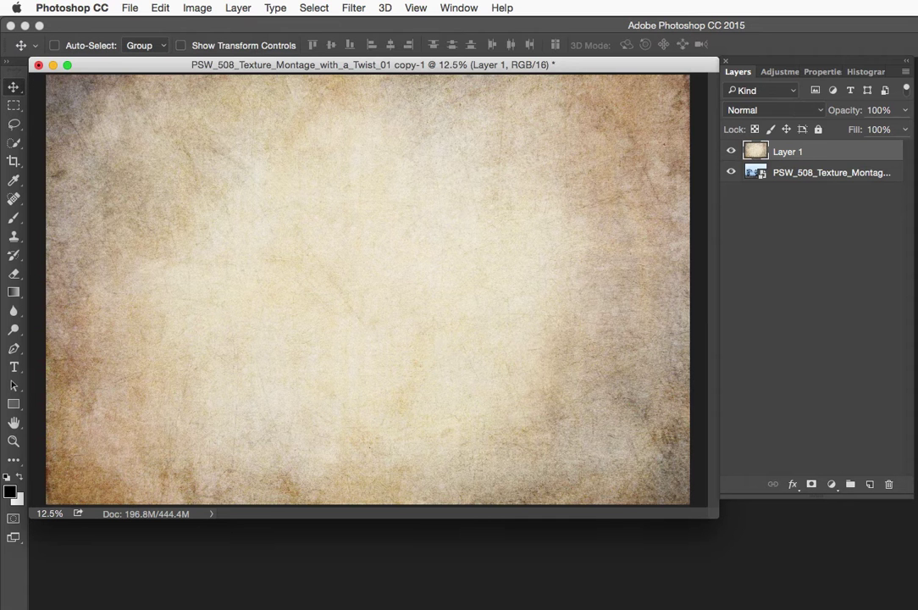
pyautogui.hotkey('shift', '+')
pyautogui.hotkey('shift', '+')
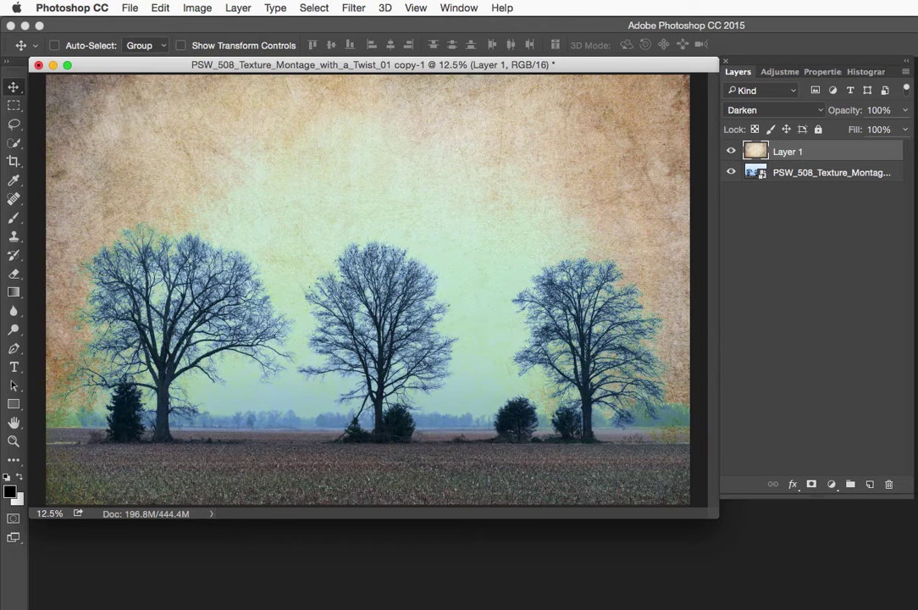
pyautogui.hotkey('shift', '+')
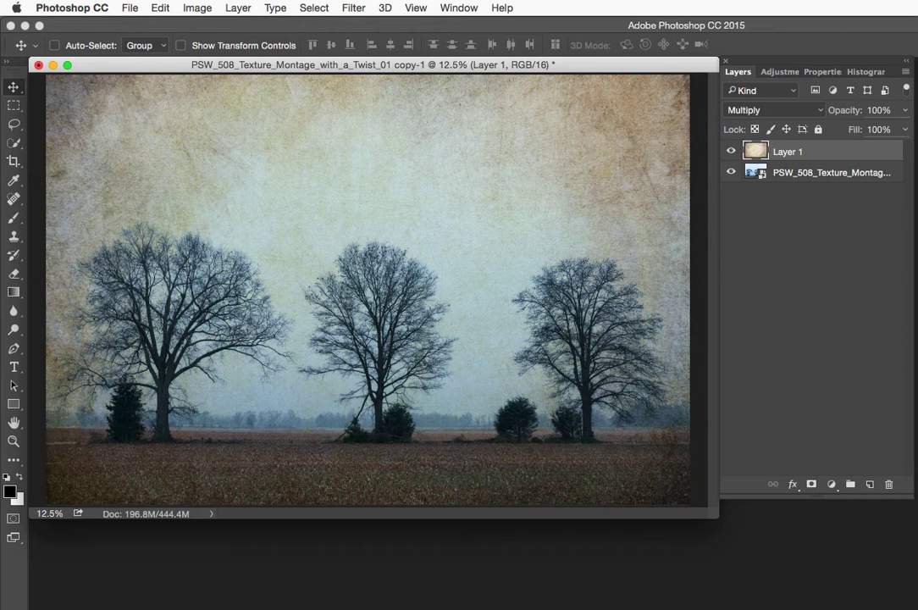
pyautogui.hotkey('shift', '+')
pyautogui.hotkey('shift', '+')
pyautogui.hotkey('shift', '+')
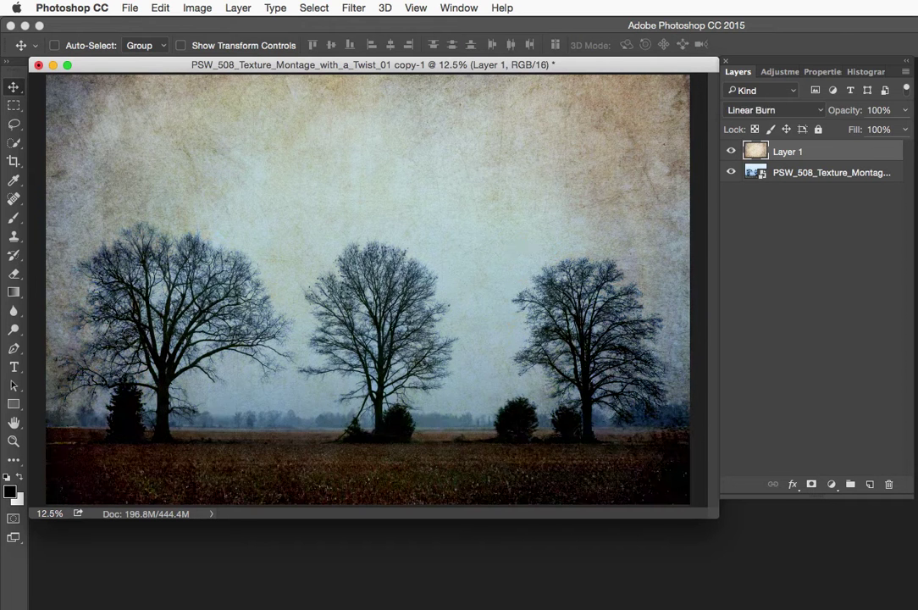
pyautogui.hotkey('shift', '+')
pyautogui.hotkey('shift', '+')
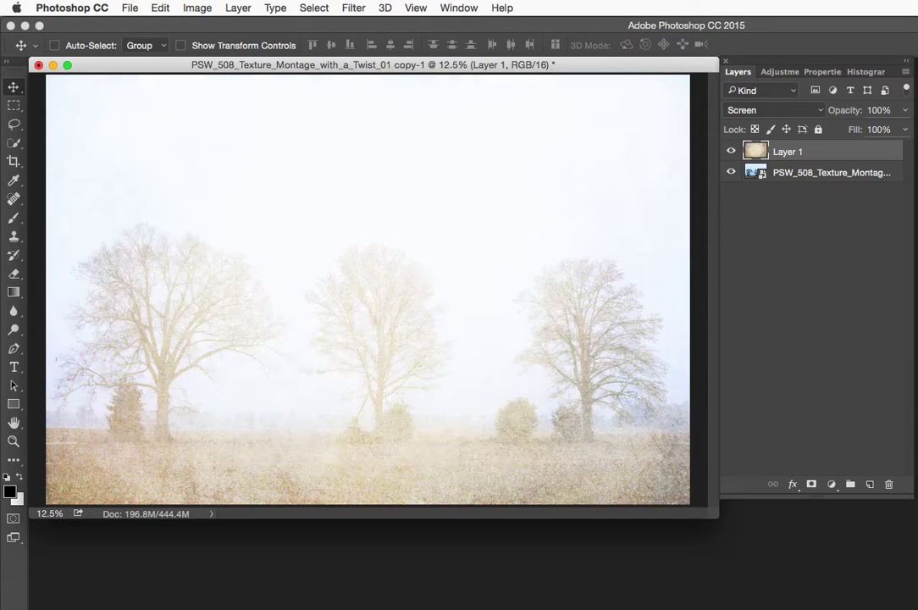
pyautogui.hotkey('shift', '+')
pyautogui.hotkey('shift', '+')
pyautogui.hotkey('shift', '+')
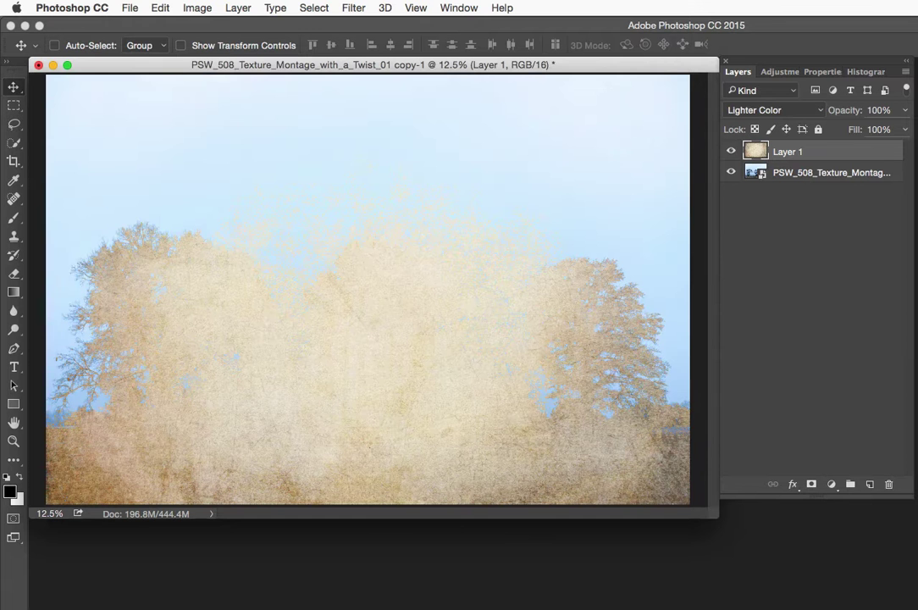
pyautogui.hotkey('shift', '+')
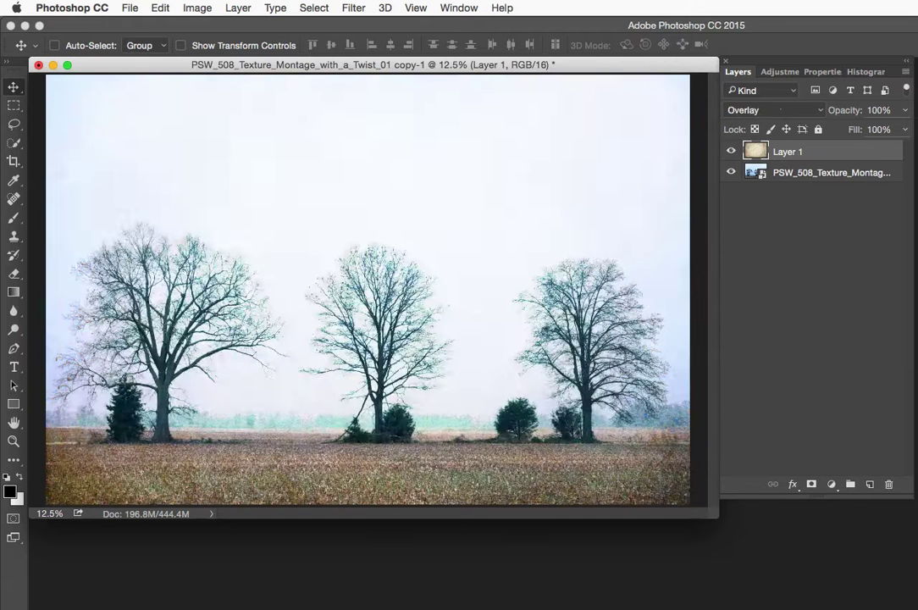
pyautogui.hotkey('shift', '+')
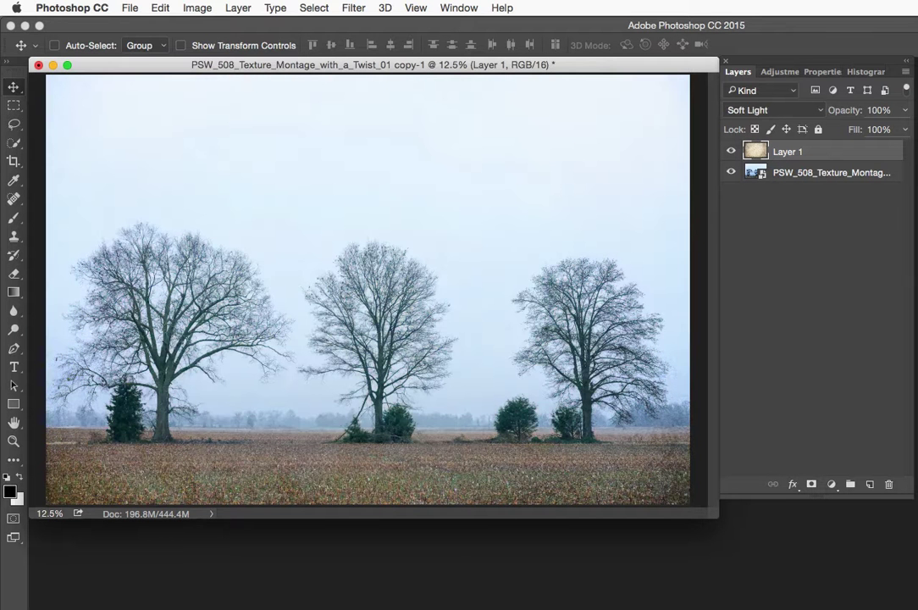
pyautogui.hotkey('shift', '+')
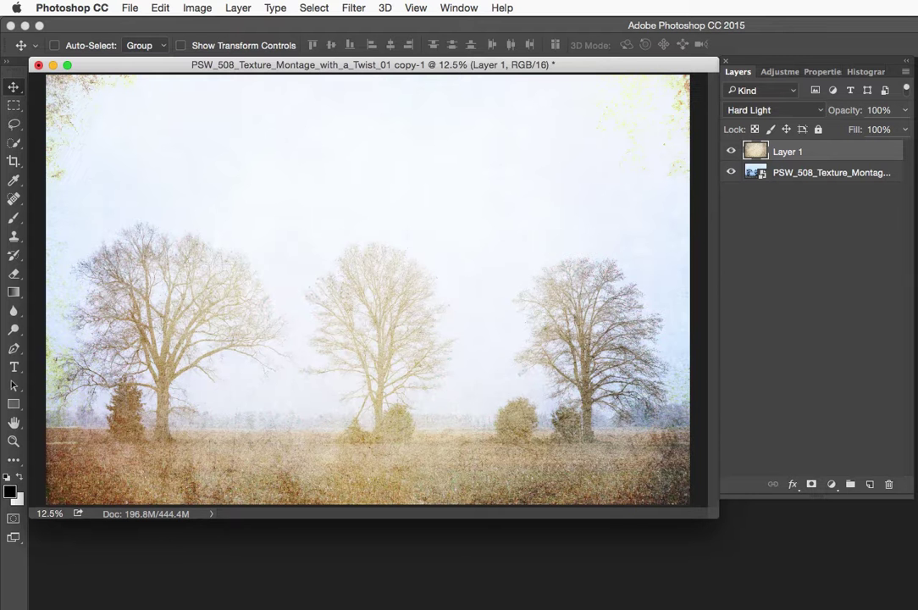
# Compare Multiply, Overlay, Soft Light and Hard Light in the Layers panel, settling on Multiply.
pyautogui.click(775, 110)
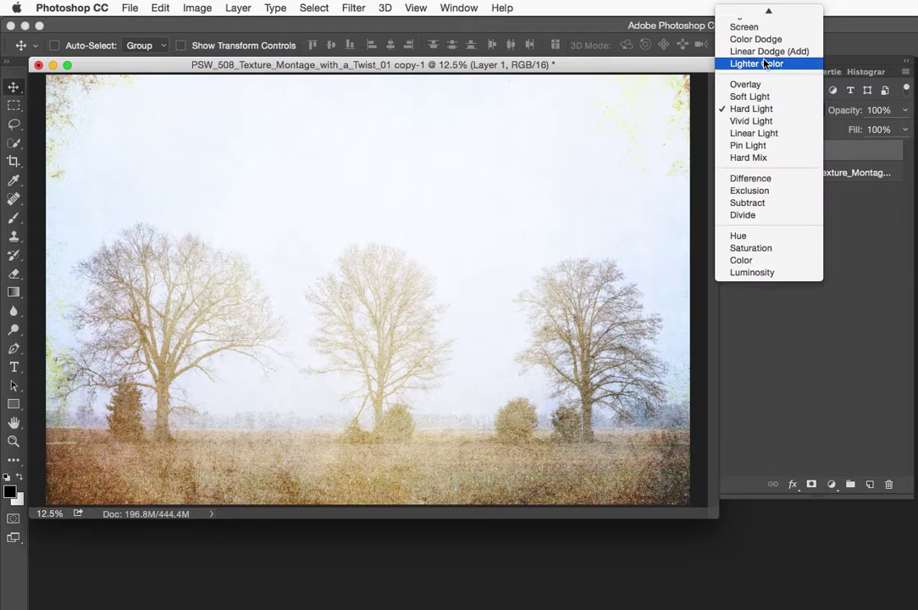
pyautogui.click(750, 58)
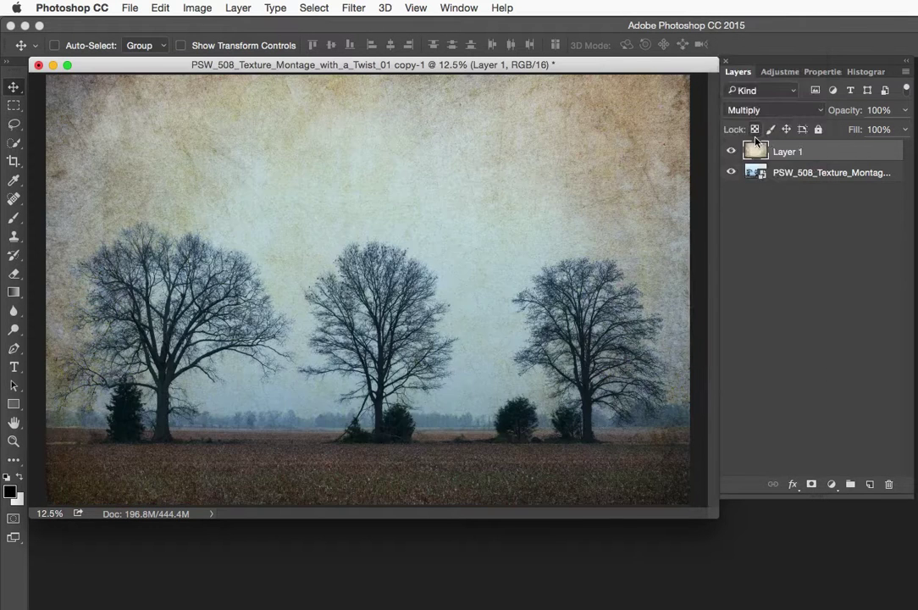
pyautogui.click(757, 115)
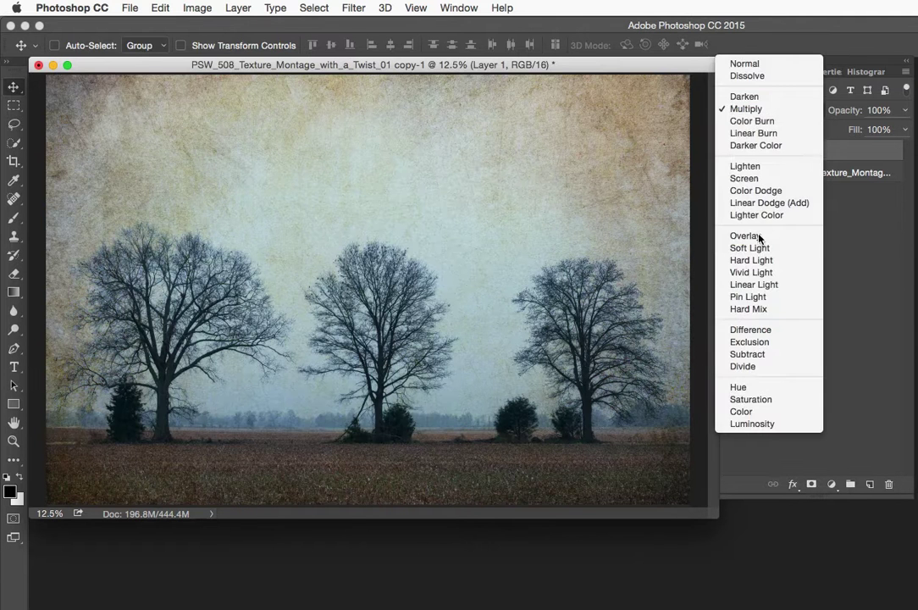
pyautogui.click(756, 235)
pyautogui.click(757, 110)
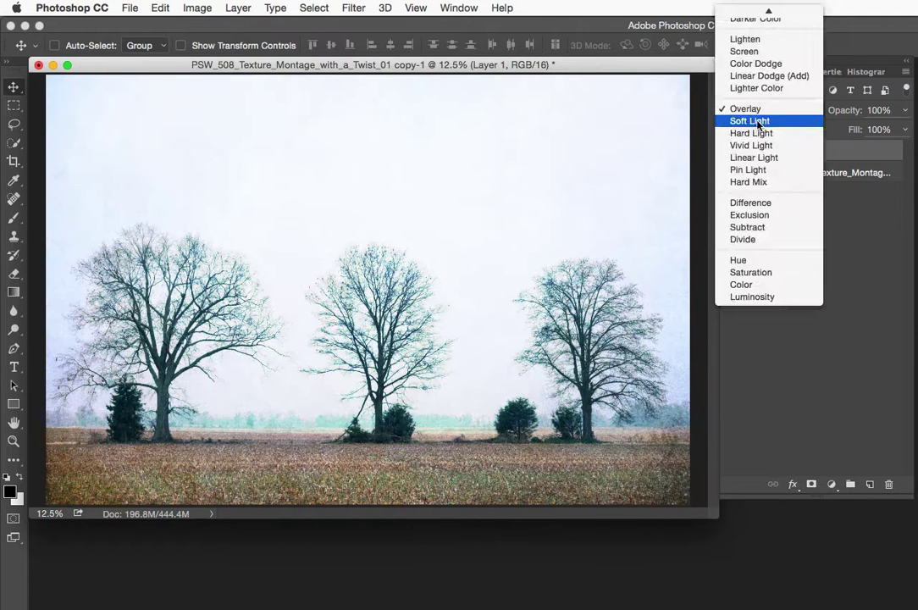
pyautogui.click(757, 119)
pyautogui.click(758, 113)
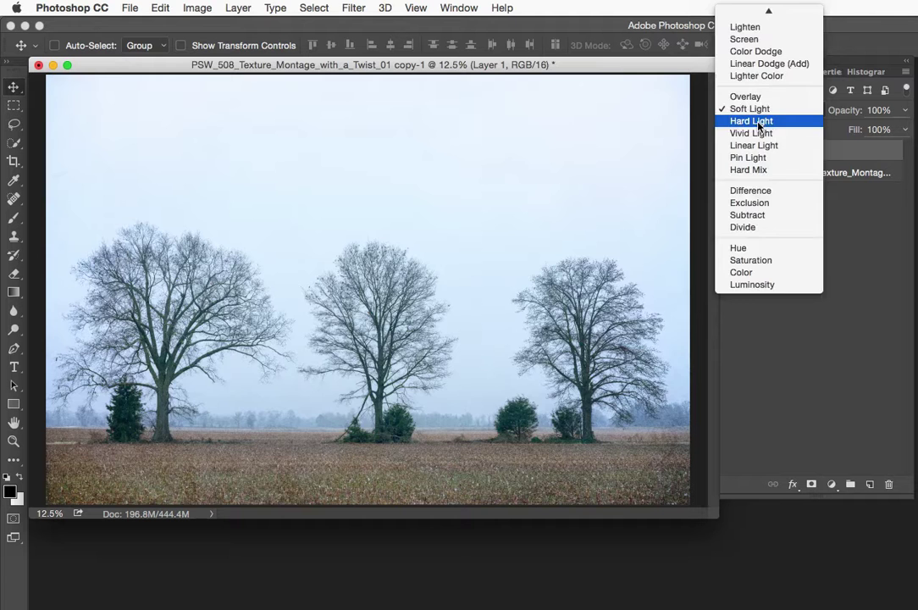
pyautogui.click(760, 124)
pyautogui.click(762, 111)
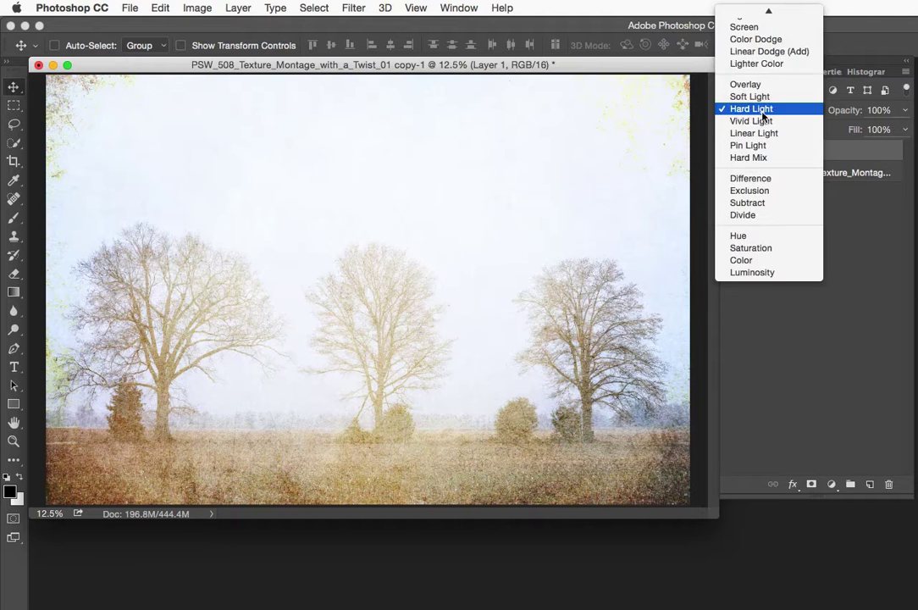
pyautogui.moveTo(766, 9)
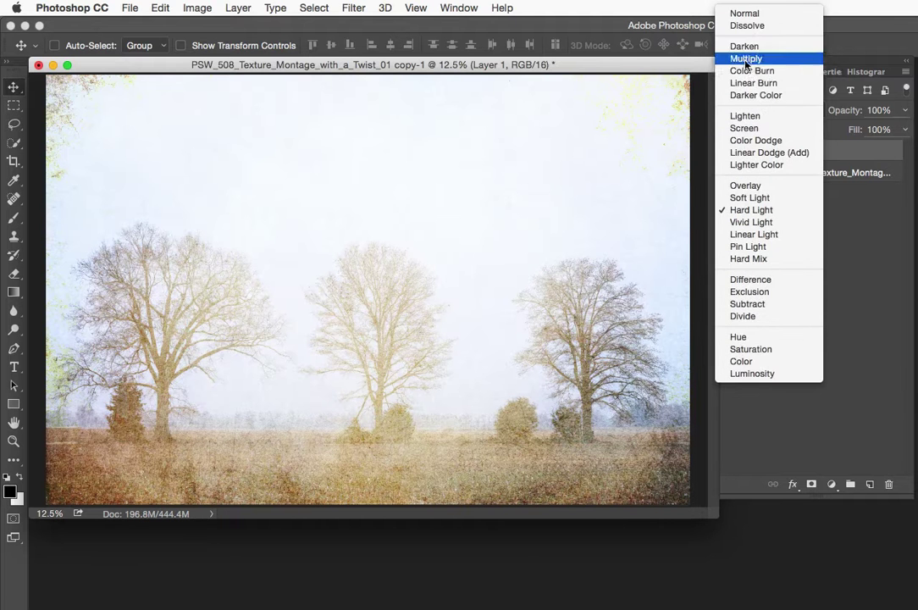
pyautogui.click(746, 59)
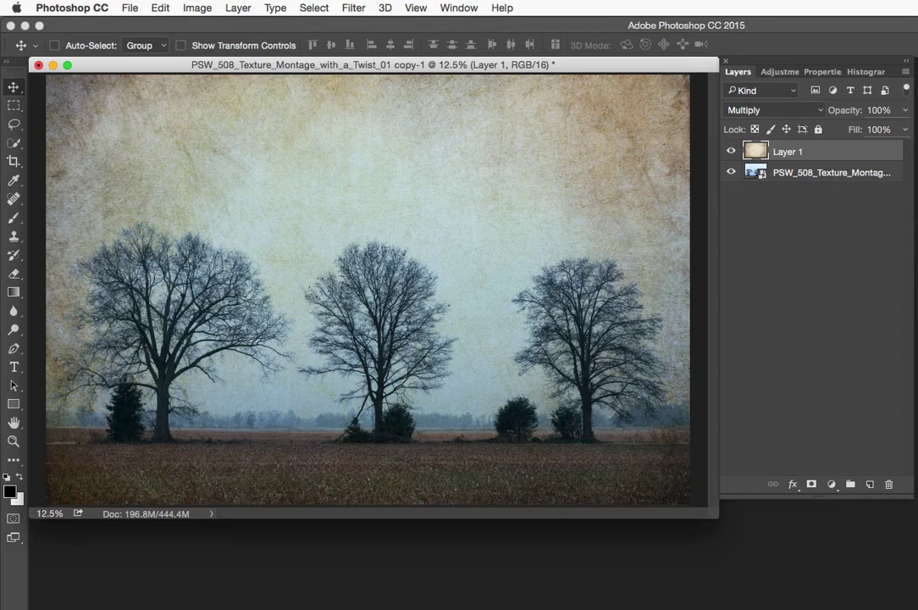
pyautogui.moveTo(3, 439)
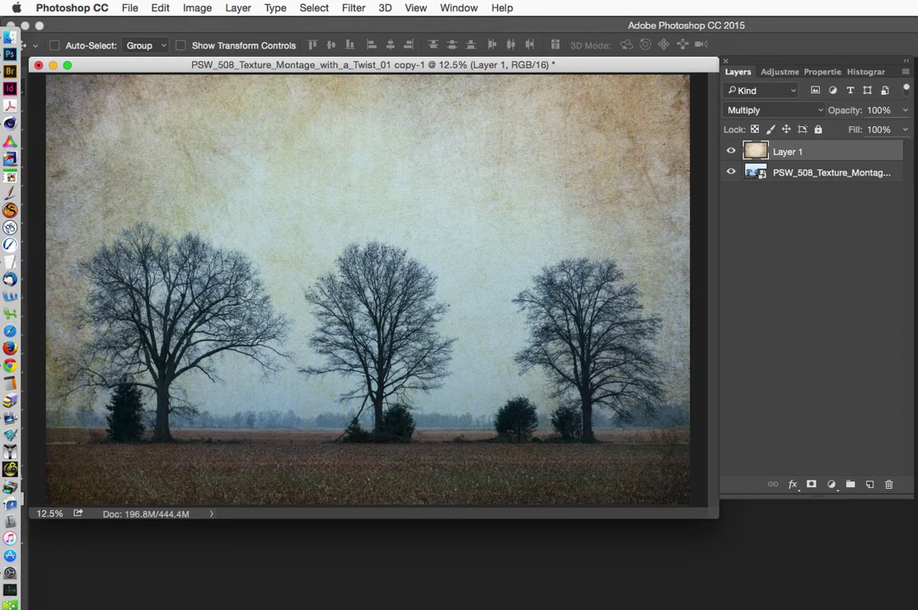
# Open the Canaletto.jpg texture and copy the entire image.
pyautogui.click(10, 439)
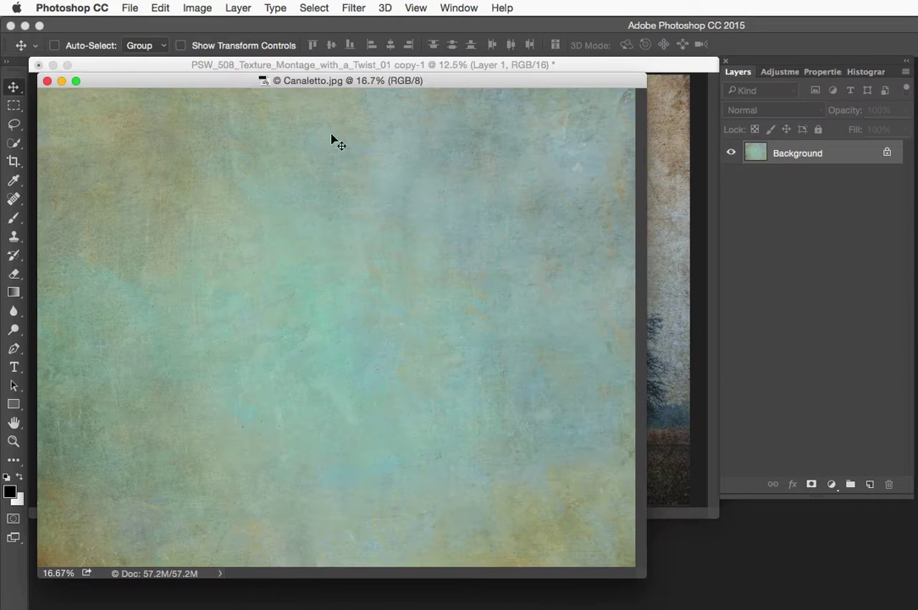
pyautogui.moveTo(226, 83); pyautogui.dragTo(250, 59)
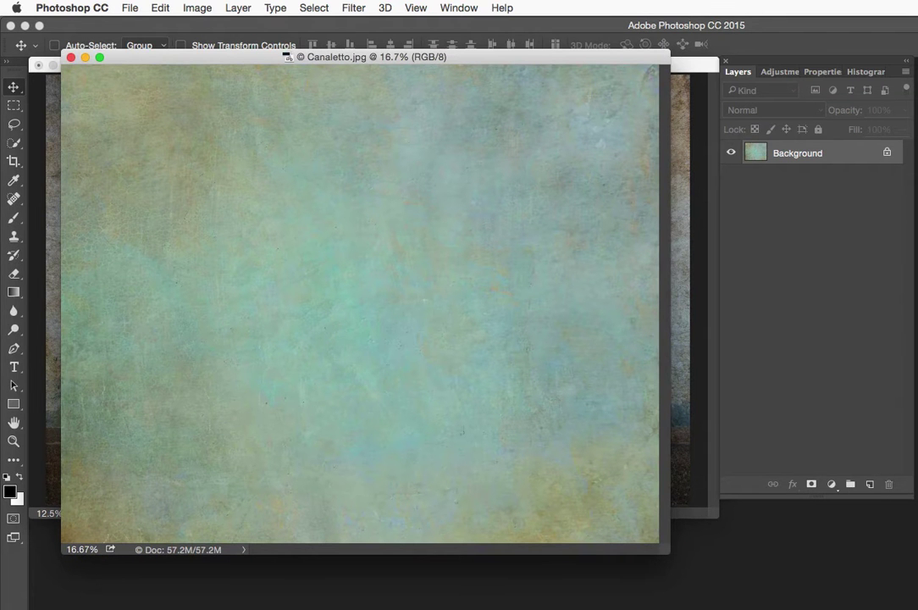
pyautogui.press('super+a')
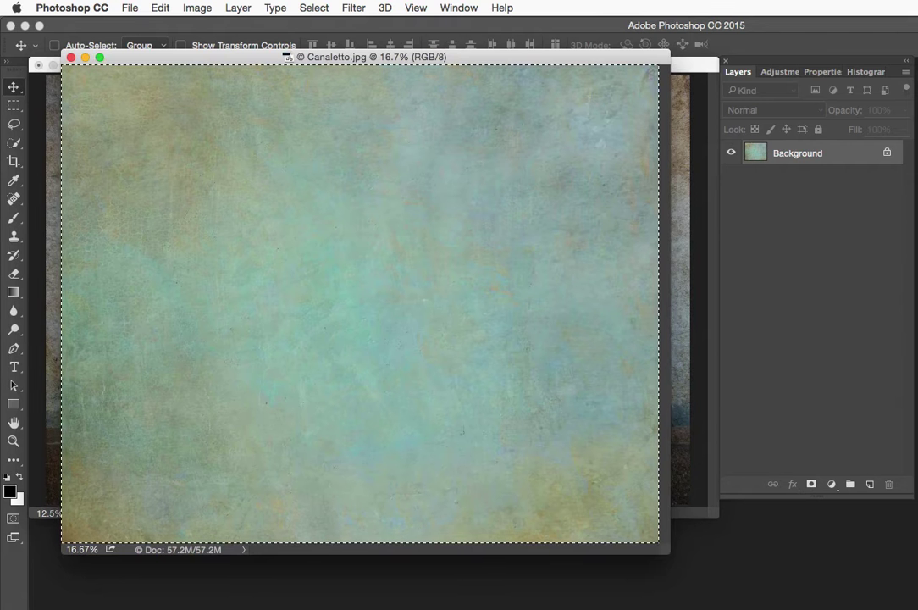
pyautogui.press('super')
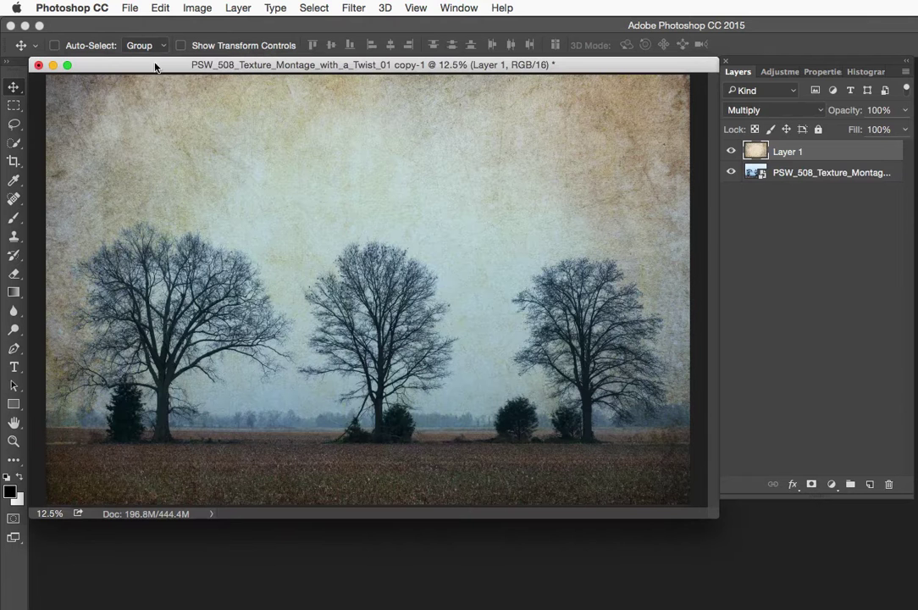
# Paste the Canaletto texture into the montage as Layer 2 and stretch it to fill the canvas.
pyautogui.press('super')
pyautogui.press('super+v')
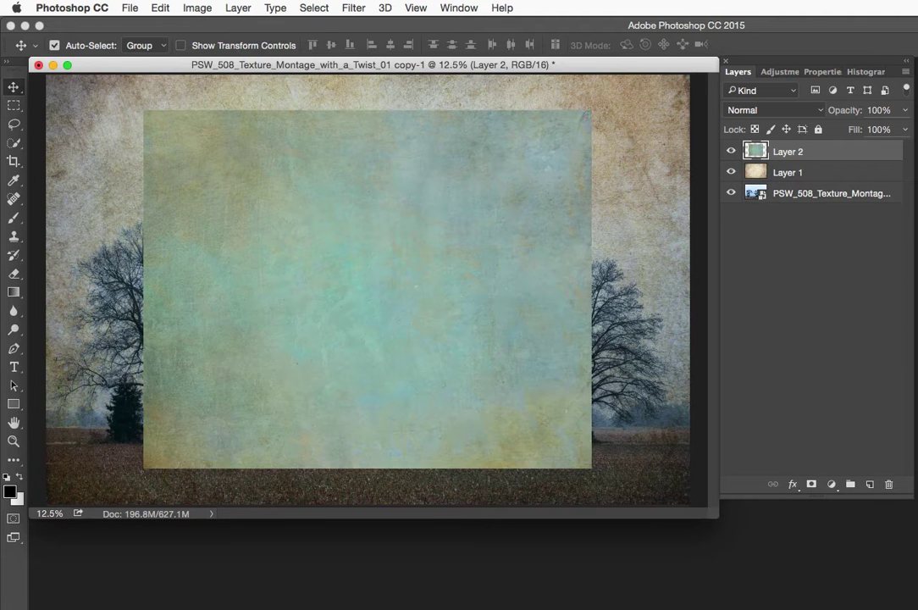
pyautogui.press('super+t')
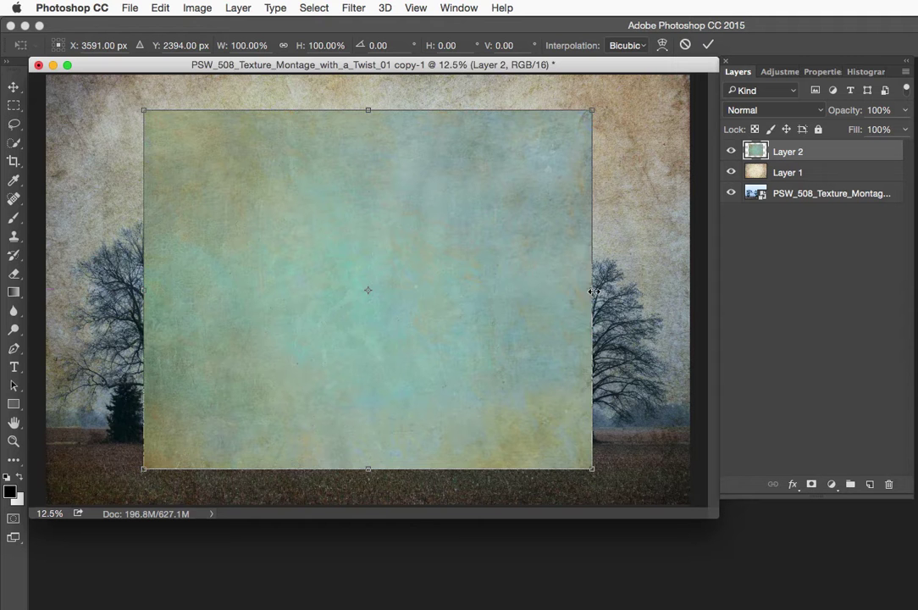
pyautogui.moveTo(595, 292); pyautogui.dragTo(689, 290)
pyautogui.moveTo(367, 108); pyautogui.dragTo(368, 75)
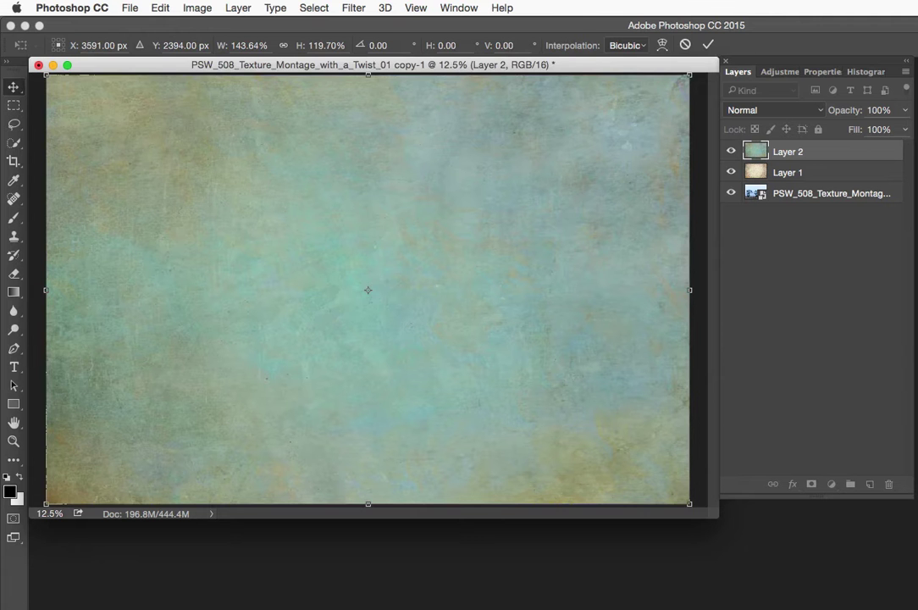
pyautogui.press('Return')
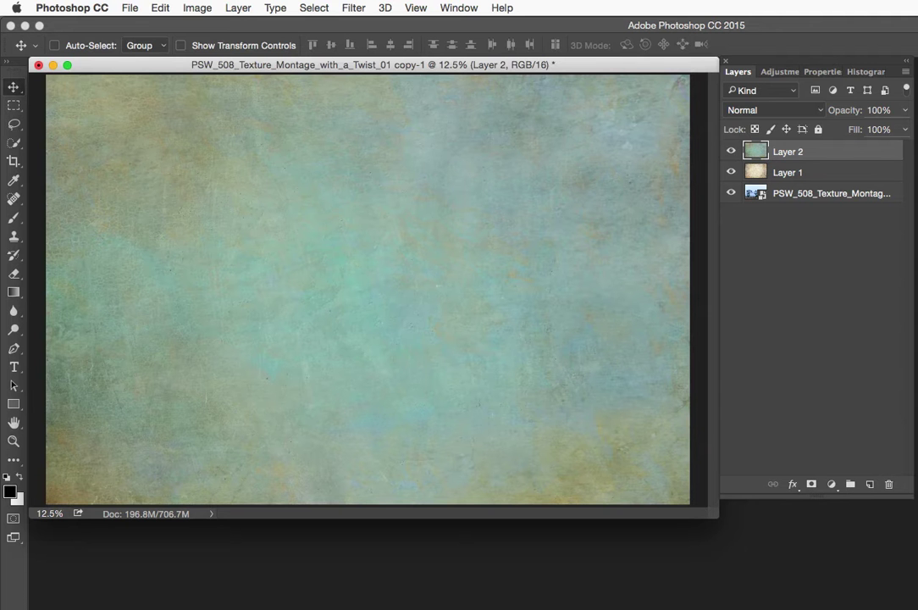
# Set the blue-green texture Layer 2 to Multiply and toggle its visibility to compare.
pyautogui.click(777, 108)
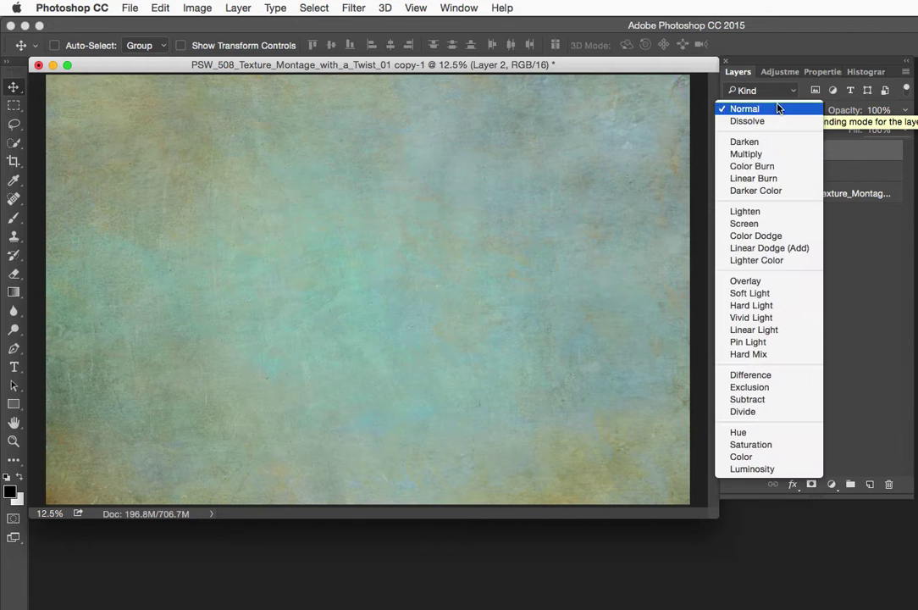
pyautogui.click(749, 155)
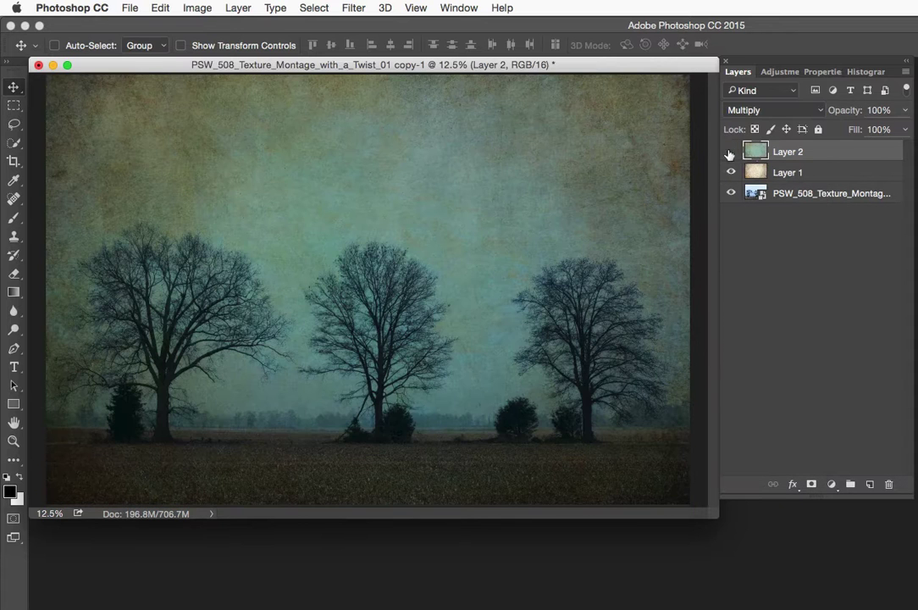
pyautogui.click(729, 153)
pyautogui.click(730, 152)
pyautogui.keyDown('alt'); pyautogui.click(732, 153); pyautogui.keyUp('alt')
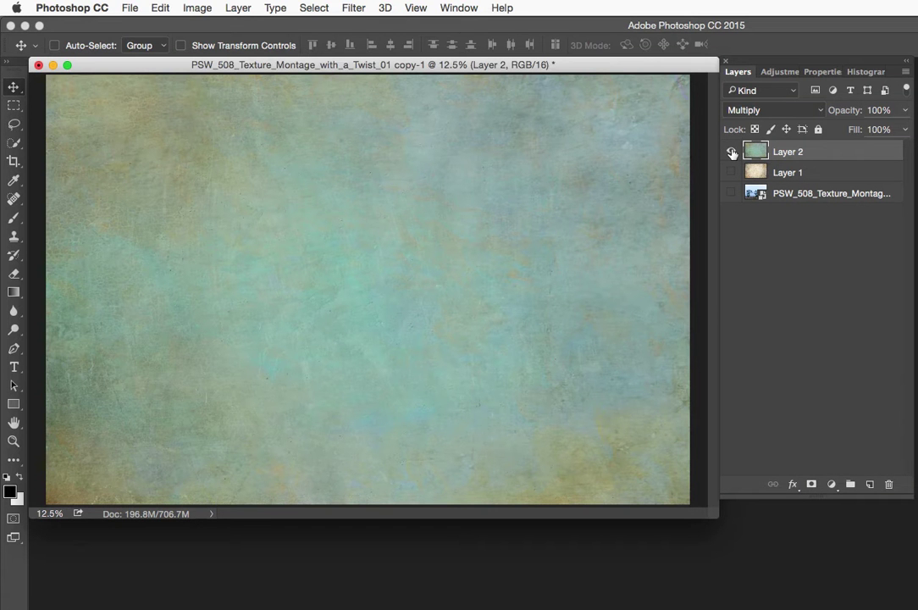
pyautogui.keyDown('alt'); pyautogui.click(732, 153); pyautogui.keyUp('alt')
pyautogui.click(732, 153)
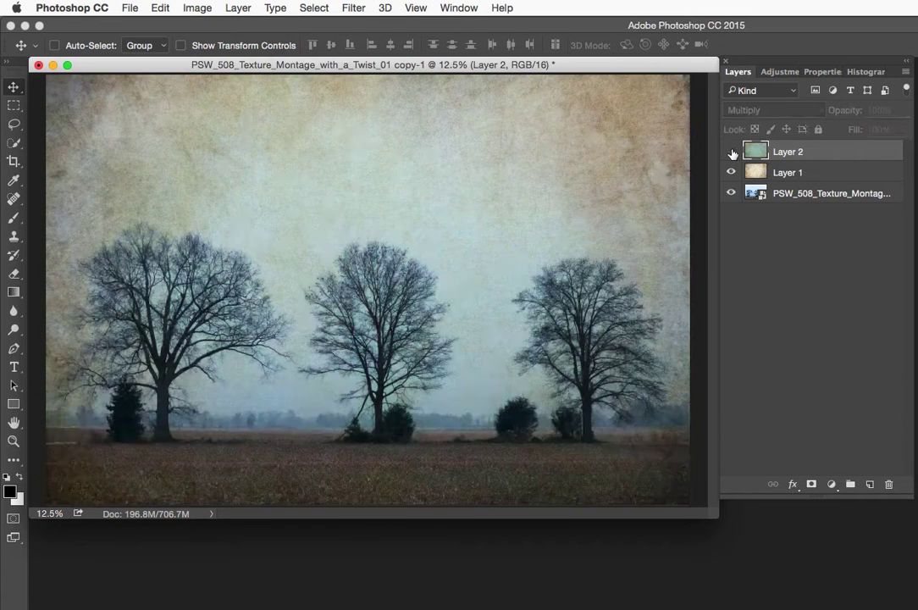
pyautogui.click(731, 153)
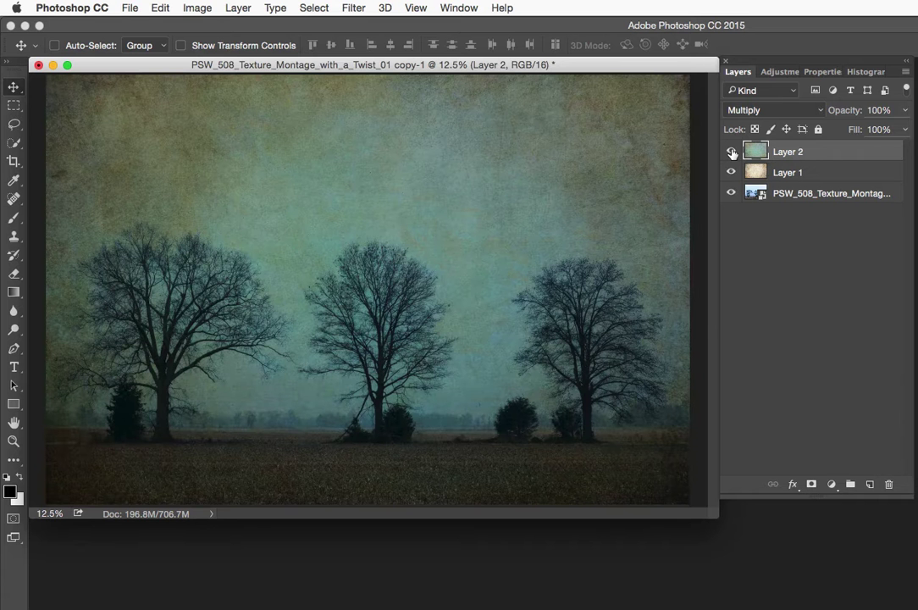
pyautogui.click(732, 153)
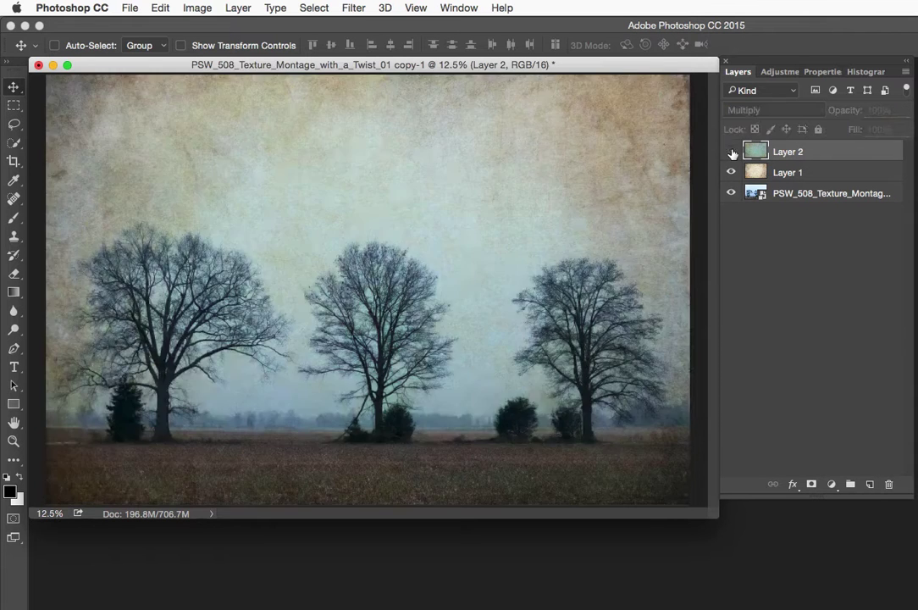
pyautogui.click(732, 153)
# Zoom into the middle tree to inspect the texture detail, then back out to the whole image.
pyautogui.press('super+space')
pyautogui.click(400, 298)
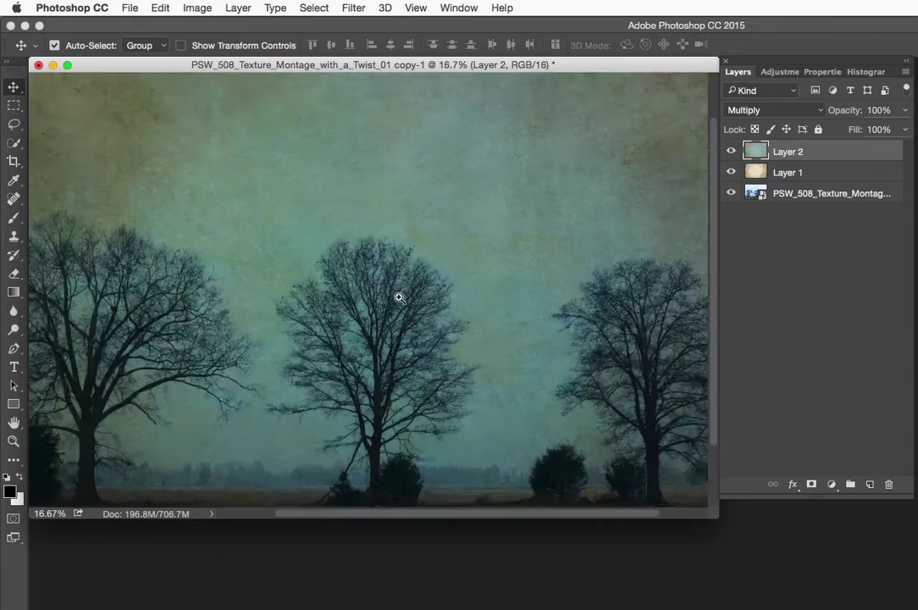
pyautogui.click(400, 298)
pyautogui.click(399, 300)
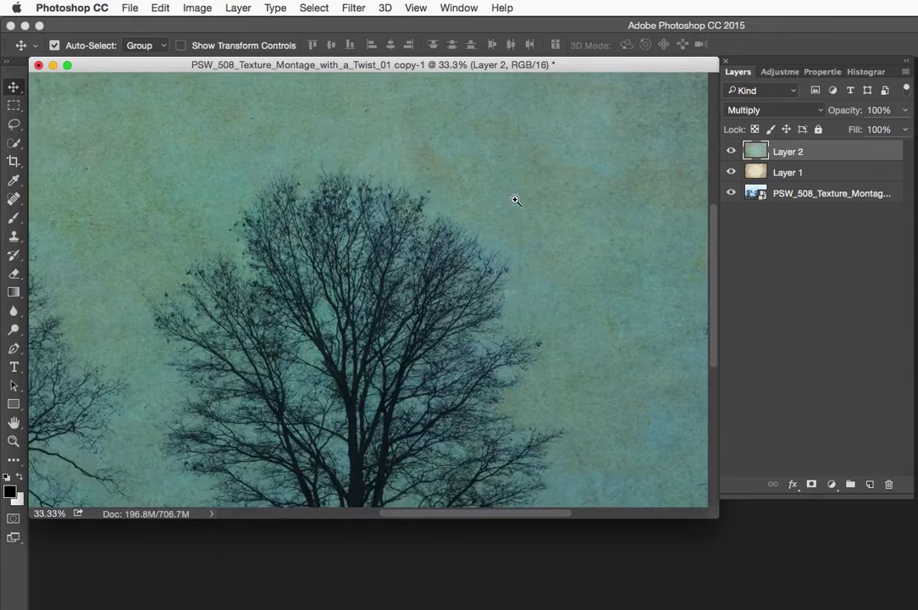
pyautogui.keyDown('alt'); pyautogui.click(389, 255); pyautogui.keyUp('alt')
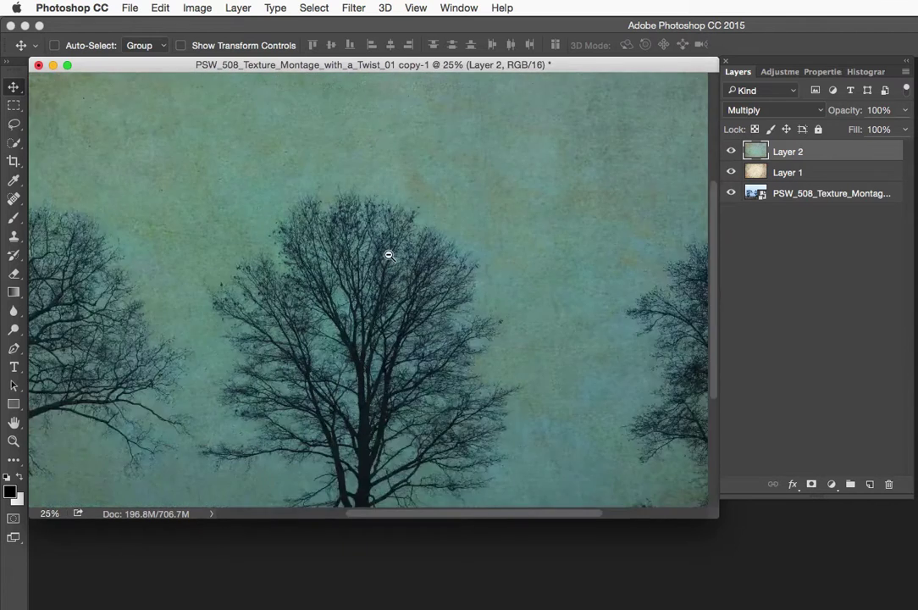
pyautogui.keyDown('alt'); pyautogui.click(388, 255); pyautogui.keyUp('alt')
pyautogui.keyDown('alt'); pyautogui.click(388, 255); pyautogui.keyUp('alt')
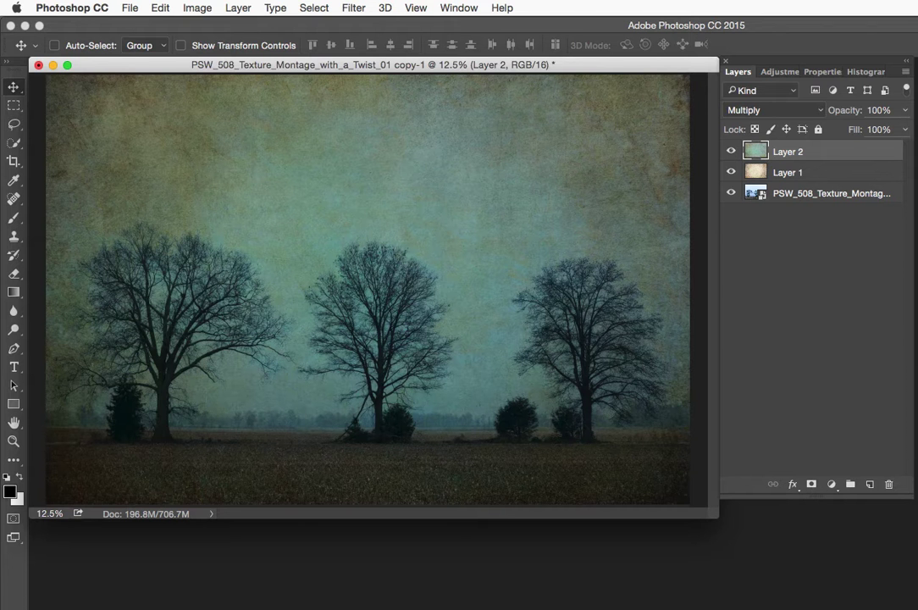
pyautogui.moveTo(4, 440)
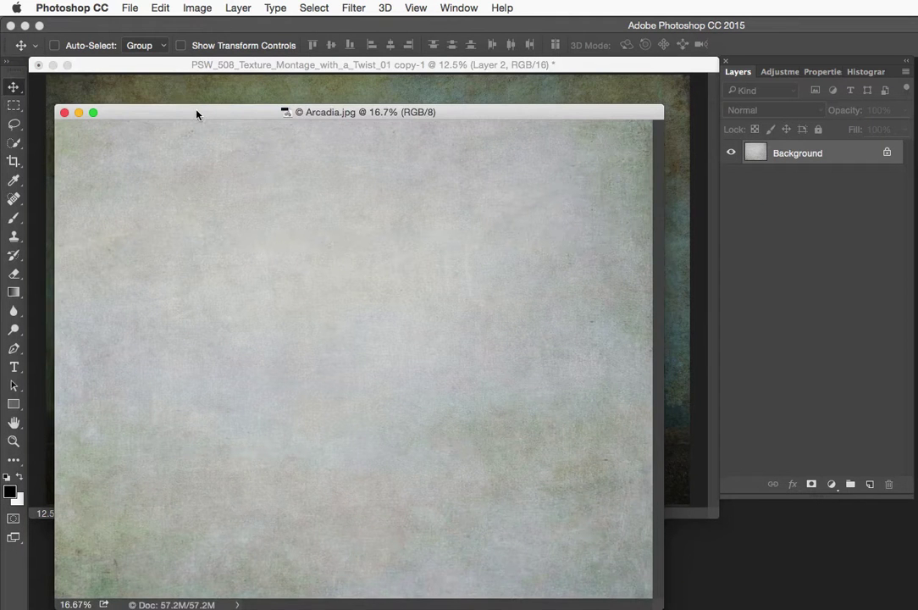
pyautogui.moveTo(197, 113); pyautogui.dragTo(209, 44)
pyautogui.click(54, 44)
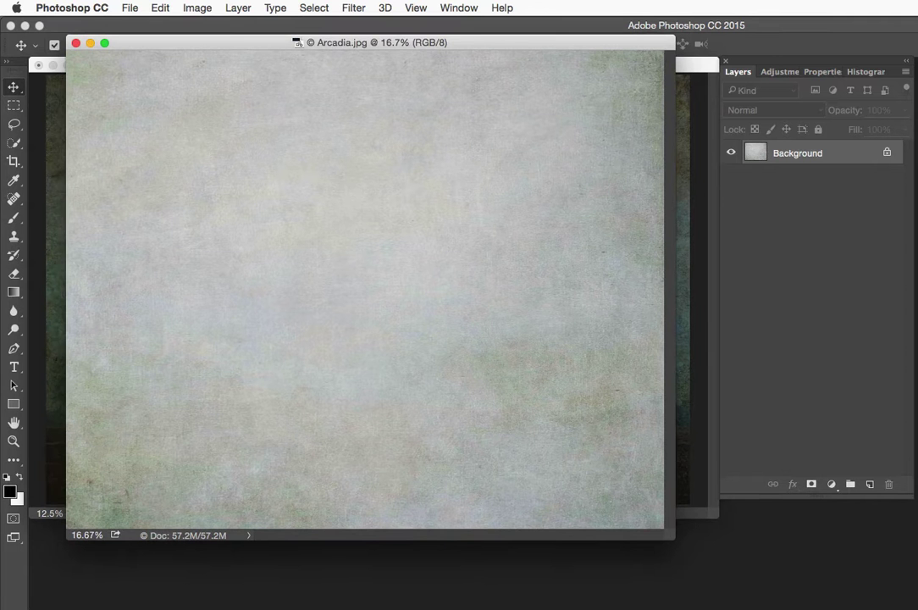
pyautogui.press('super+a')
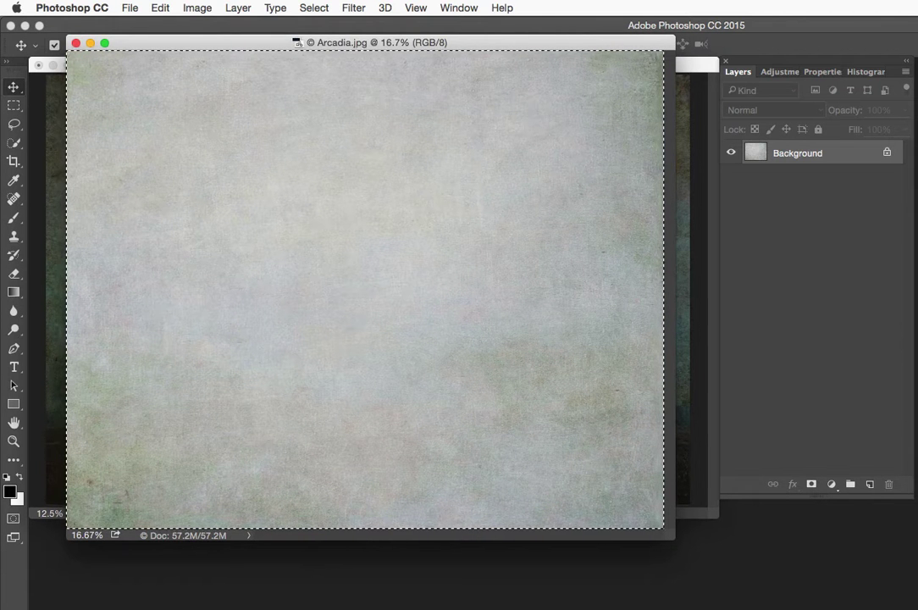
pyautogui.press('super')
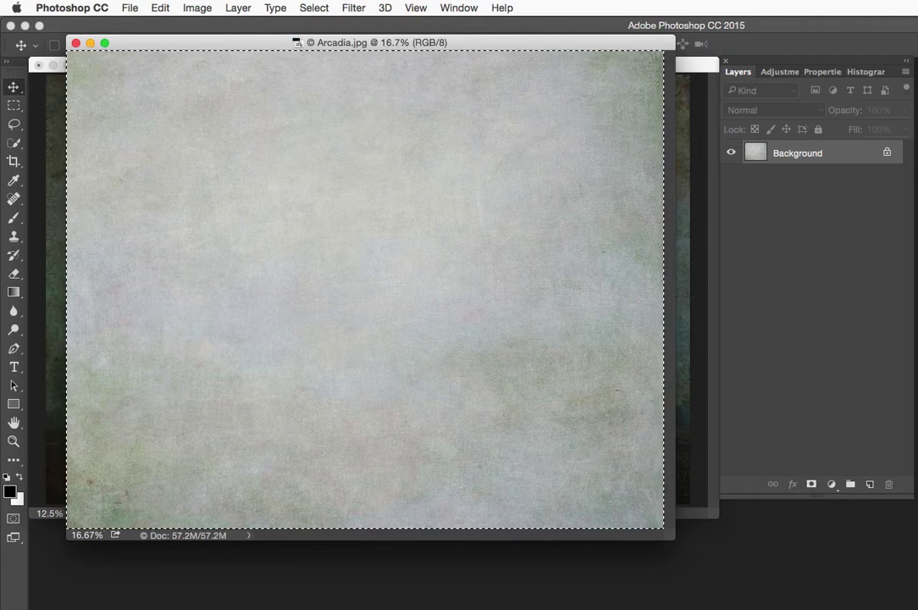
pyautogui.click(75, 42)
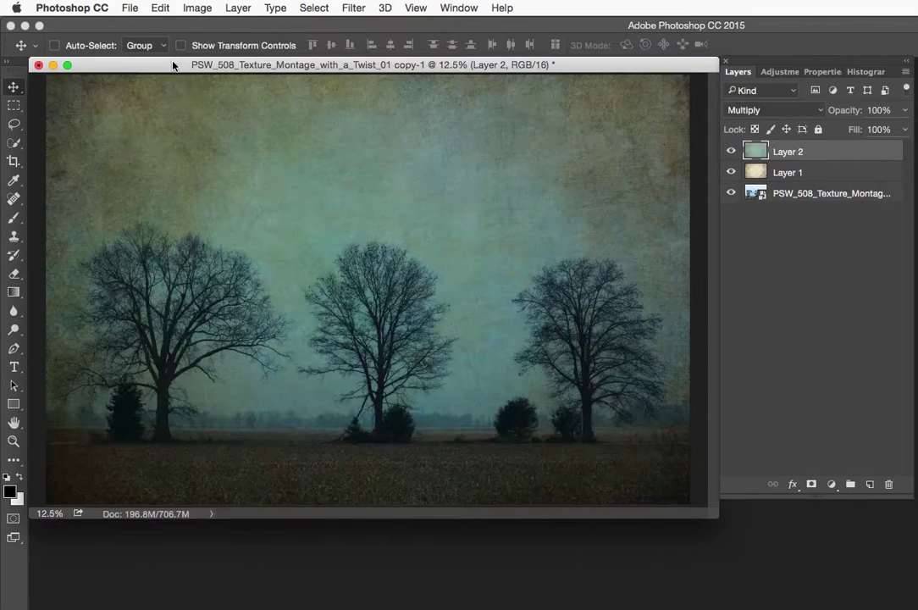
# Paste the pale Arcadia texture as Layer 3 and Free Transform it to cover the whole canvas.
pyautogui.press('super+v')
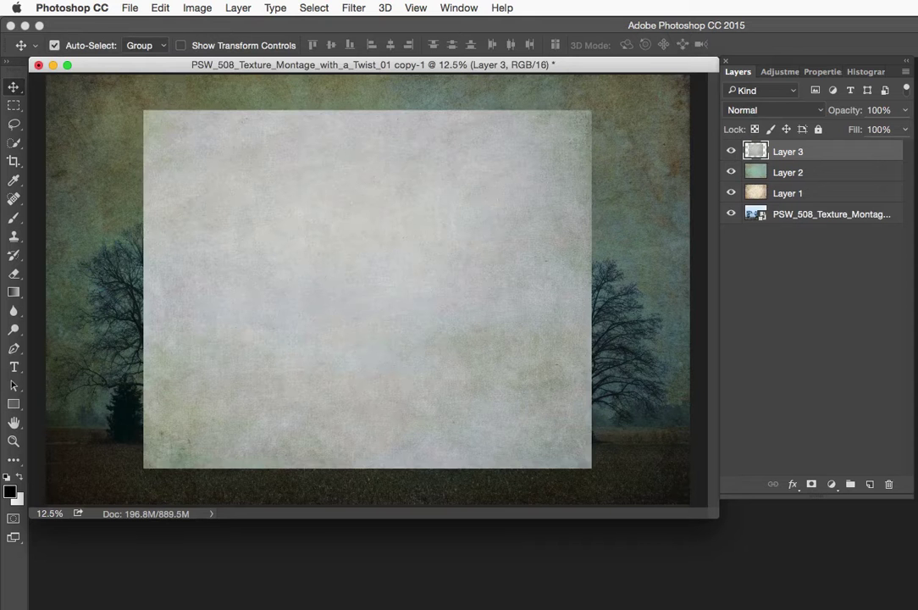
pyautogui.press('super+t')
pyautogui.moveTo(591, 290); pyautogui.dragTo(690, 290)
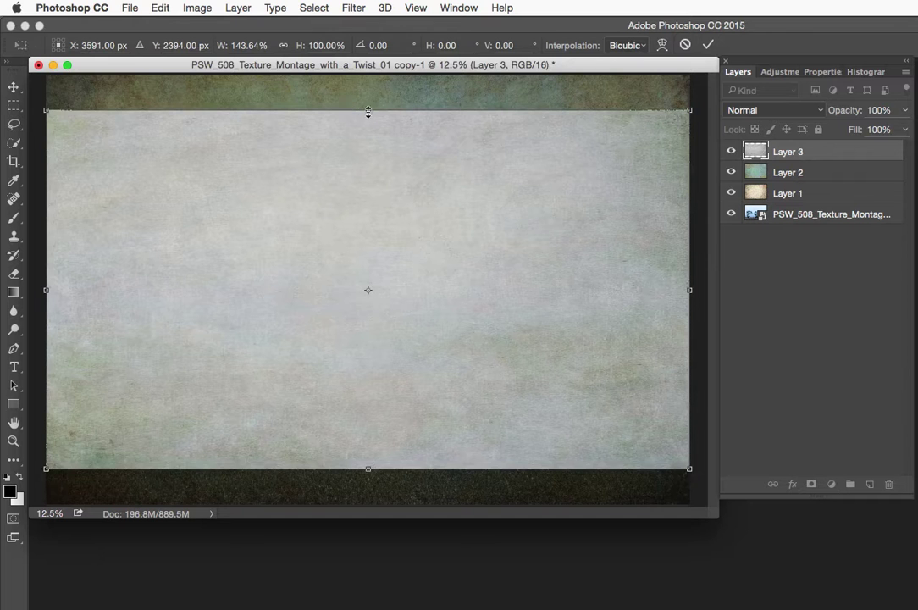
pyautogui.moveTo(367, 111); pyautogui.dragTo(362, 77)
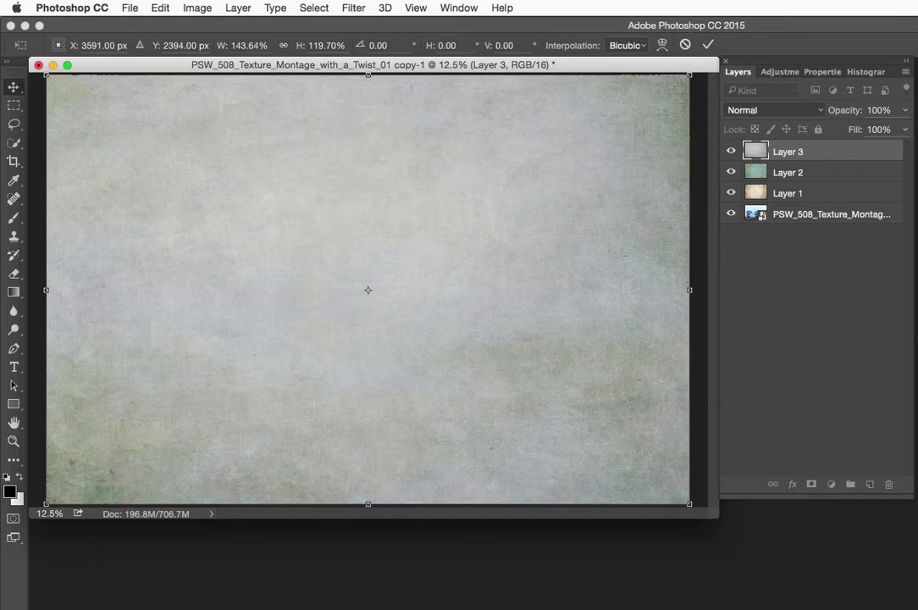
pyautogui.press('Return')
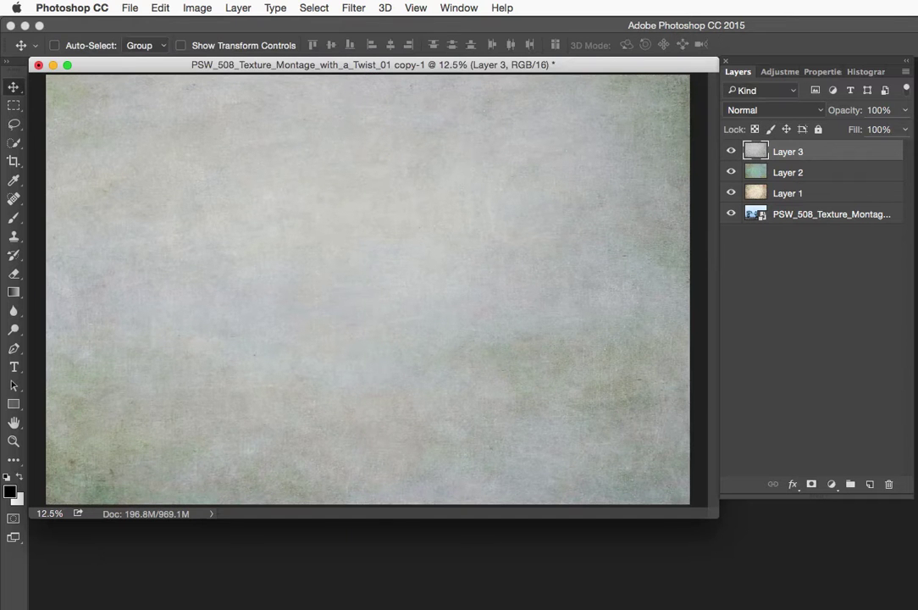
# Set the Arcadia texture Layer 3 to Overlay and toggle its visibility to compare.
pyautogui.click(788, 113)
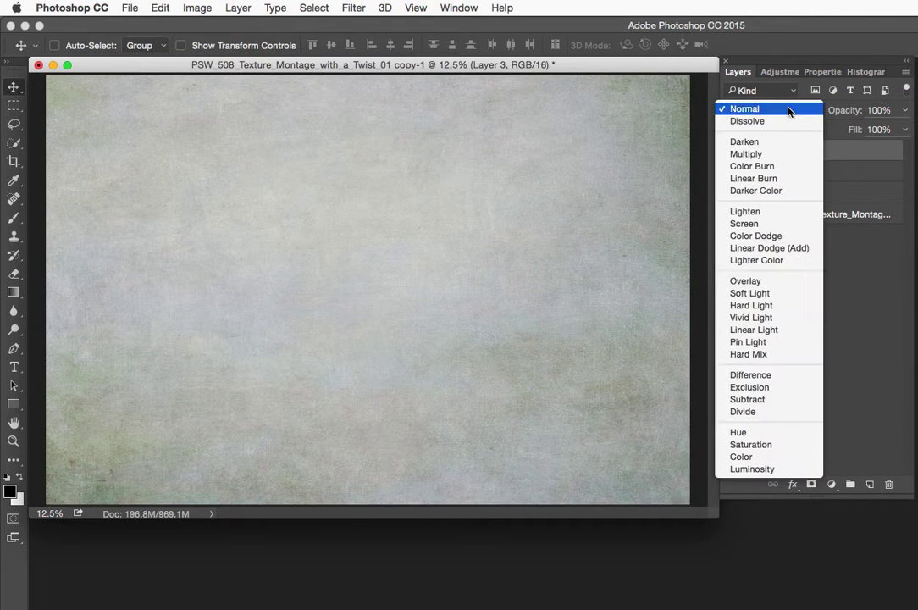
pyautogui.click(763, 284)
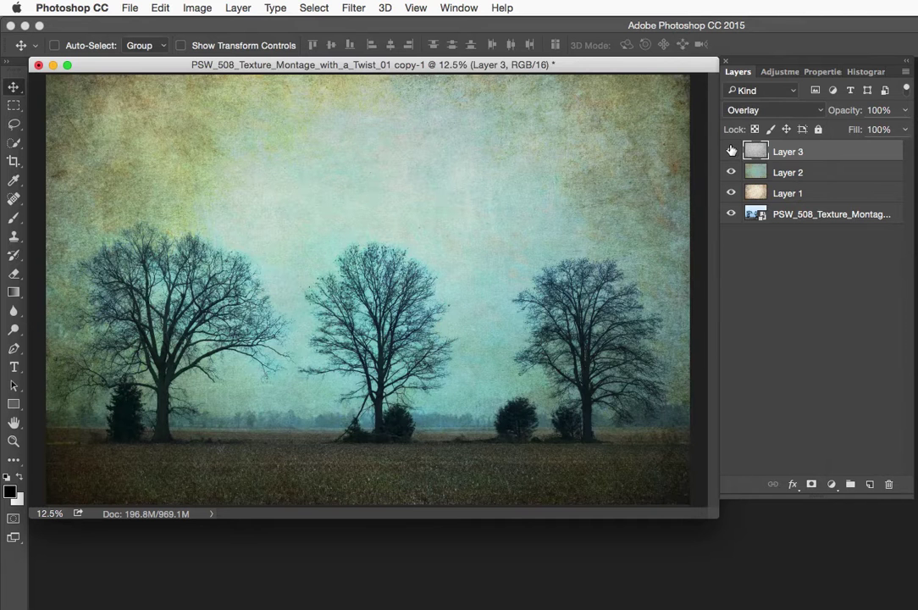
pyautogui.click(732, 151)
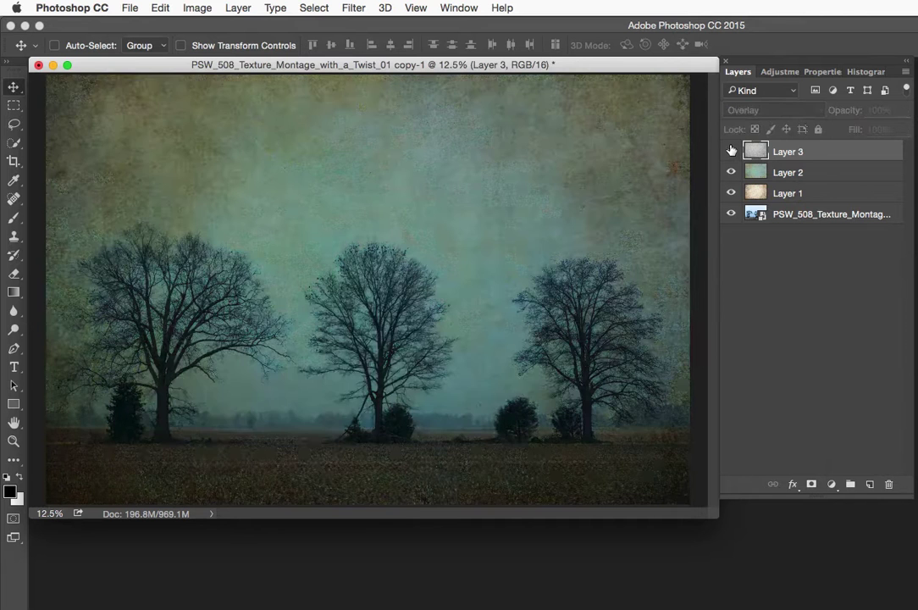
pyautogui.click(732, 150)
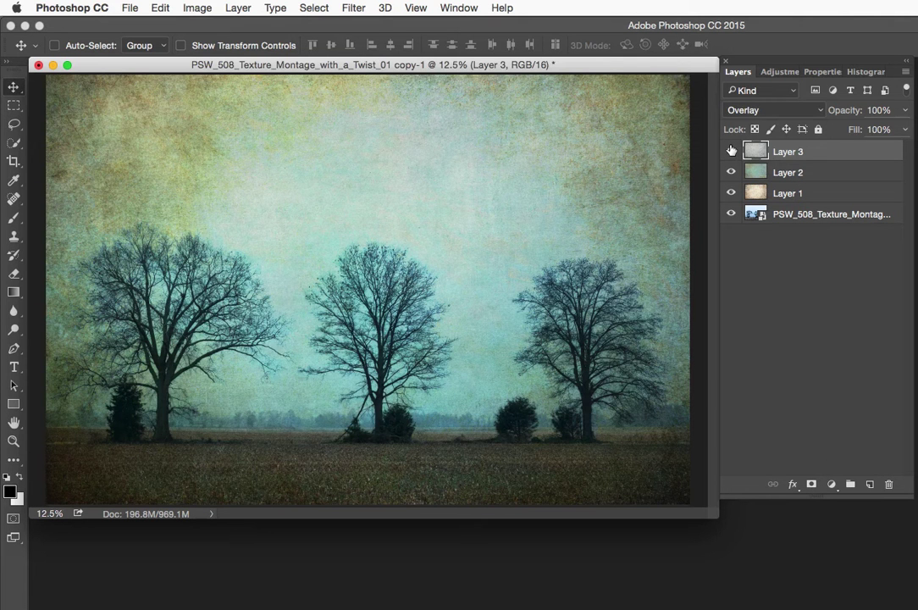
pyautogui.click(732, 150)
pyautogui.click(732, 150)
pyautogui.click(732, 150)
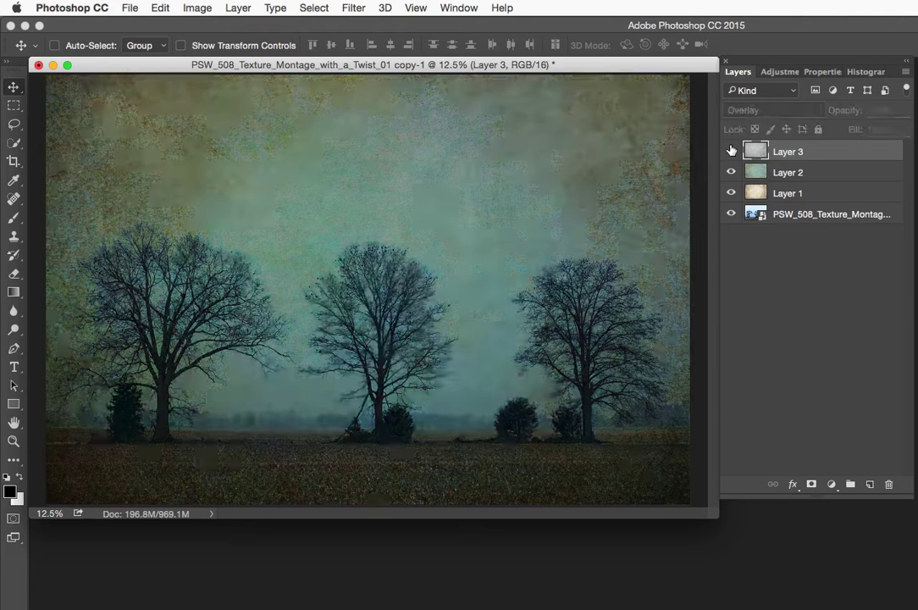
pyautogui.click(731, 151)
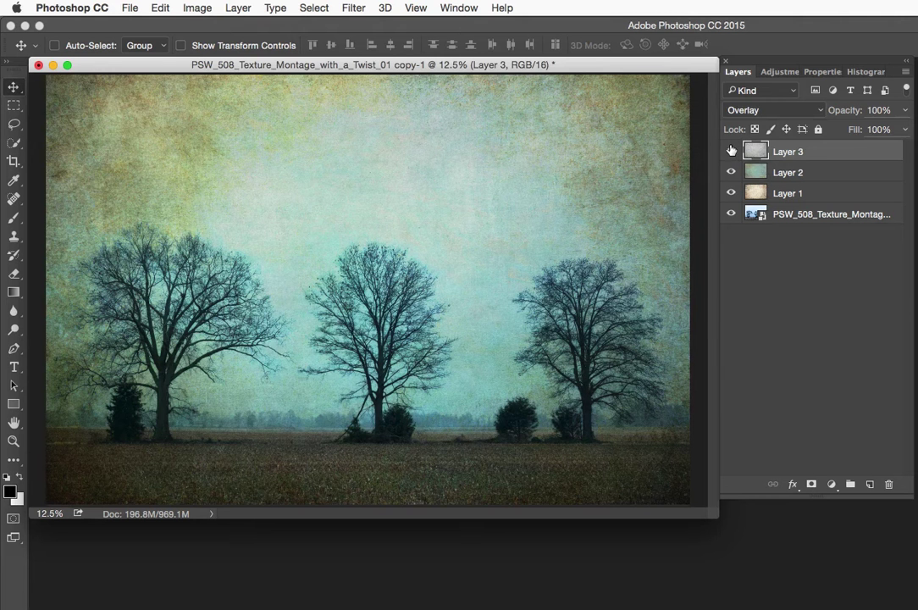
# Zoom to 50% on the middle tree and pan around the textured sky, branches and trunk.
pyautogui.keyDown('super'); pyautogui.click(382, 315); pyautogui.keyUp('super')
pyautogui.keyDown('super'); pyautogui.click(382, 314); pyautogui.keyUp('super')
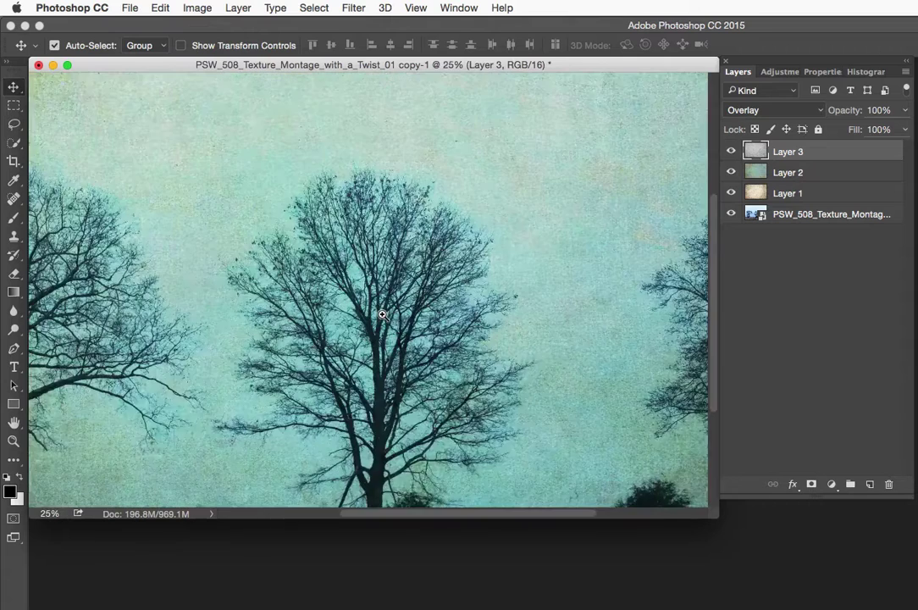
pyautogui.keyDown('super'); pyautogui.click(381, 315); pyautogui.keyUp('super')
pyautogui.keyDown('super'); pyautogui.click(381, 314); pyautogui.keyUp('super')
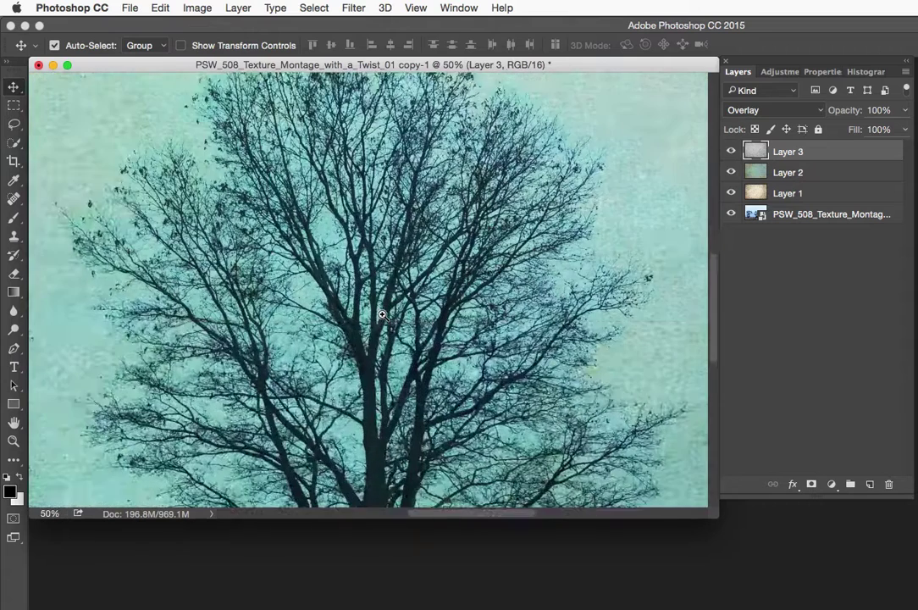
pyautogui.moveTo(441, 293); pyautogui.dragTo(414, 455)
pyautogui.moveTo(543, 270); pyautogui.dragTo(547, 371)
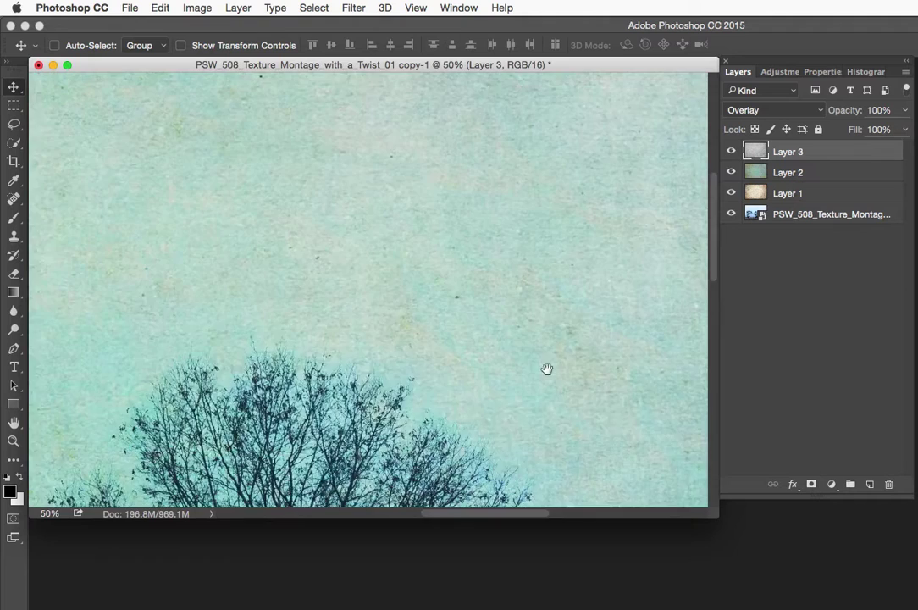
pyautogui.moveTo(496, 315); pyautogui.dragTo(495, 462)
pyautogui.moveTo(422, 236); pyautogui.dragTo(482, 173)
pyautogui.moveTo(351, 441)
pyautogui.mouseDown()
pyautogui.moveTo(386, 357)
pyautogui.moveTo(506, 269)
pyautogui.mouseUp()
pyautogui.moveTo(398, 407)
pyautogui.mouseDown()
pyautogui.moveTo(416, 288)
pyautogui.moveTo(468, 258)
pyautogui.moveTo(258, 313)
pyautogui.mouseUp()
pyautogui.moveTo(310, 339); pyautogui.dragTo(365, 303)
pyautogui.moveTo(364, 356); pyautogui.dragTo(408, 187)
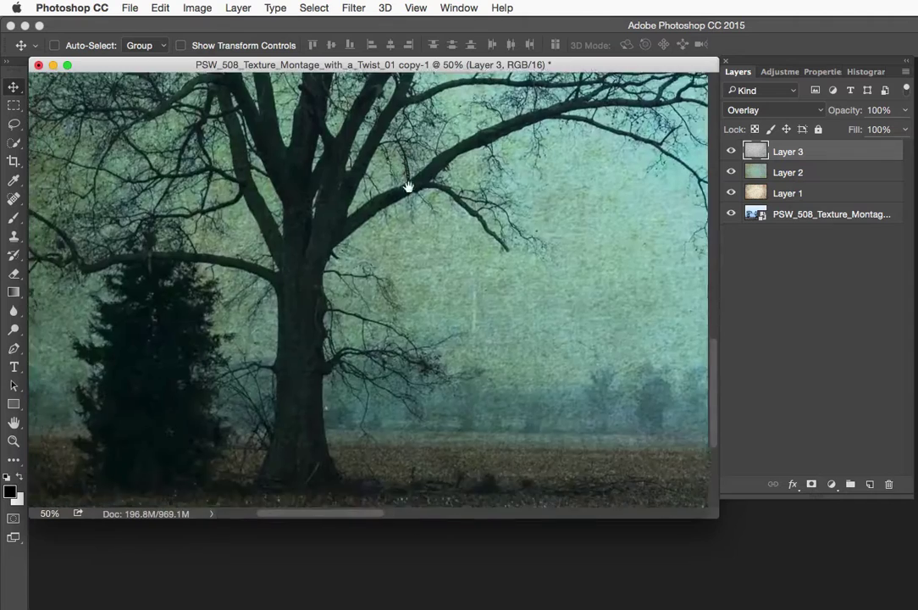
pyautogui.moveTo(356, 407)
pyautogui.mouseDown()
pyautogui.moveTo(330, 271)
pyautogui.moveTo(472, 269)
pyautogui.moveTo(174, 278)
pyautogui.moveTo(299, 312)
pyautogui.moveTo(397, 272)
pyautogui.mouseUp()
# Zoom back out until the whole three-tree image fits in view.
pyautogui.keyDown('alt'); pyautogui.click(380, 250); pyautogui.keyUp('alt')
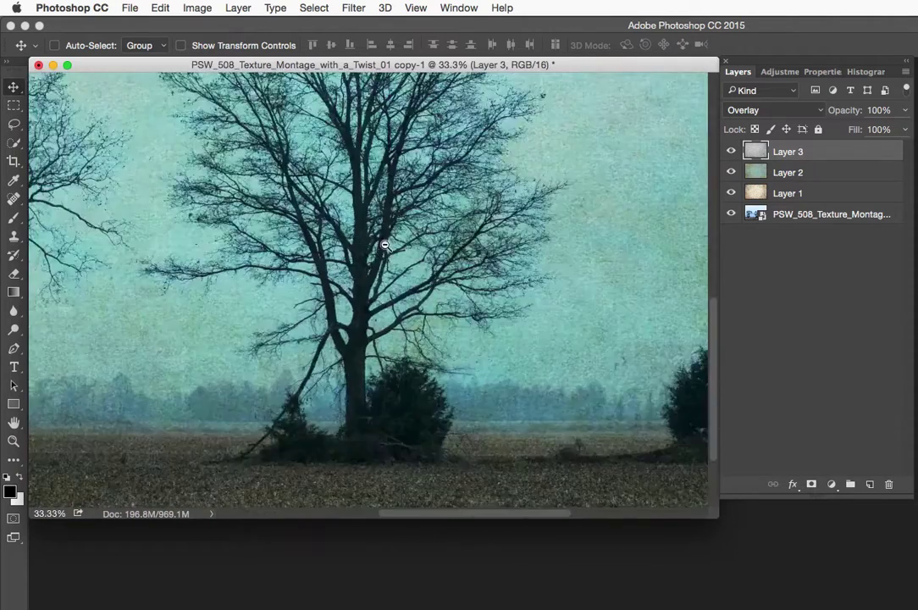
pyautogui.keyDown('alt'); pyautogui.click(383, 245); pyautogui.keyUp('alt')
pyautogui.keyDown('alt'); pyautogui.click(384, 245); pyautogui.keyUp('alt')
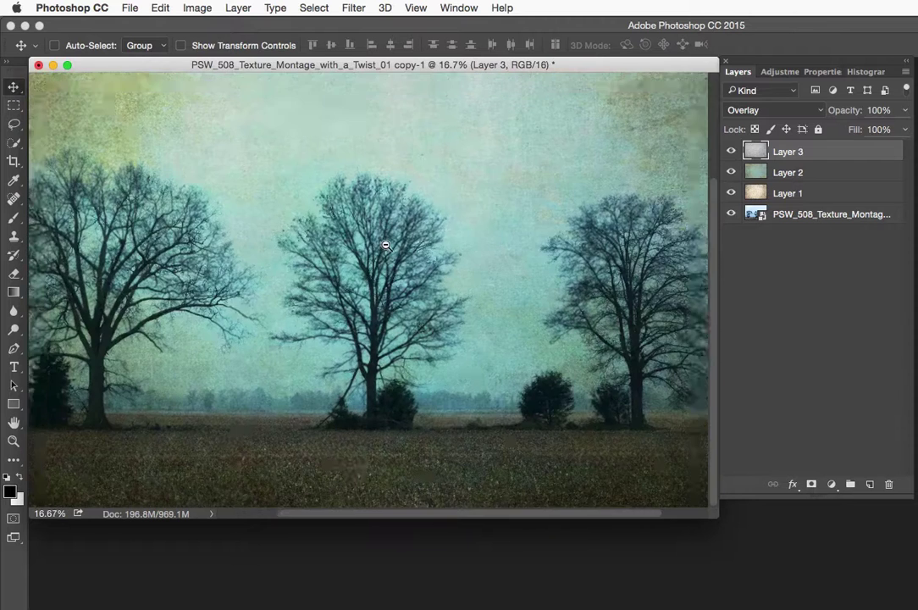
pyautogui.keyDown('alt'); pyautogui.click(384, 244); pyautogui.keyUp('alt')
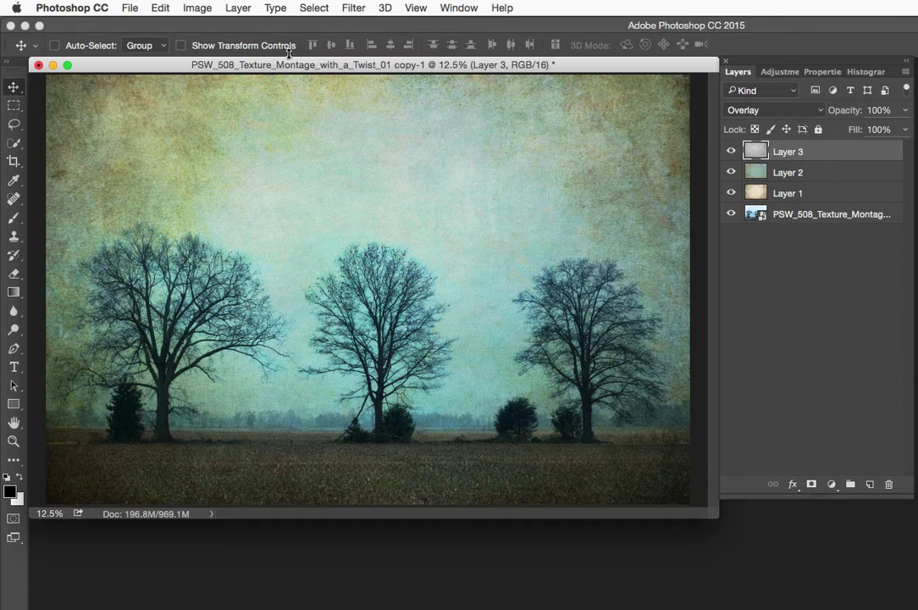
# Duplicate the whole montage as a new document with Image > Duplicate.
pyautogui.click(190, 9)
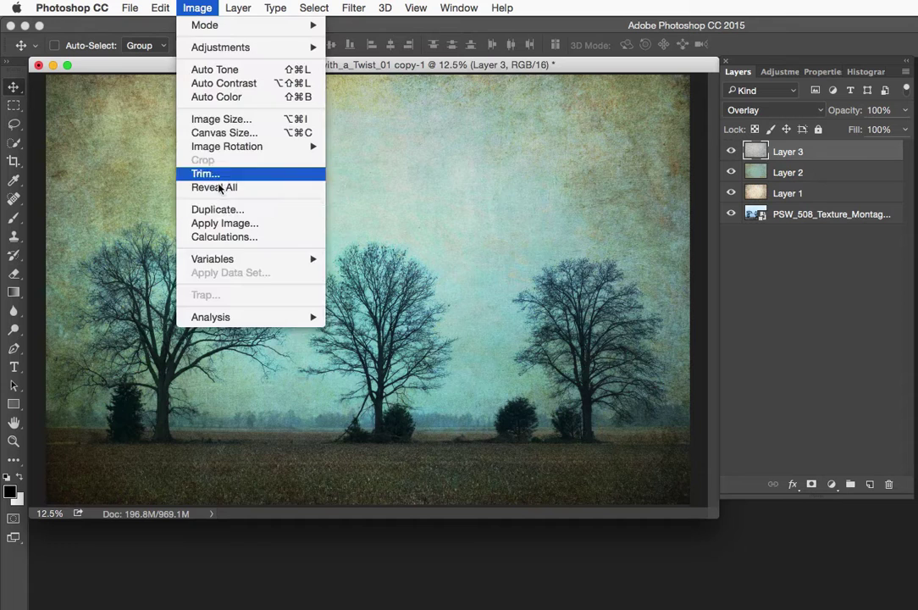
pyautogui.click(217, 209)
pyautogui.click(642, 179)
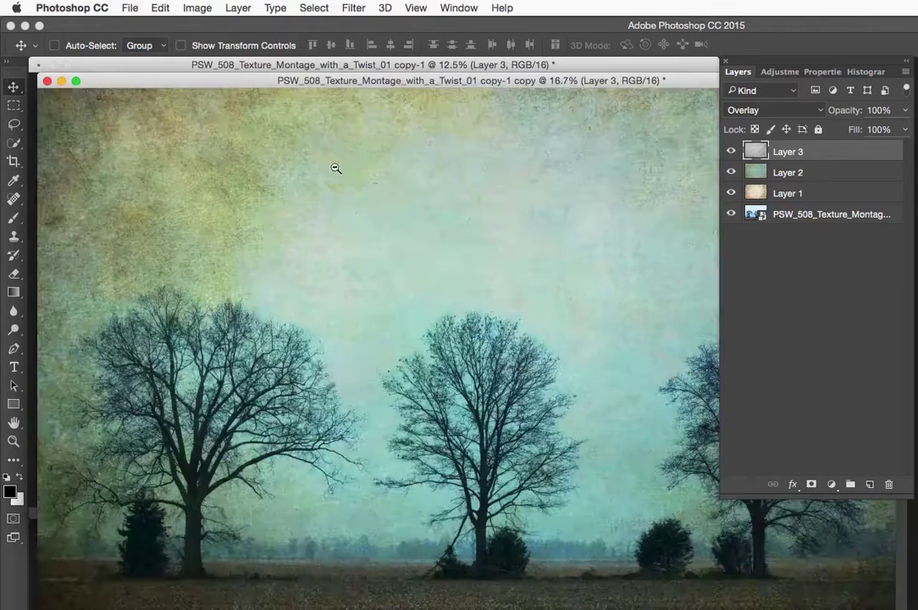
pyautogui.keyDown('alt'); pyautogui.keyDown('super'); pyautogui.click(156, 103); pyautogui.keyUp('super'); pyautogui.keyUp('alt')
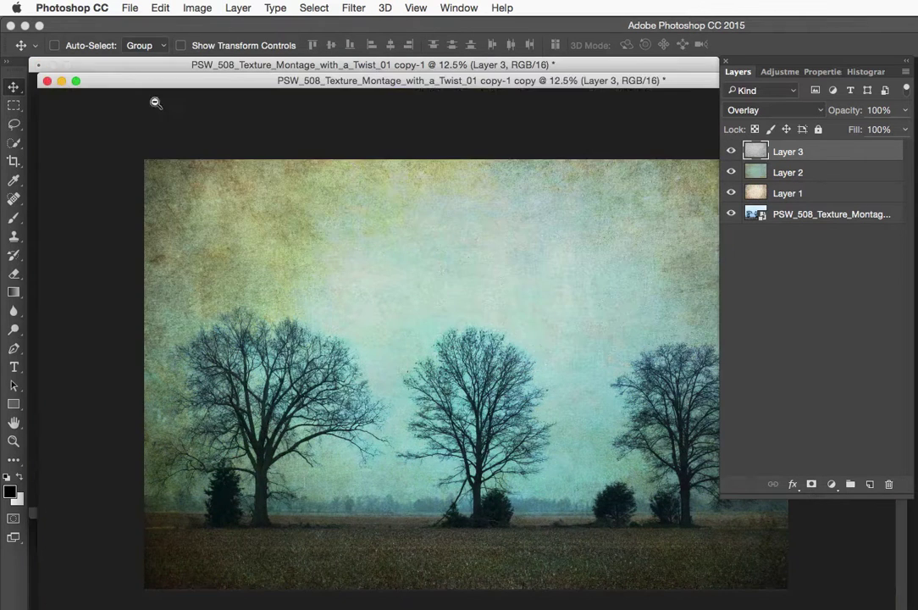
# Minimise and restore the duplicate's window, then fit and enlarge it.
pyautogui.click(48, 80)
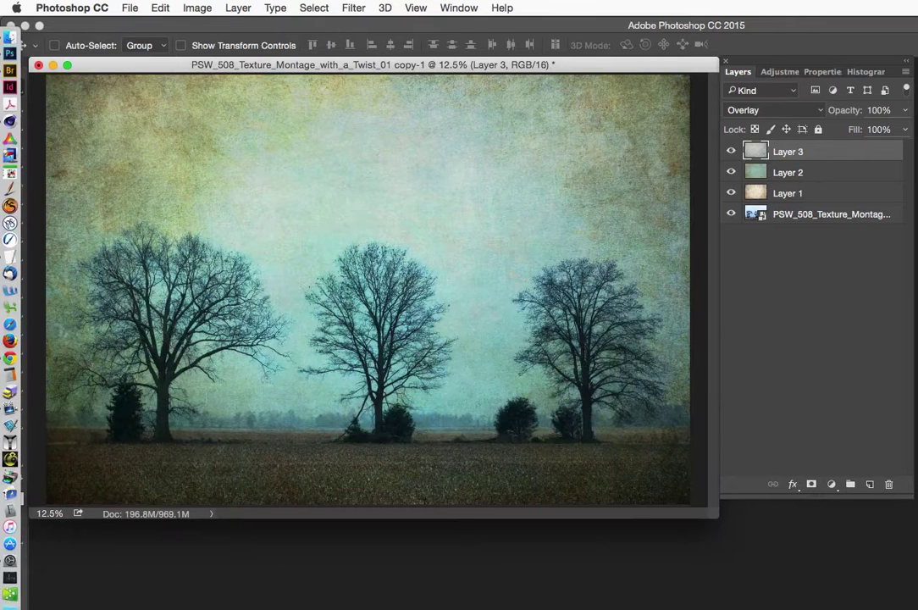
pyautogui.click(9, 473)
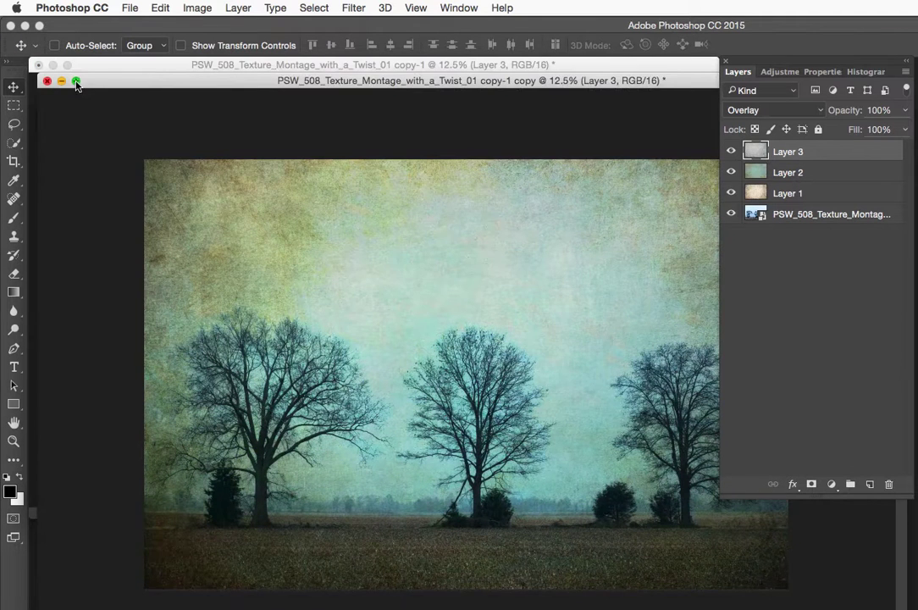
pyautogui.click(77, 81)
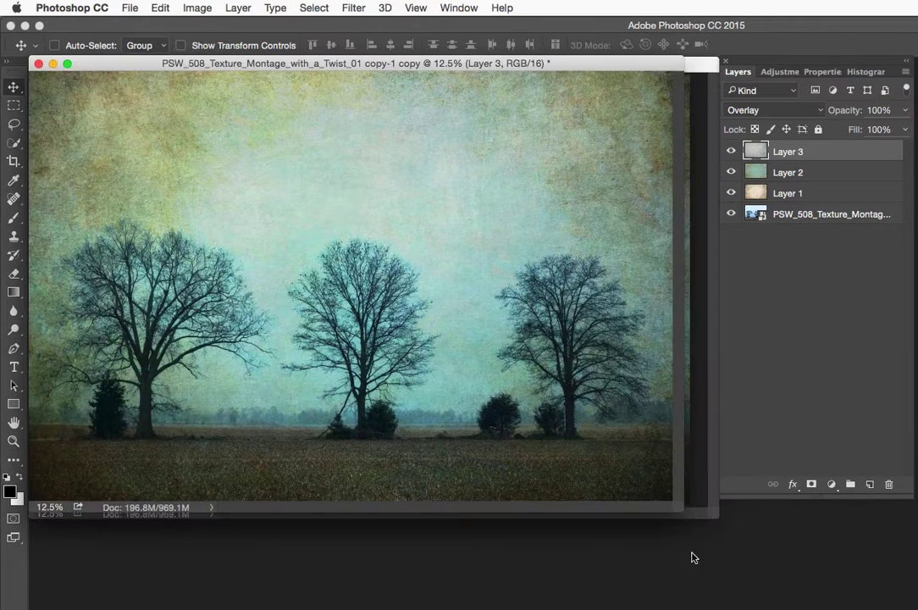
pyautogui.moveTo(680, 511); pyautogui.dragTo(713, 508)
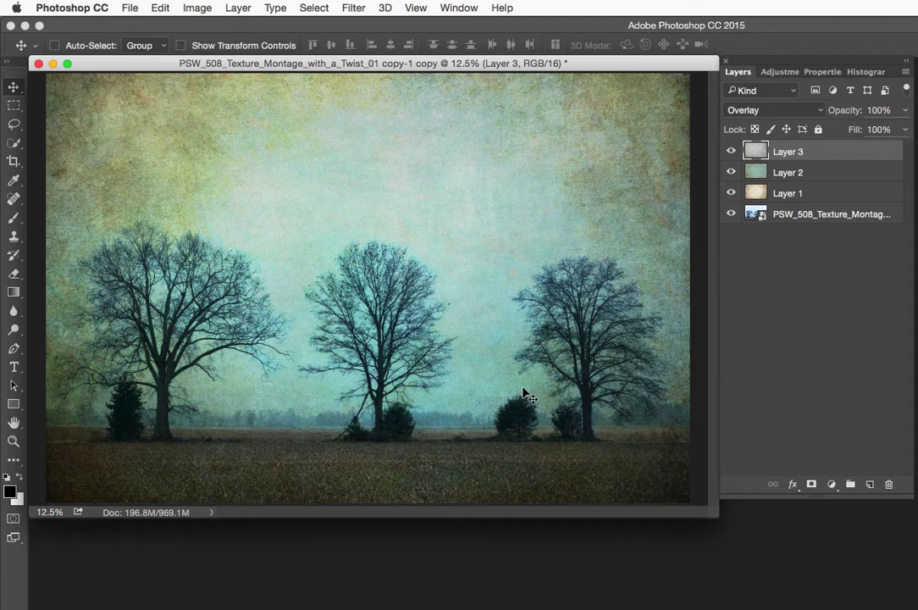
# In Camera Raw, raise the tree photo's Exposure to +1.15 with Saturation kept at 0, and apply.
pyautogui.doubleClick(756, 217)
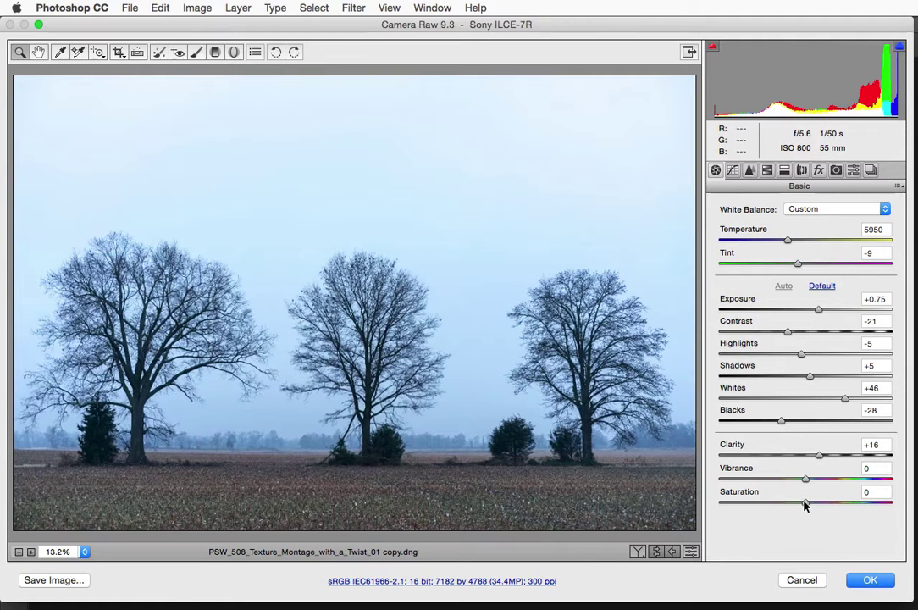
pyautogui.moveTo(805, 505); pyautogui.dragTo(703, 505)
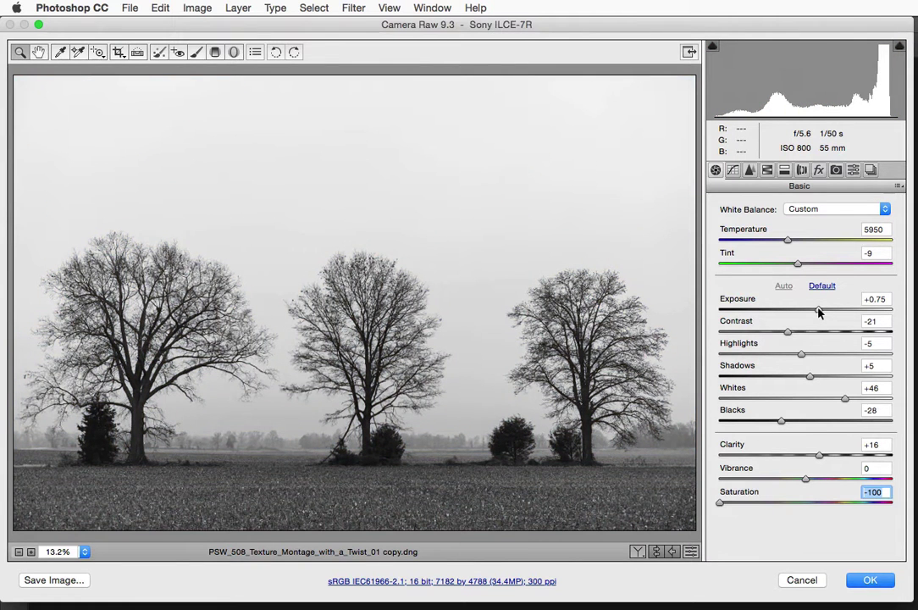
pyautogui.moveTo(818, 312)
pyautogui.mouseDown()
pyautogui.moveTo(834, 313)
pyautogui.moveTo(825, 316)
pyautogui.mouseUp()
pyautogui.click(720, 503)
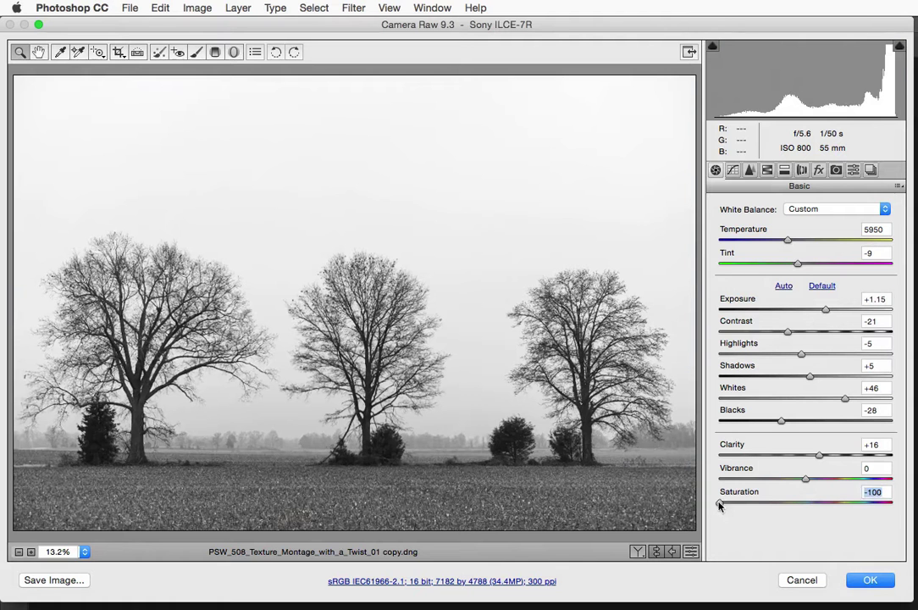
pyautogui.doubleClick(720, 503)
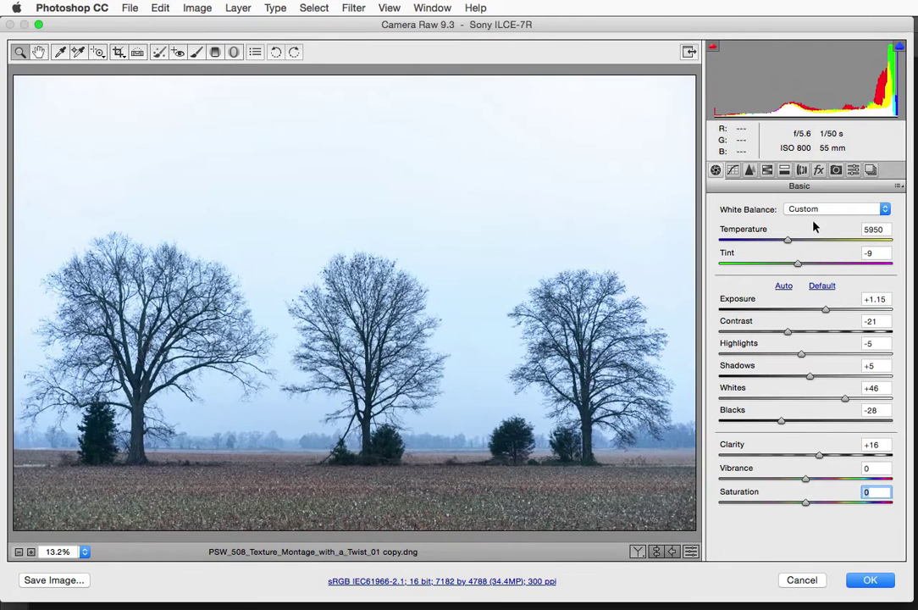
pyautogui.press('alt')
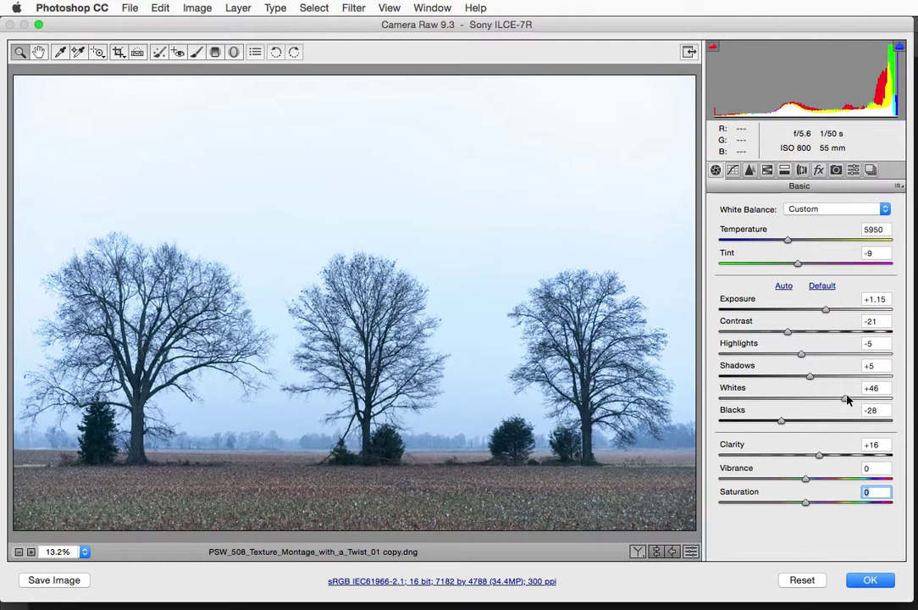
pyautogui.moveTo(845, 400); pyautogui.dragTo(864, 401)
pyautogui.press('super+z')
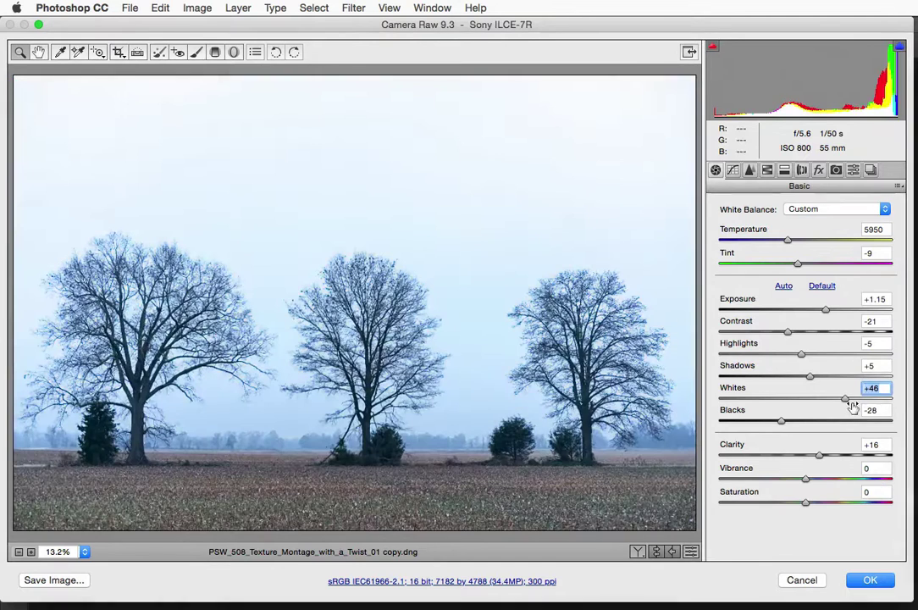
pyautogui.click(871, 580)
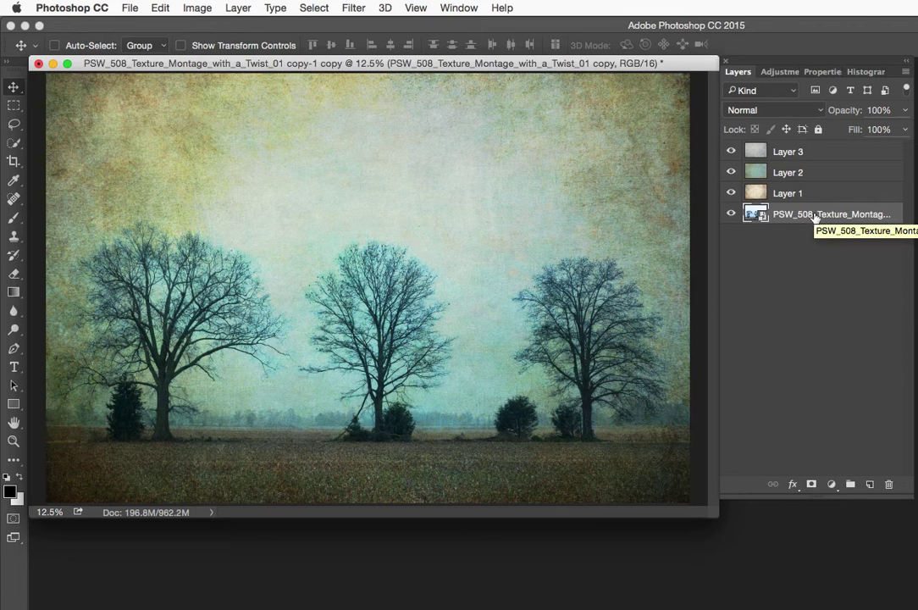
# Make a New Smart Object via Copy of the tree photo and set the copy to Multiply.
pyautogui.rightClick(778, 210)
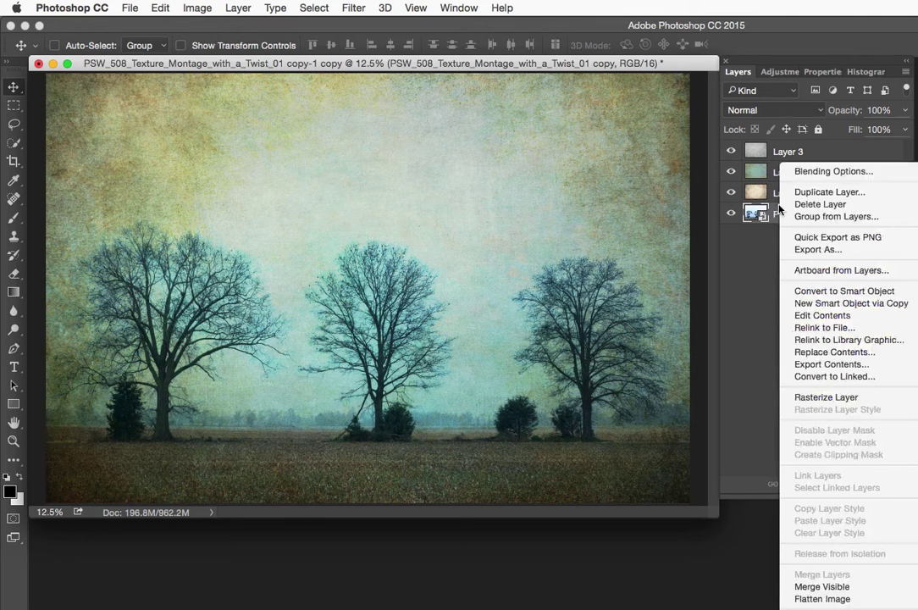
pyautogui.click(806, 305)
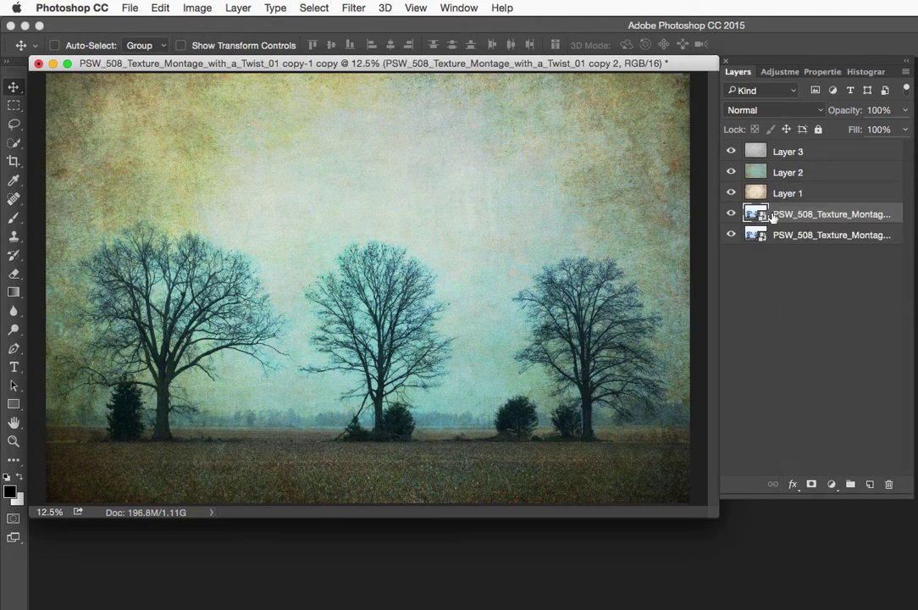
pyautogui.click(750, 110)
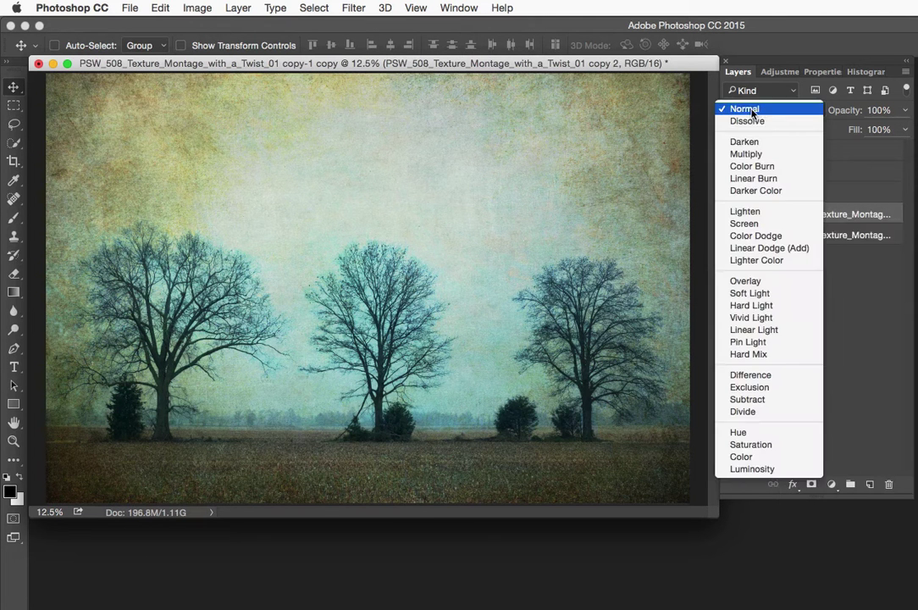
pyautogui.click(748, 154)
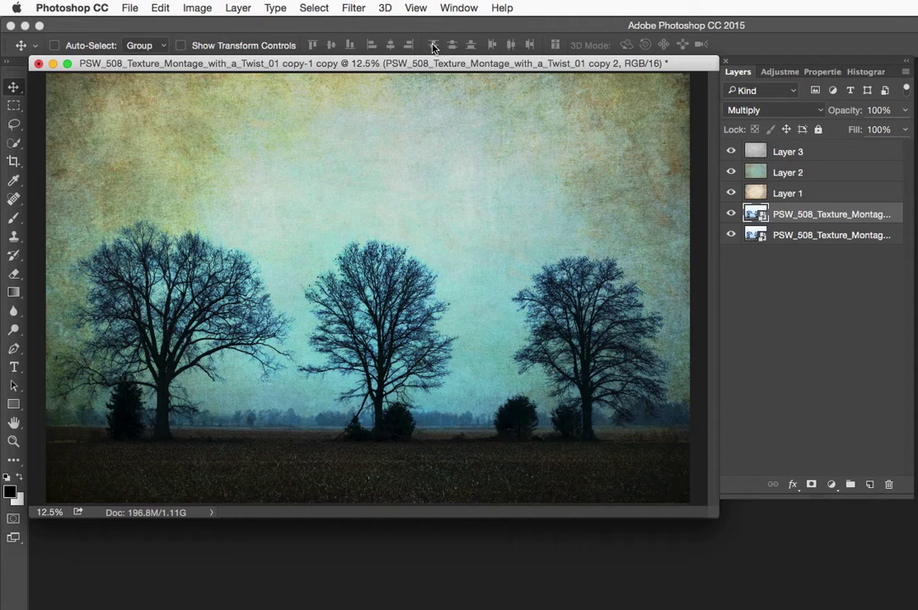
# Zoom in and centre the view on the middle tree.
pyautogui.click(353, 9)
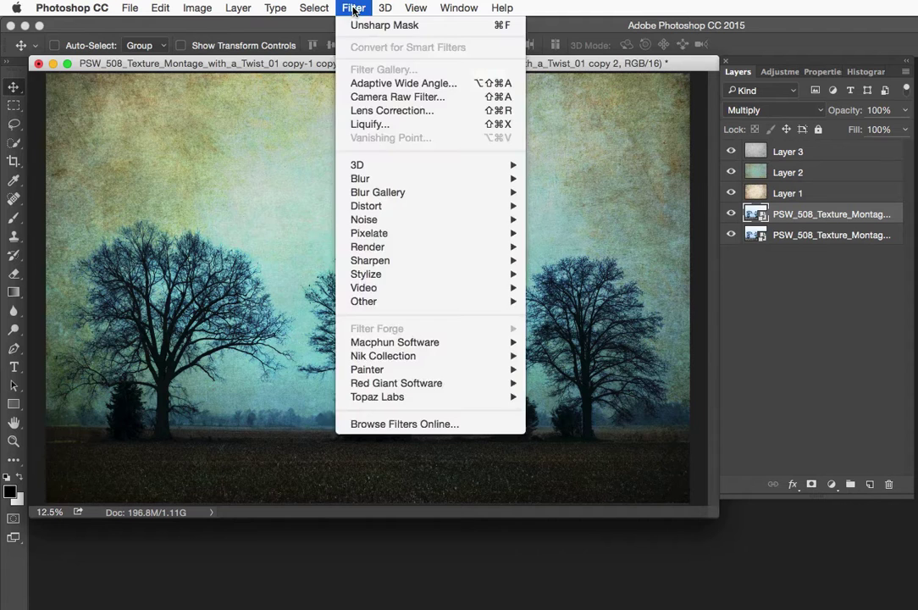
pyautogui.press('Escape')
pyautogui.press('super+equal')
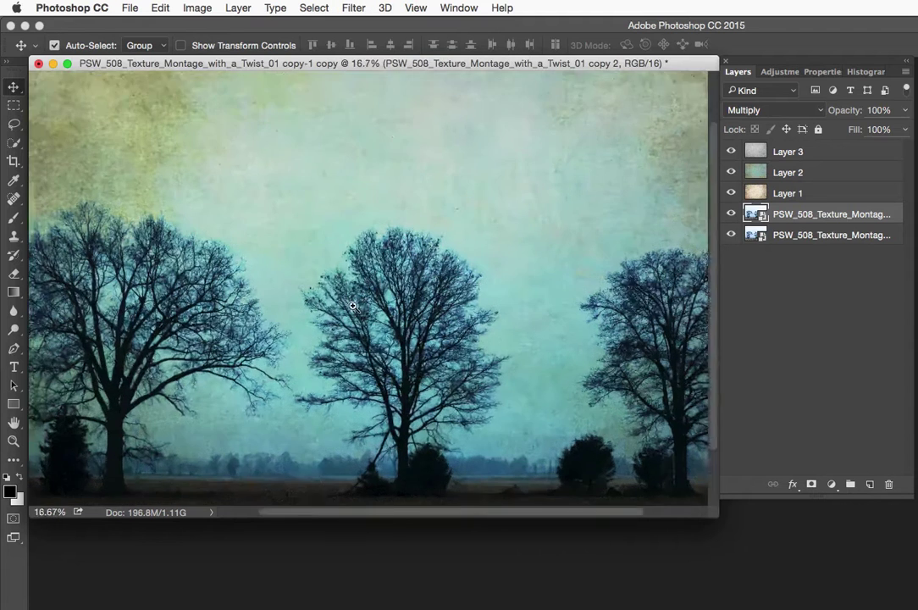
pyautogui.press('super+equal')
pyautogui.moveTo(394, 312); pyautogui.dragTo(327, 202)
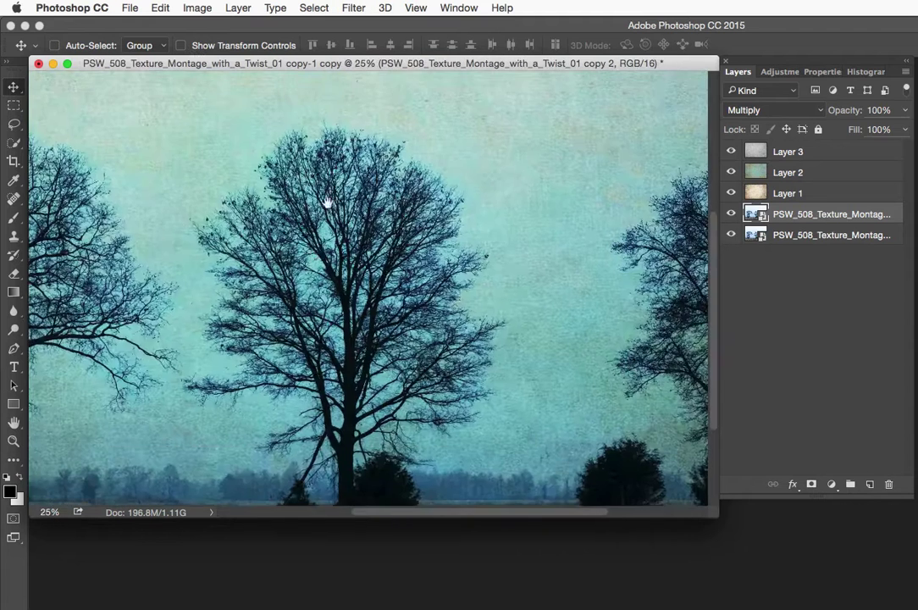
# Open Gaussian Blur on the Multiply copy and preview radius values on the zoomed branches.
pyautogui.click(354, 7)
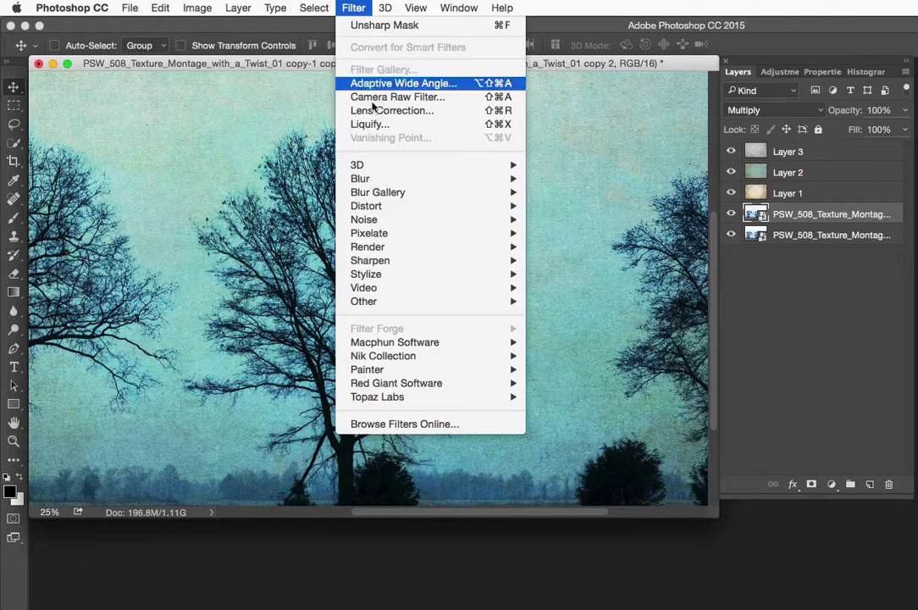
pyautogui.moveTo(441, 179)
pyautogui.click(577, 234)
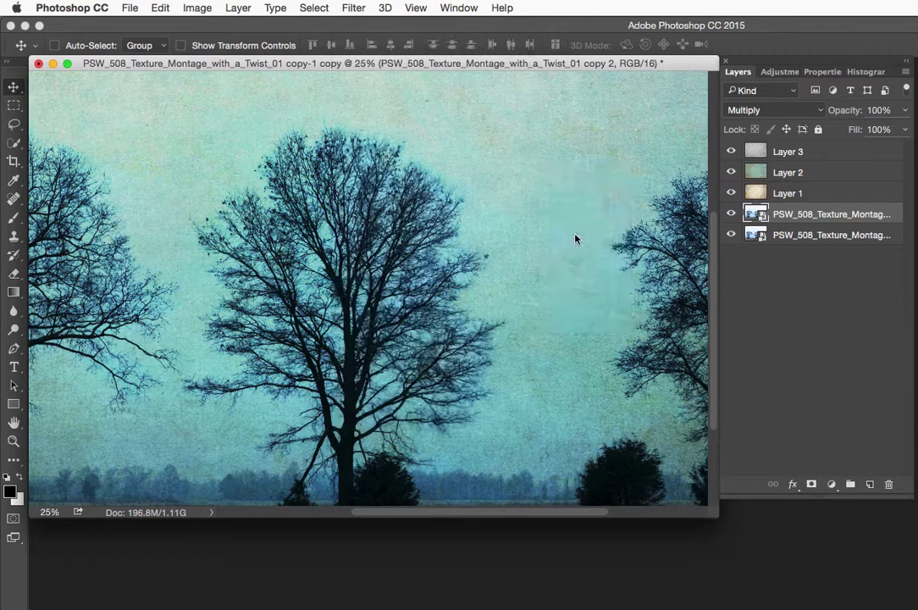
pyautogui.moveTo(601, 105); pyautogui.dragTo(571, 76)
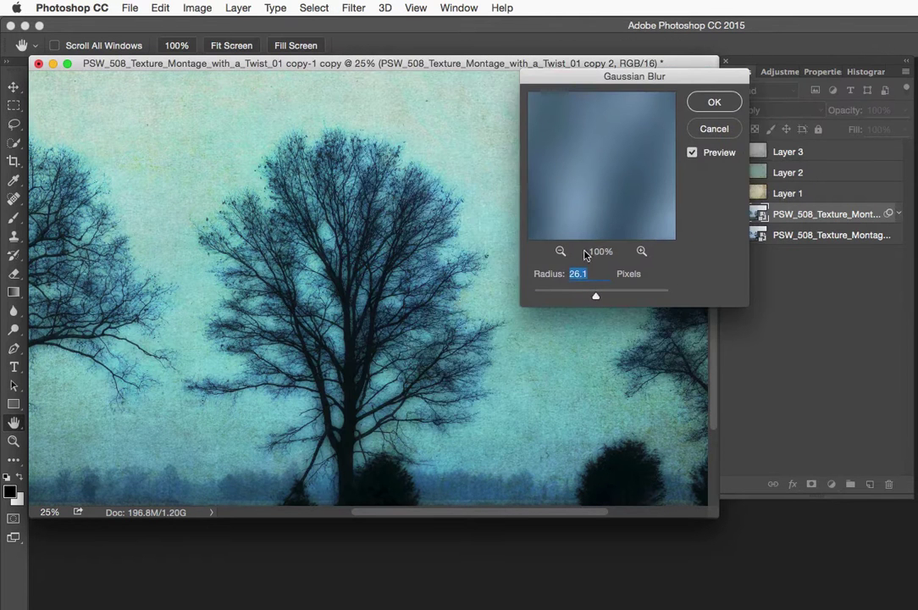
pyautogui.moveTo(593, 294); pyautogui.dragTo(525, 294)
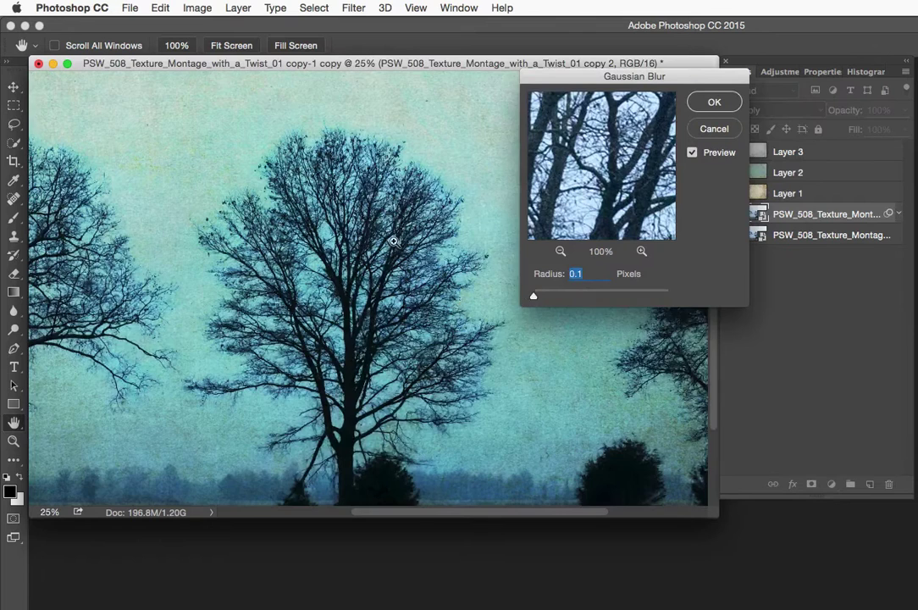
pyautogui.press('super+plus')
pyautogui.press('super+plus')
pyautogui.moveTo(385, 234); pyautogui.dragTo(396, 328)
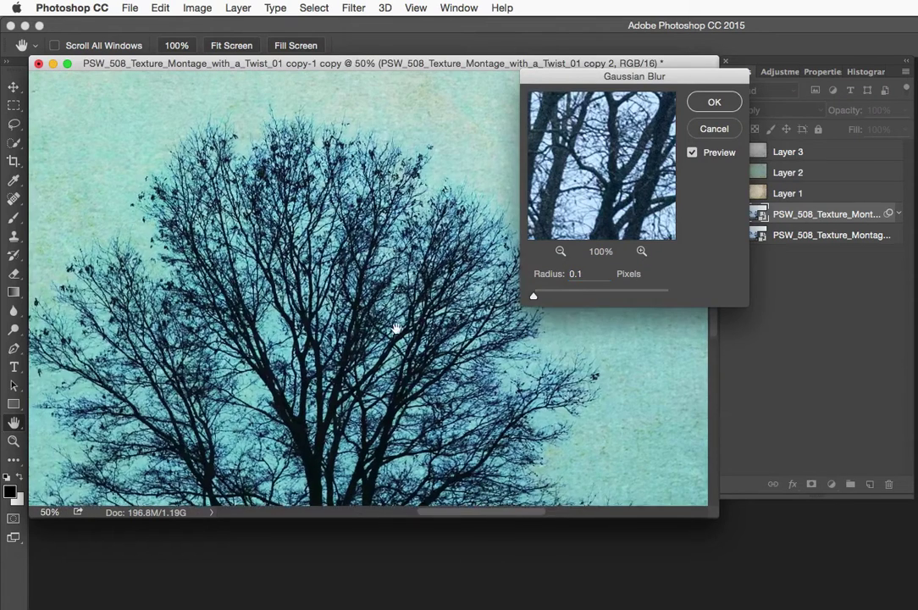
pyautogui.moveTo(558, 299); pyautogui.dragTo(590, 298)
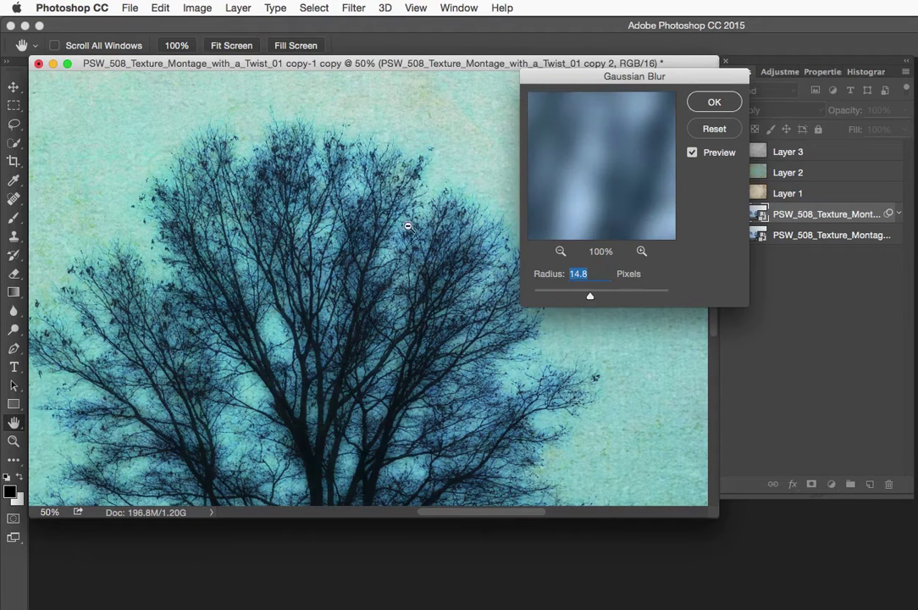
# Set the Gaussian Blur radius to 19.0 pixels and apply the smart filter.
pyautogui.scroll(-2, 407, 265)
pyautogui.scroll(-1, 406, 266)
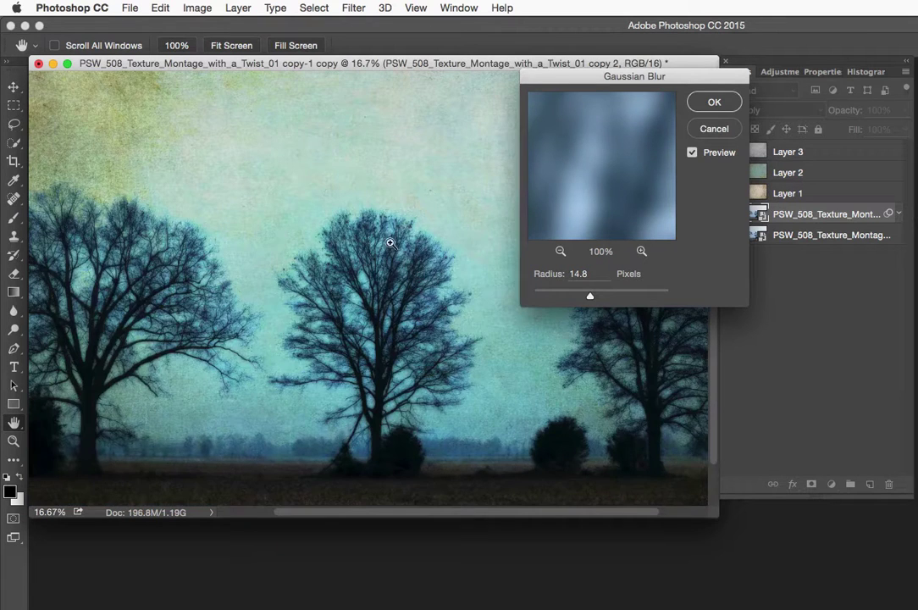
pyautogui.scroll(2, 383, 250)
pyautogui.scroll(1, 386, 254)
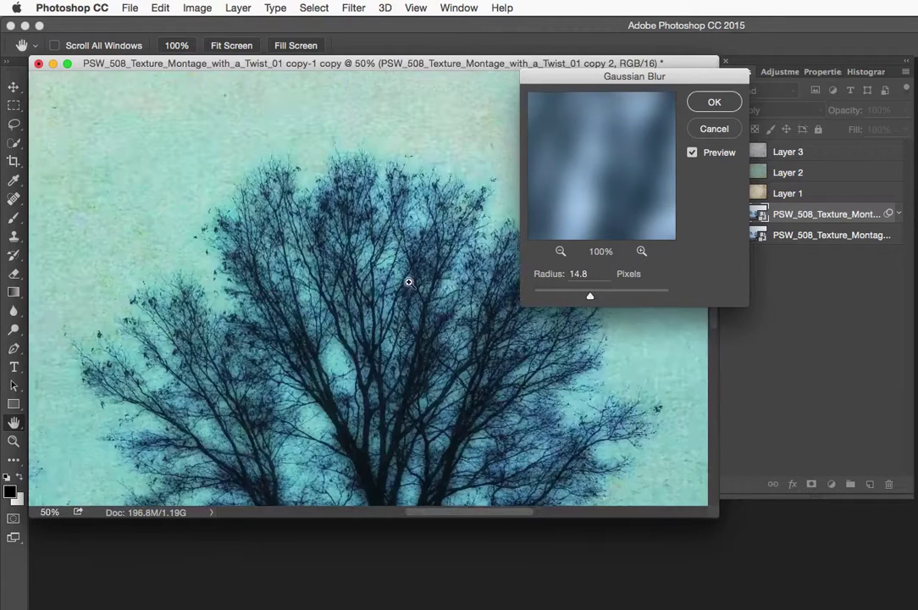
pyautogui.scroll(-3, 365, 236)
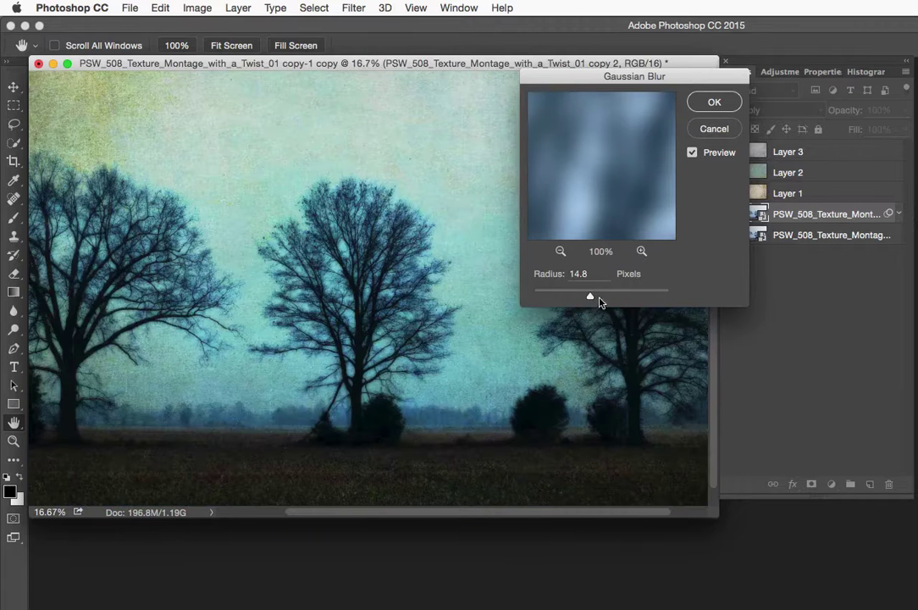
pyautogui.moveTo(590, 297)
pyautogui.mouseDown()
pyautogui.moveTo(602, 298)
pyautogui.moveTo(591, 297)
pyautogui.mouseUp()
pyautogui.click(702, 102)
pyautogui.press('v')
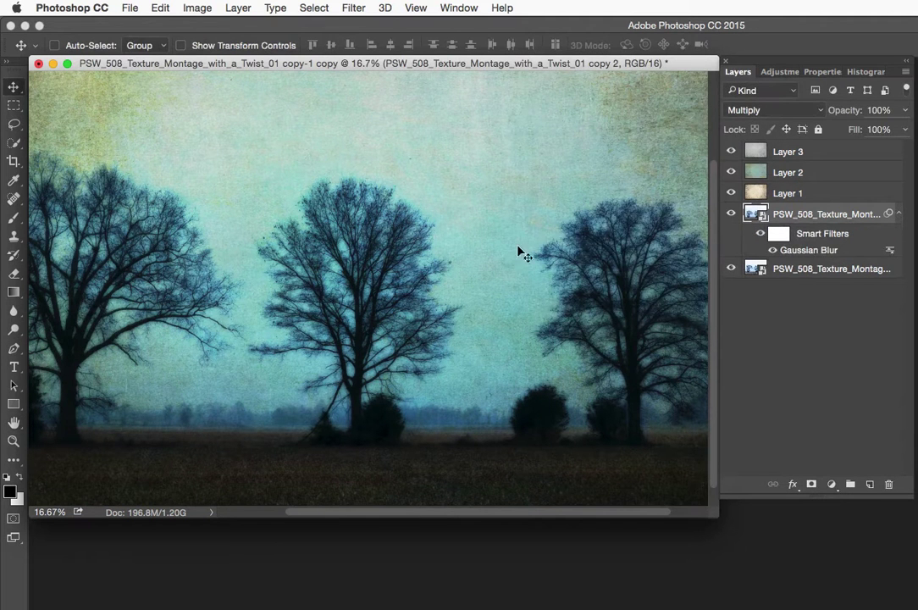
# Give the bottom photo smart object Camera Raw Shadows +100 and Whites +26.
pyautogui.keyDown('alt'); pyautogui.click(342, 238); pyautogui.keyUp('alt')
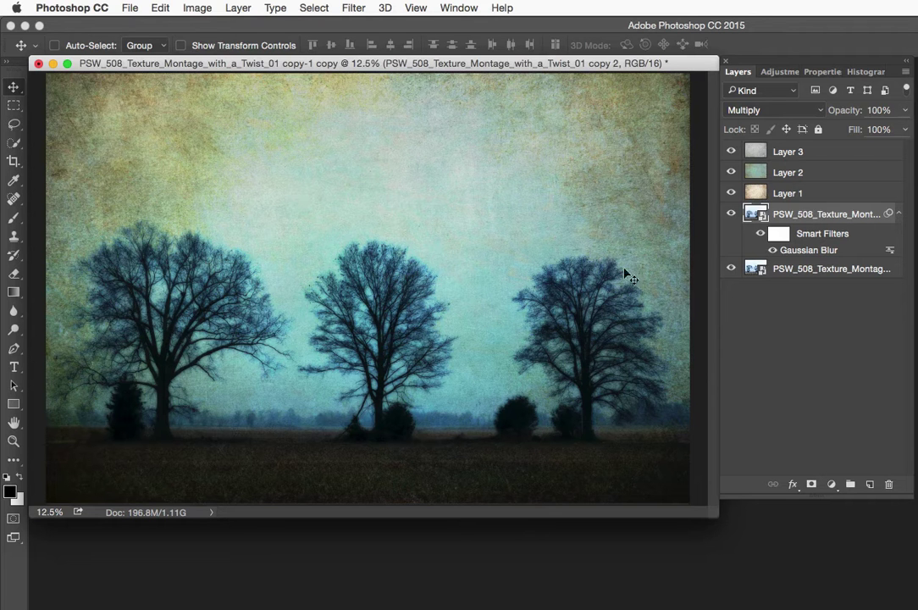
pyautogui.click(752, 269)
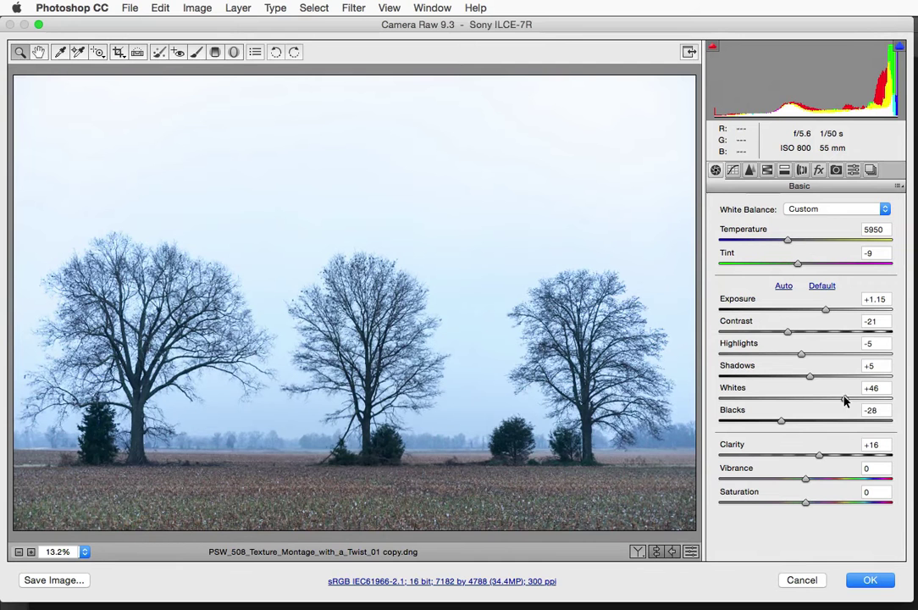
pyautogui.moveTo(843, 399); pyautogui.dragTo(895, 381)
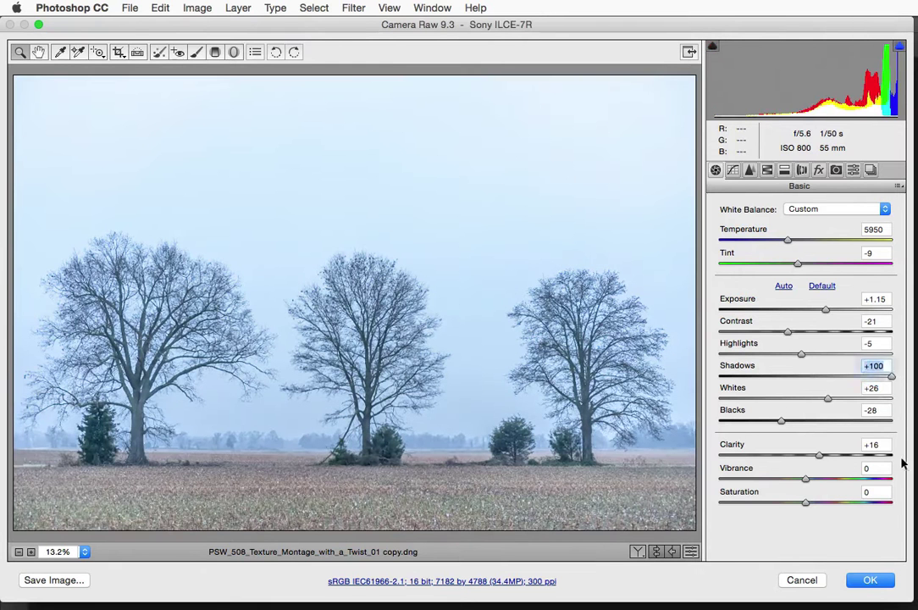
pyautogui.click(870, 579)
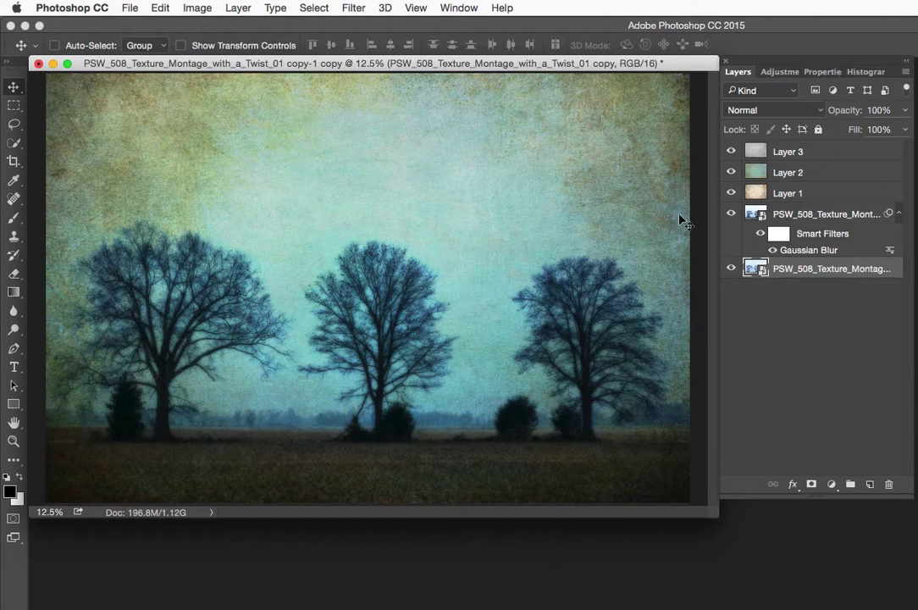
# Set the blurred copy's Camera Raw Shadows to +100 and apply.
pyautogui.doubleClick(756, 214)
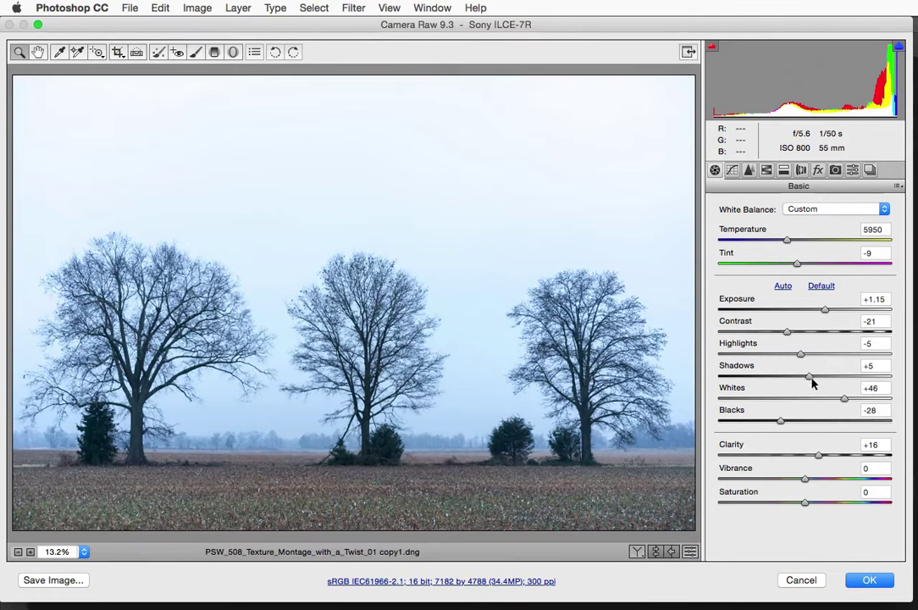
pyautogui.moveTo(809, 378); pyautogui.dragTo(895, 386)
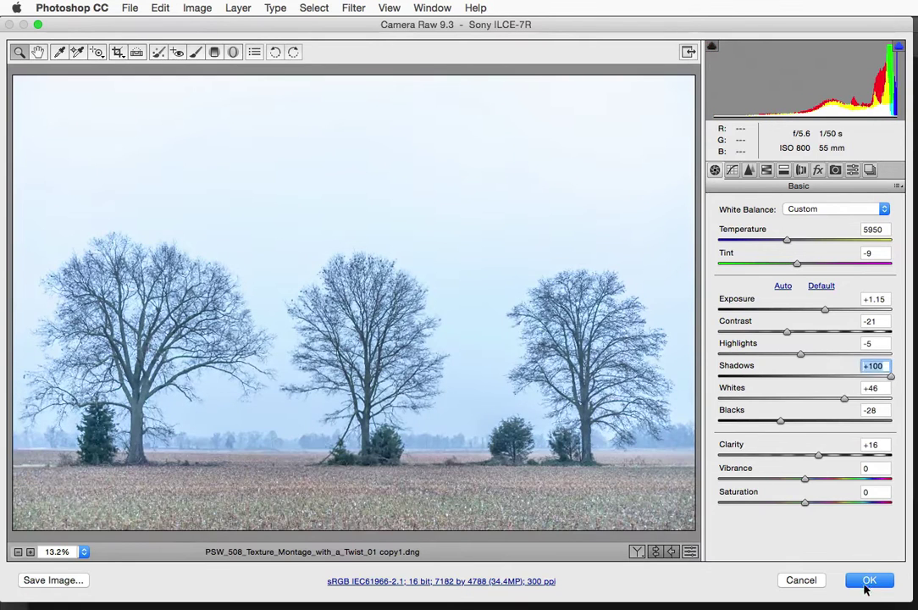
pyautogui.click(868, 580)
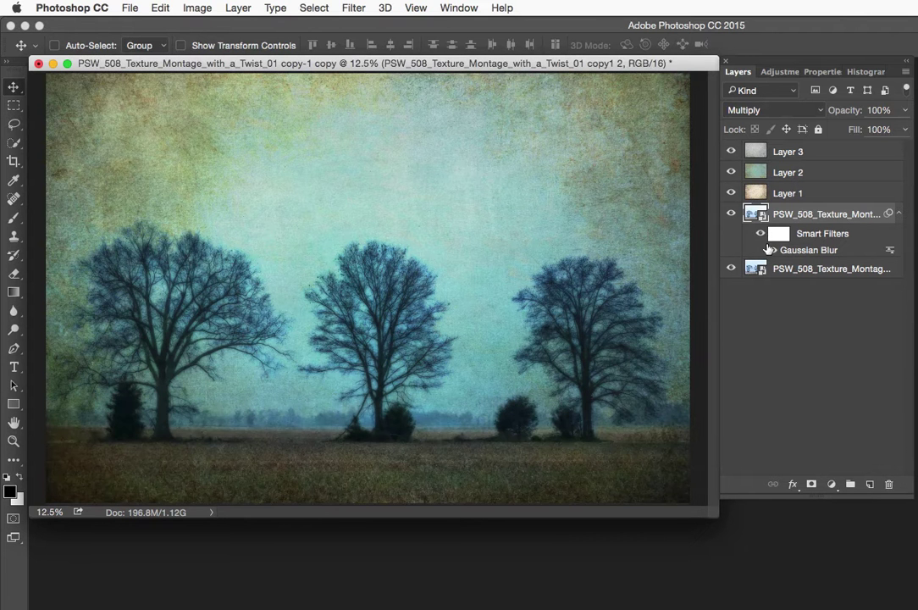
# Zoom into the middle treetop to check the result, then back out to the whole image.
pyautogui.keyDown('super'); pyautogui.click(400, 291); pyautogui.keyUp('super')
pyautogui.keyDown('super'); pyautogui.click(400, 292); pyautogui.keyUp('super')
pyautogui.keyDown('super'); pyautogui.click(400, 291); pyautogui.keyUp('super')
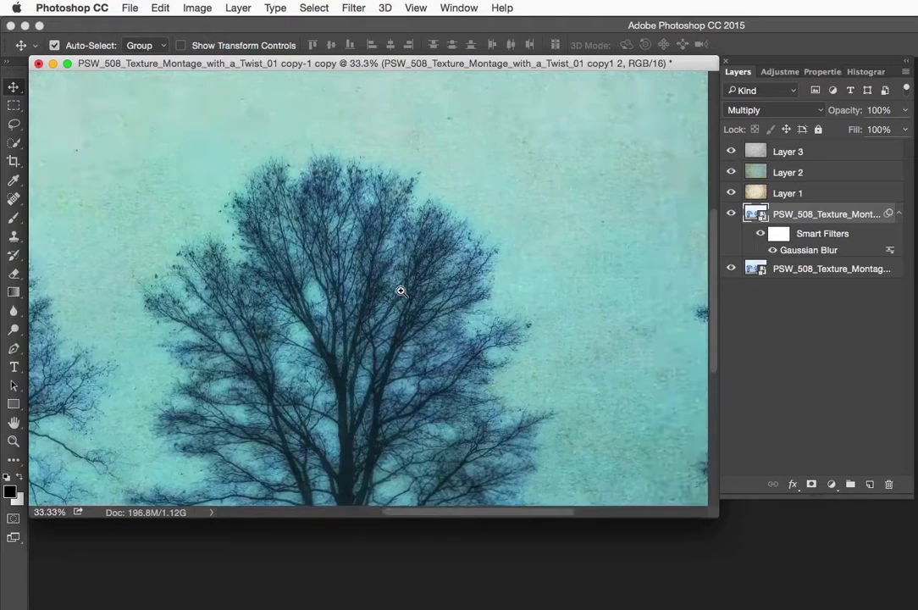
pyautogui.moveTo(400, 291); pyautogui.dragTo(438, 254)
pyautogui.keyDown('alt'); pyautogui.keyDown('super'); pyautogui.click(428, 259); pyautogui.keyUp('super'); pyautogui.keyUp('alt')
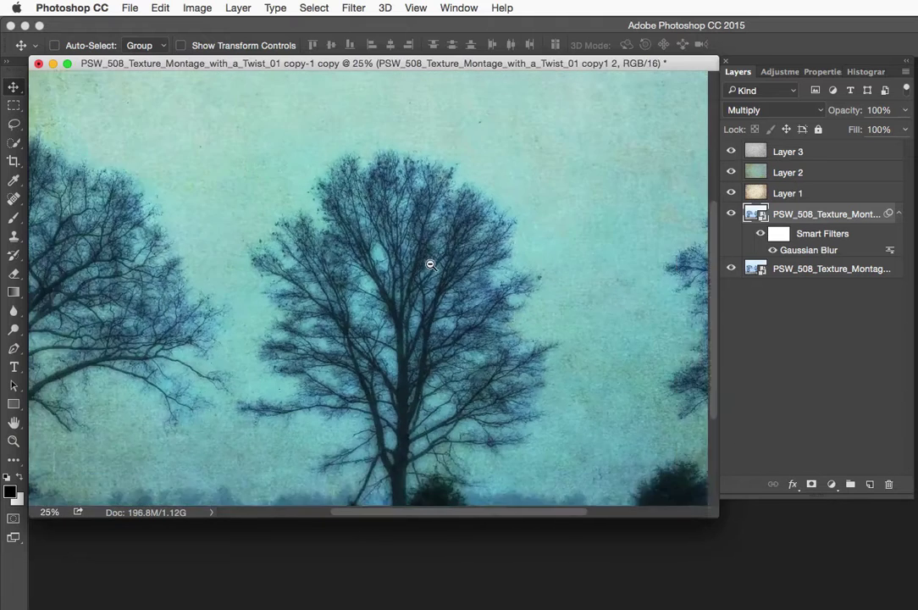
pyautogui.keyDown('alt'); pyautogui.keyDown('super'); pyautogui.click(428, 262); pyautogui.keyUp('super'); pyautogui.keyUp('alt')
pyautogui.keyDown('alt'); pyautogui.keyDown('super'); pyautogui.click(430, 267); pyautogui.keyUp('super'); pyautogui.keyUp('alt')
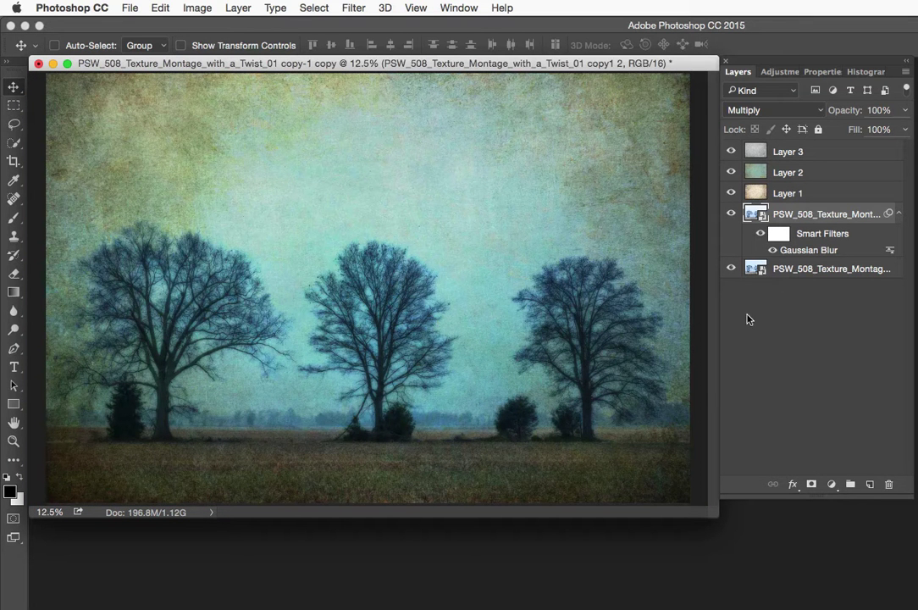
# Lower the bottom photo's Camera Raw Temperature from 5950 to 5100 and apply.
pyautogui.doubleClick(752, 269)
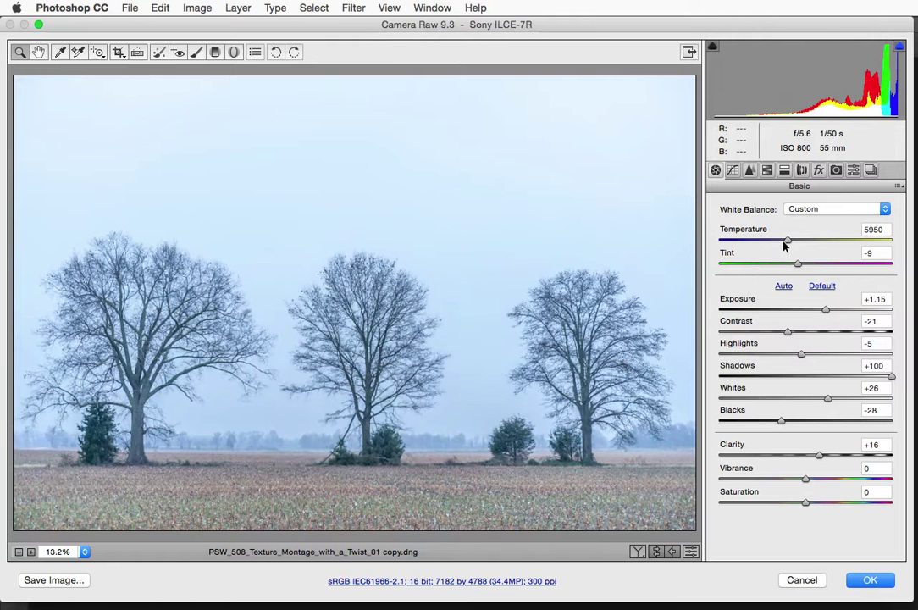
pyautogui.moveTo(786, 243); pyautogui.dragTo(771, 242)
pyautogui.click(870, 580)
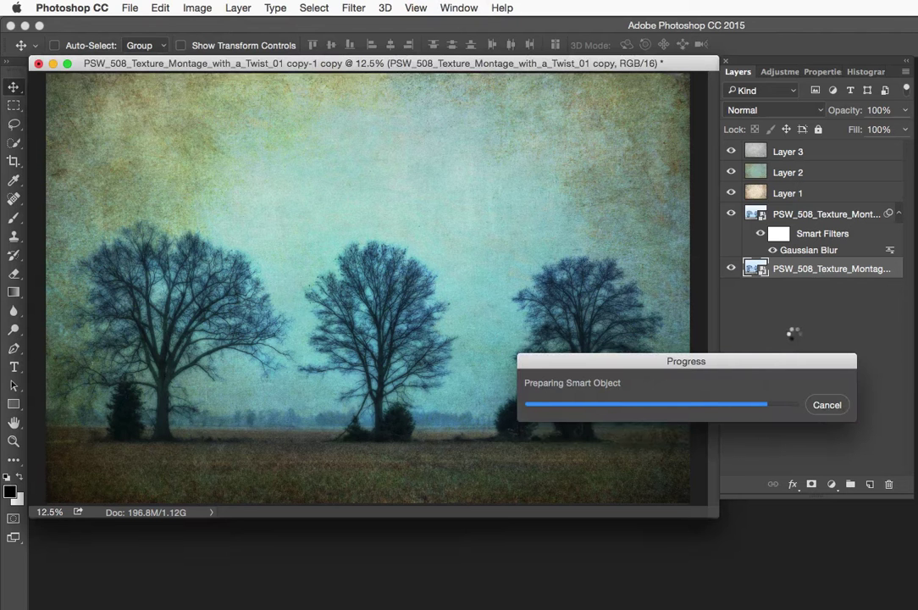
pyautogui.press('super')
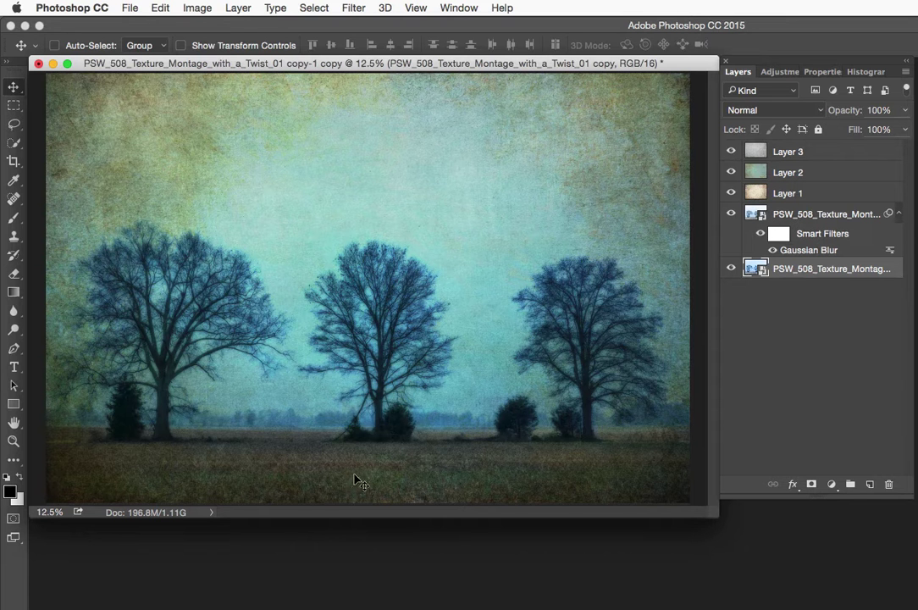
# Add a Levels adjustment layer above Layer 3 with the white input lowered to 231.
pyautogui.click(757, 150)
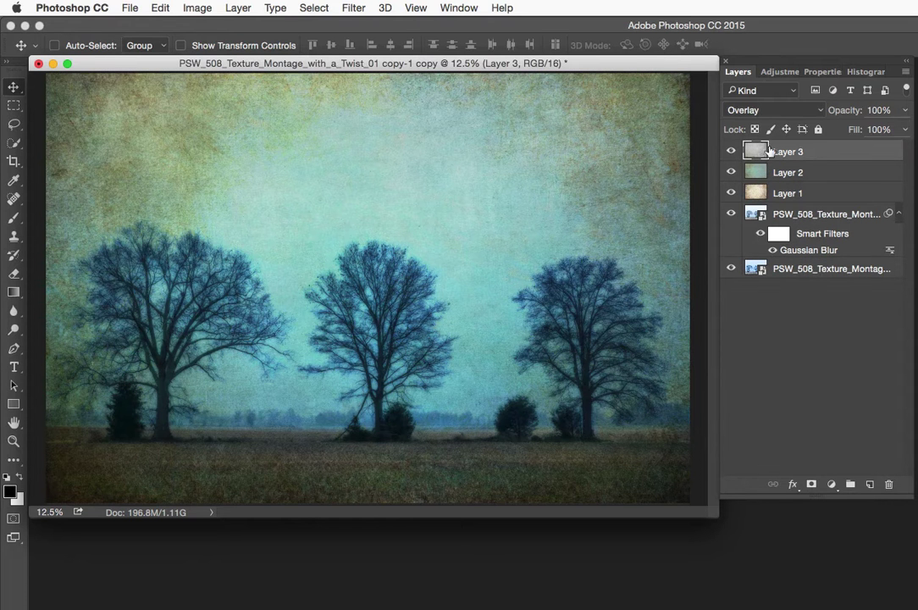
pyautogui.click(773, 72)
pyautogui.click(458, 7)
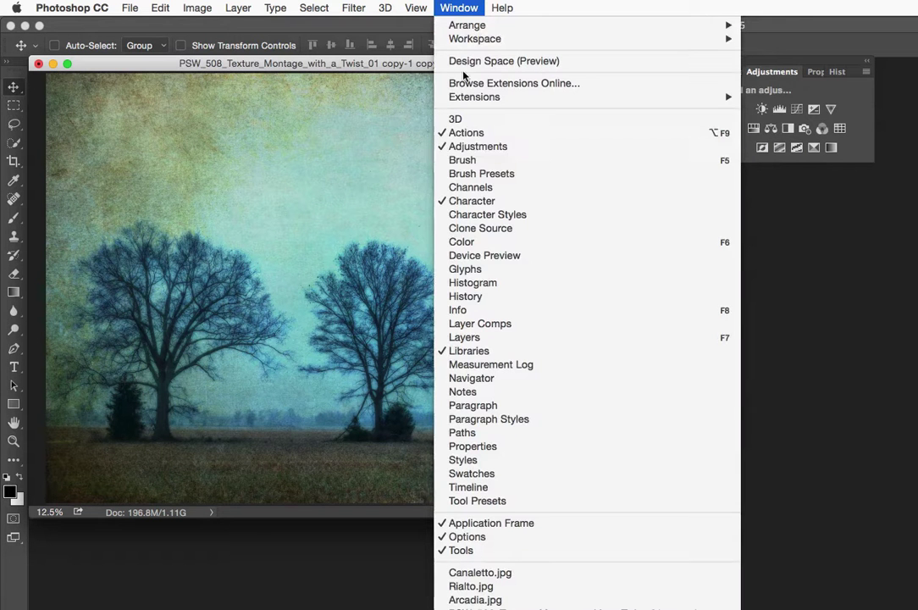
pyautogui.click(453, 7)
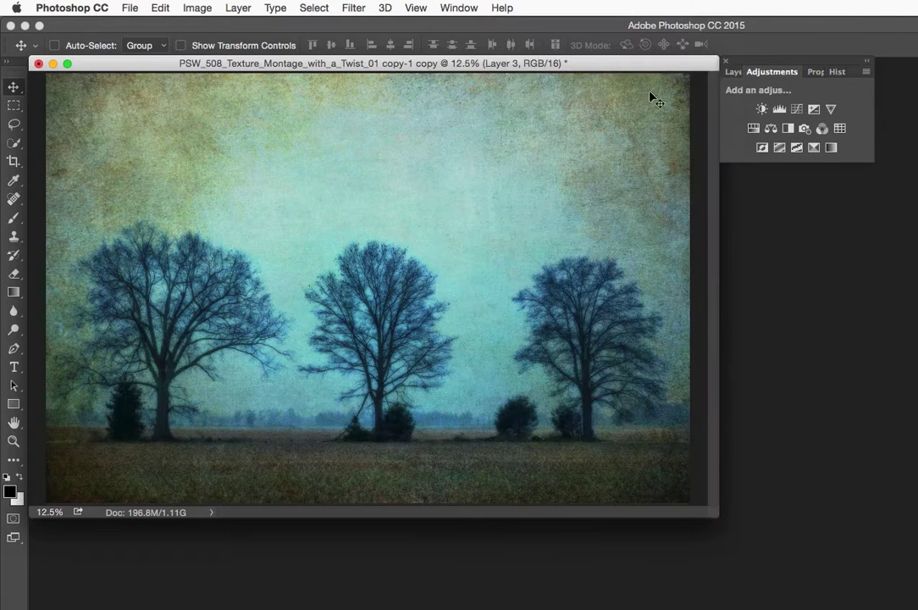
pyautogui.click(778, 111)
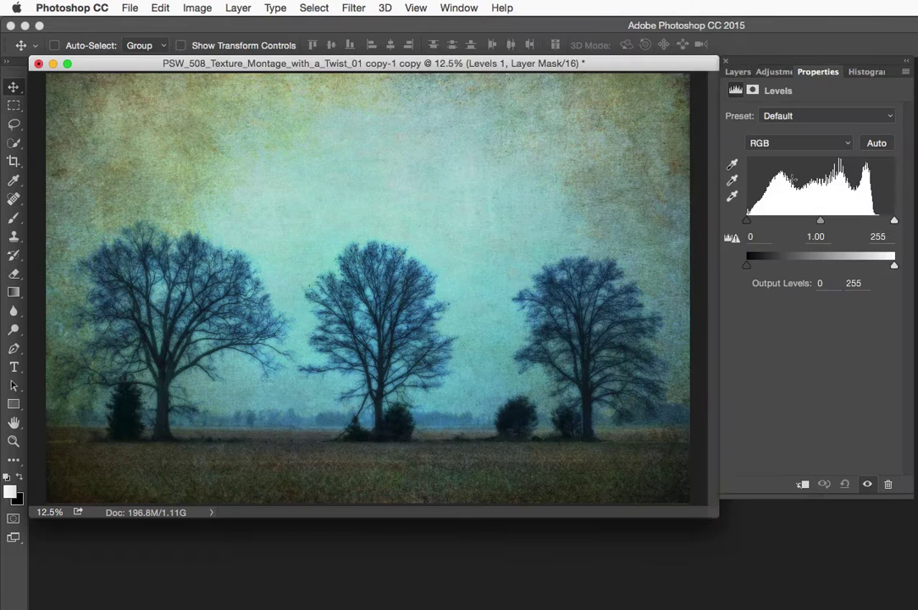
pyautogui.moveTo(893, 221)
pyautogui.mouseDown()
pyautogui.moveTo(864, 222)
pyautogui.moveTo(881, 224)
pyautogui.mouseUp()
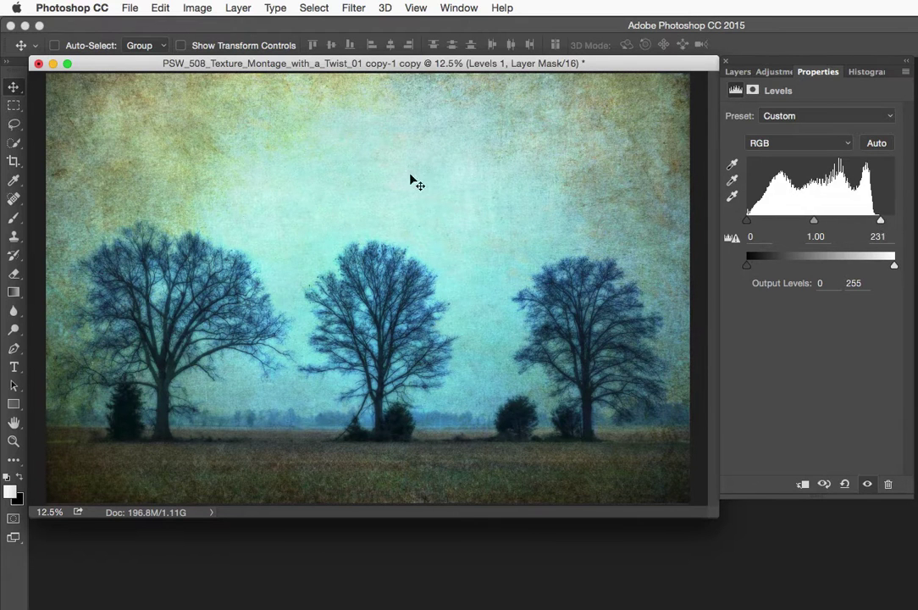
pyautogui.click(736, 73)
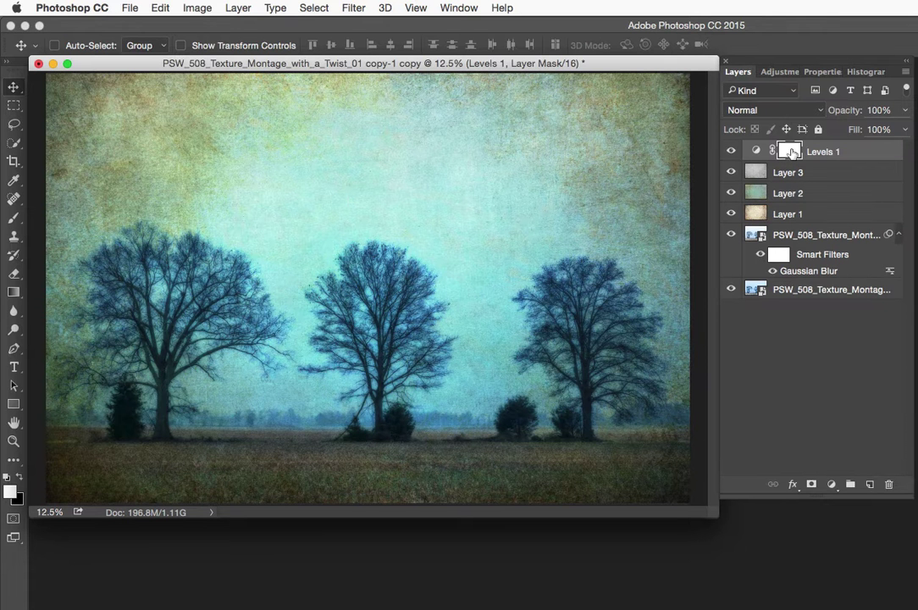
# Paint a large soft black spot on the Levels 1 mask over the sky around the middle tree.
pyautogui.click(14, 220)
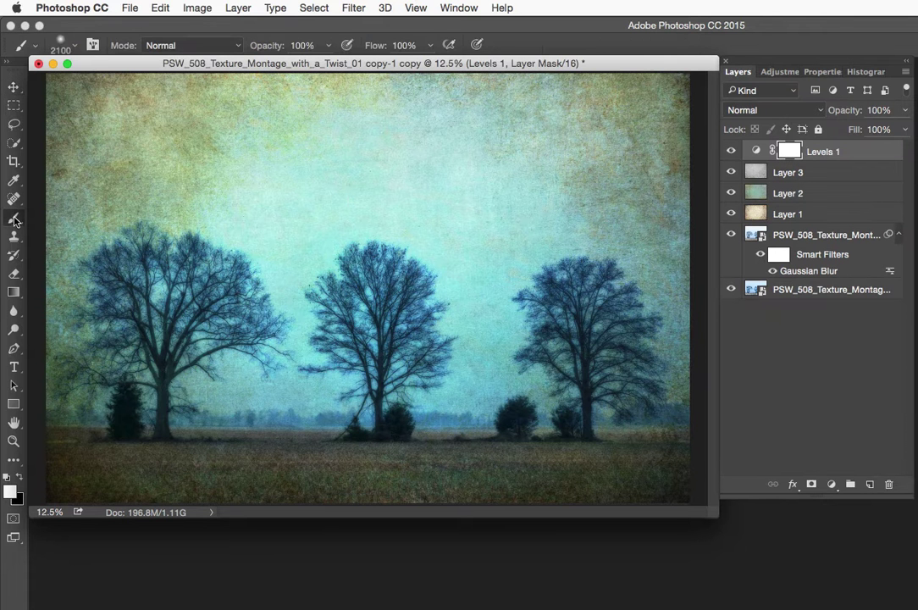
pyautogui.click(77, 48)
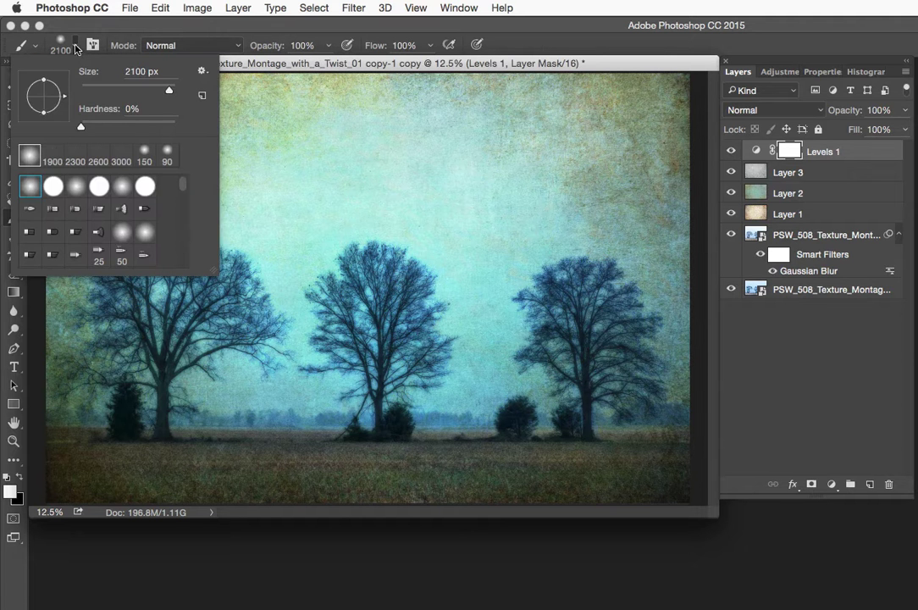
pyautogui.click(76, 50)
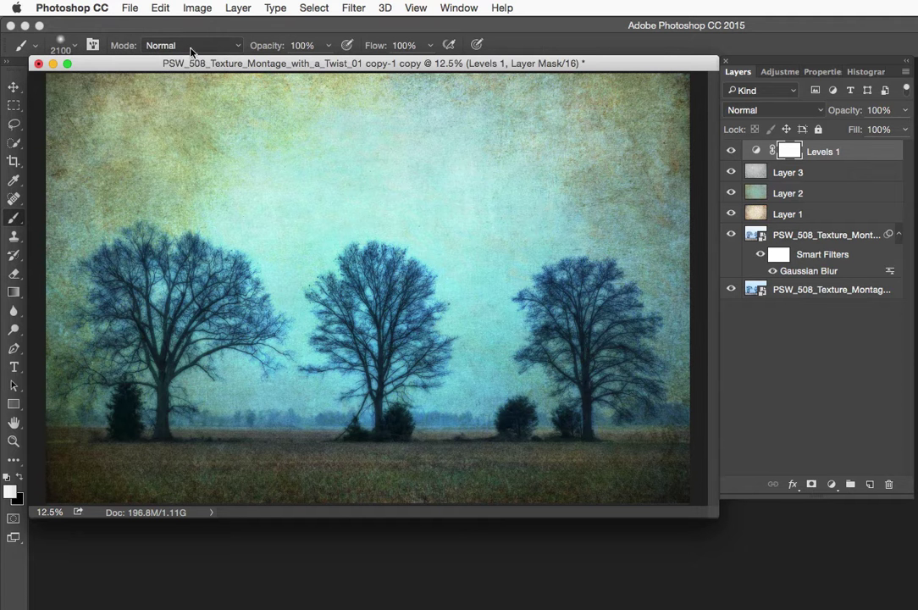
pyautogui.click(20, 479)
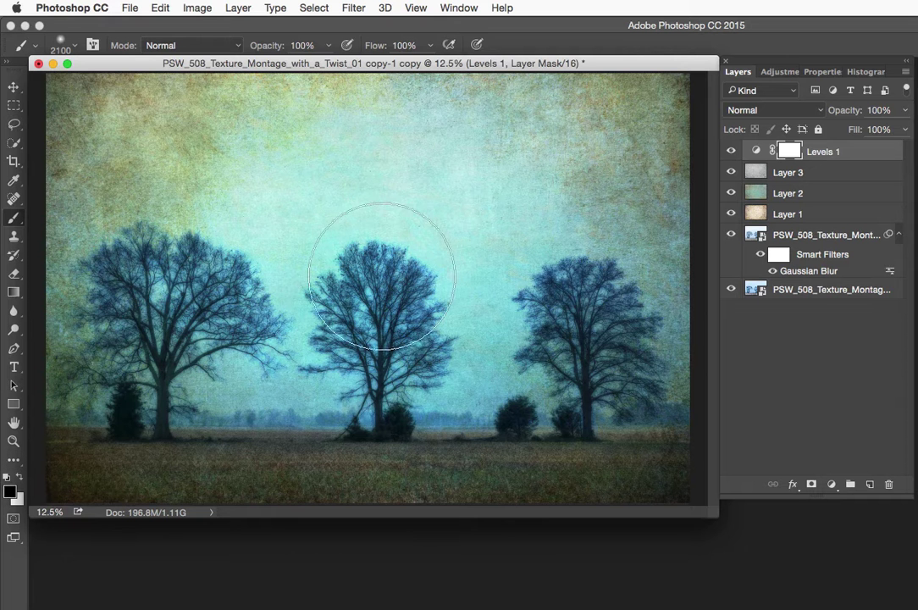
pyautogui.press(']')
pyautogui.press(']')
pyautogui.press(']')
pyautogui.press(']')
pyautogui.press(']')
pyautogui.press(']')
pyautogui.press(']')
pyautogui.press(']')
pyautogui.press(']')
pyautogui.press(']')
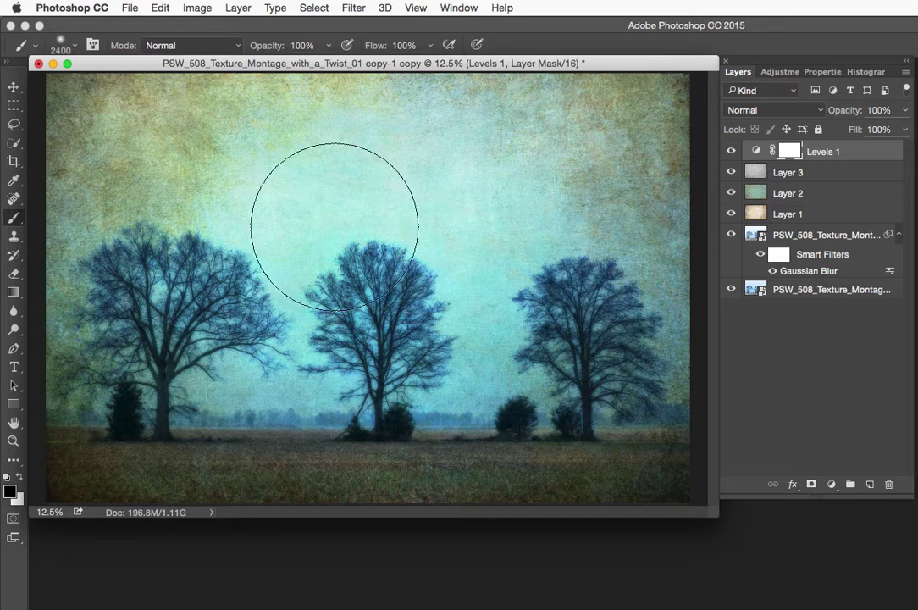
pyautogui.press(']')
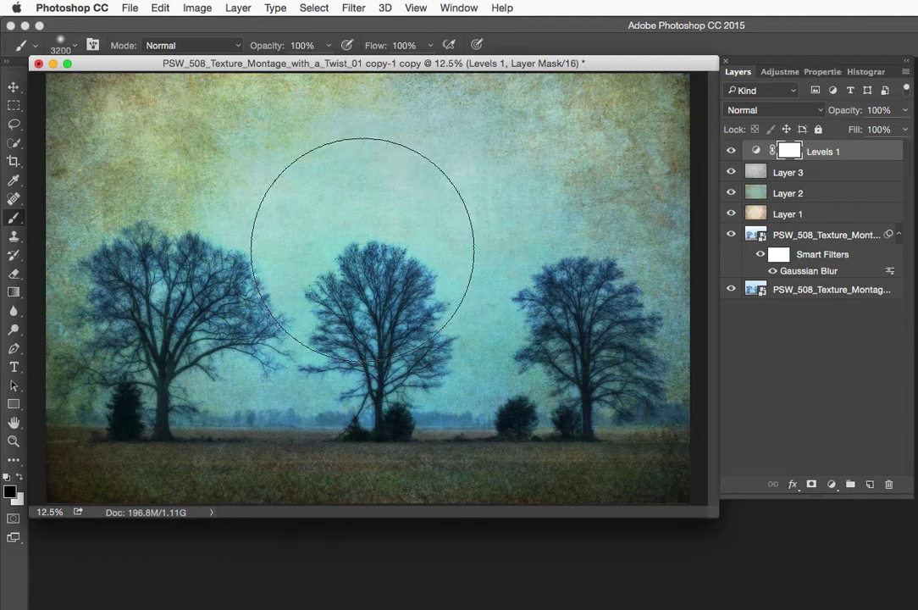
pyautogui.click(398, 259)
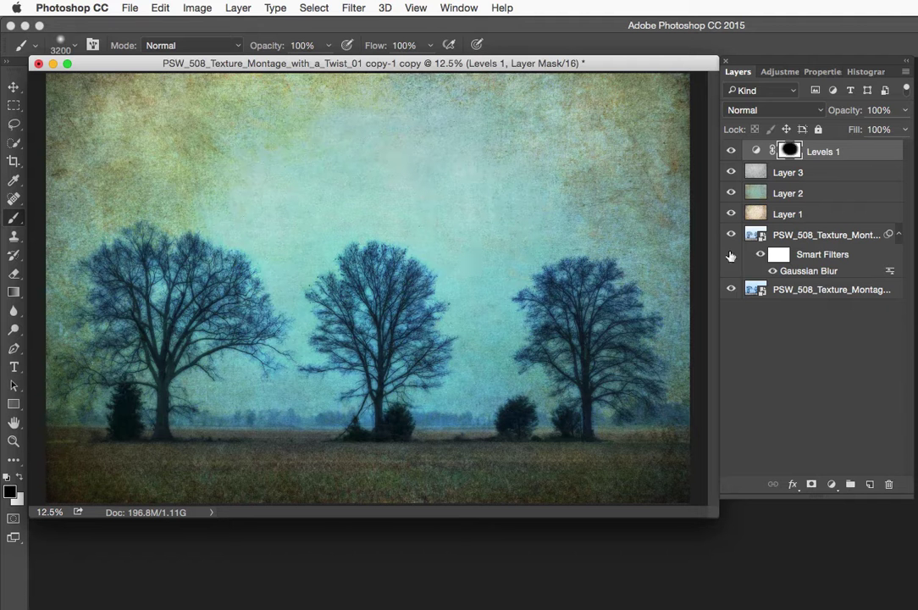
pyautogui.click(758, 235)
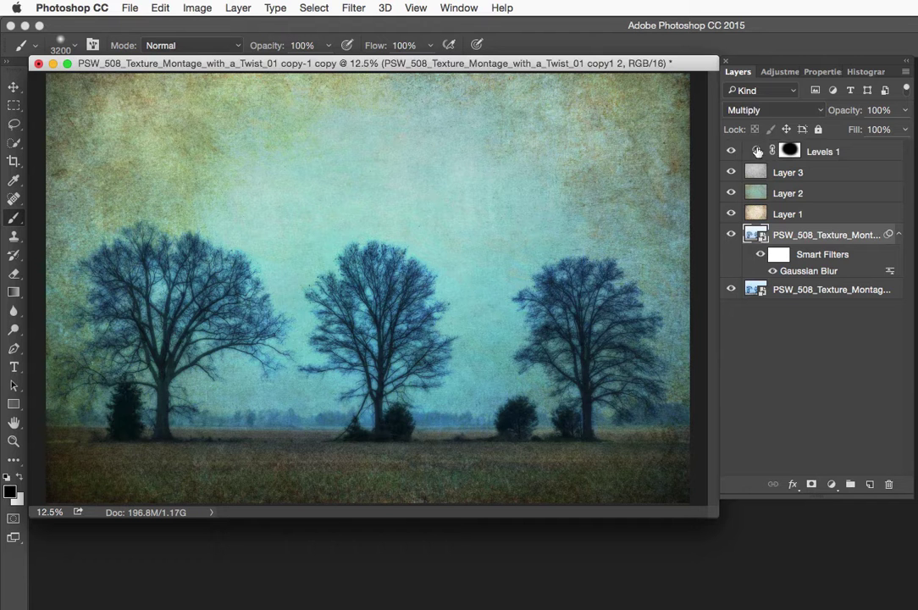
# Add a Hue/Saturation adjustment above Levels 1 with Saturation set to +15.
pyautogui.click(758, 157)
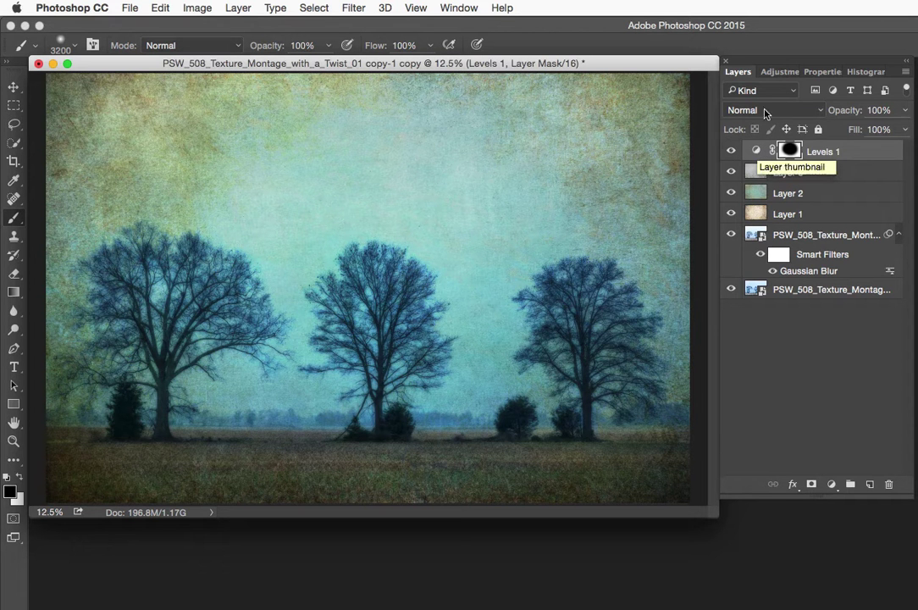
pyautogui.click(770, 73)
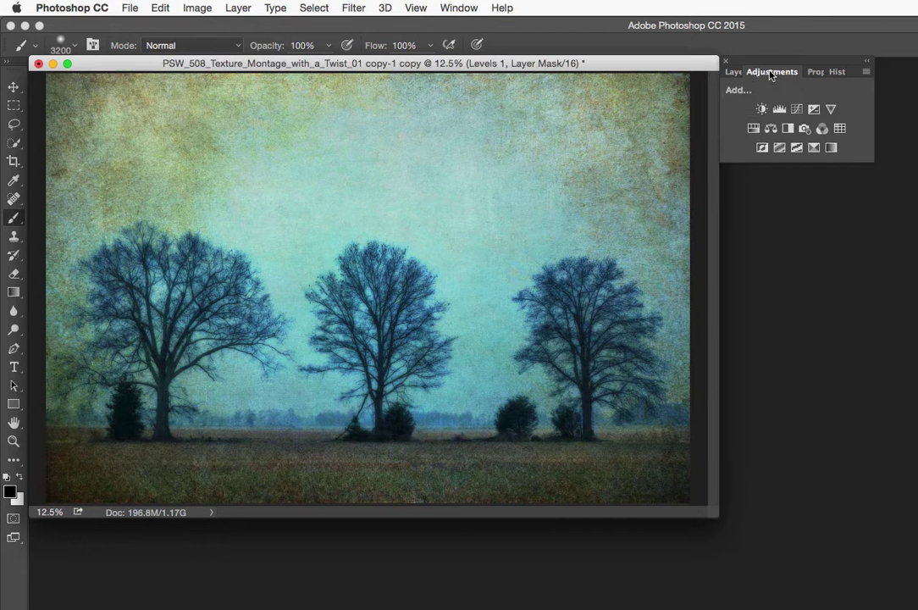
pyautogui.click(754, 130)
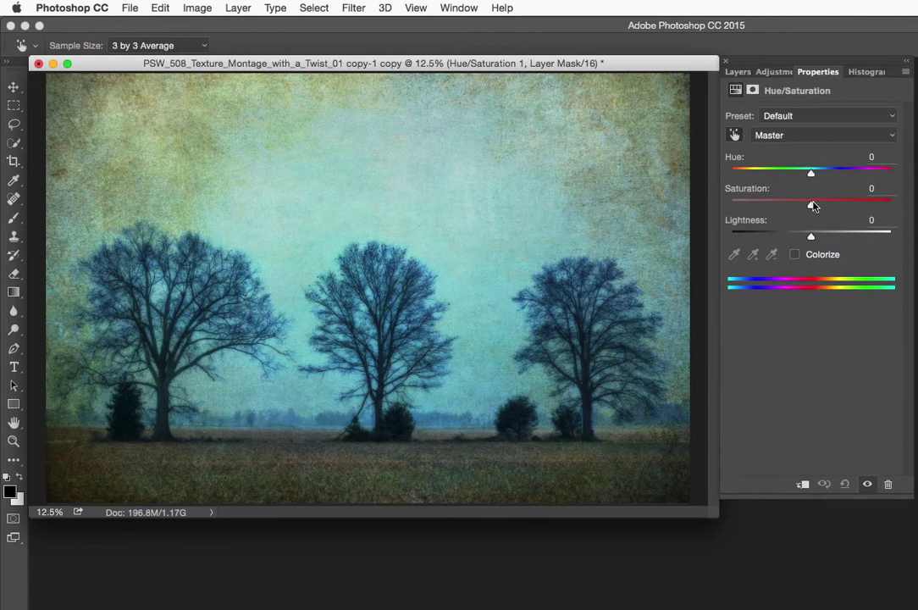
pyautogui.moveTo(812, 207); pyautogui.dragTo(748, 206)
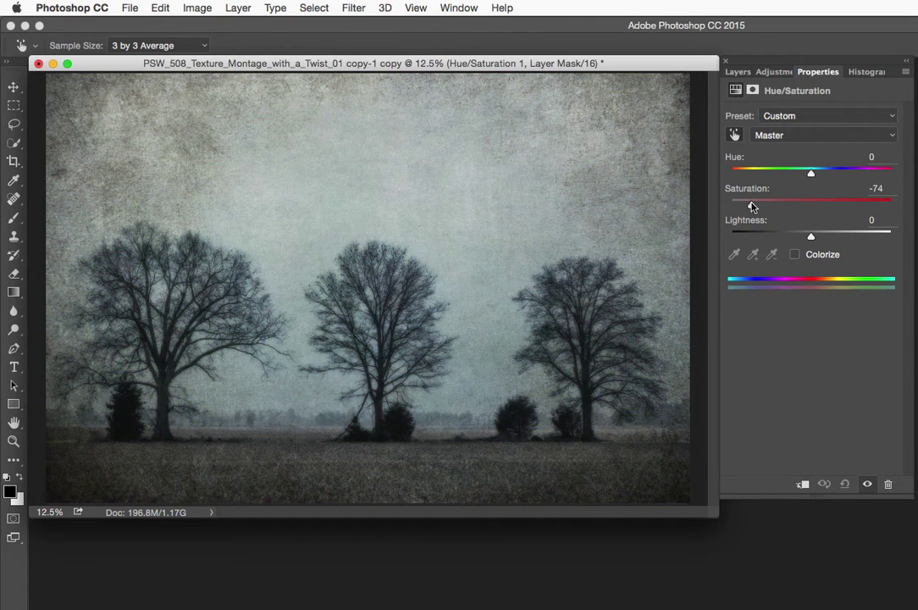
pyautogui.moveTo(752, 206); pyautogui.dragTo(809, 215)
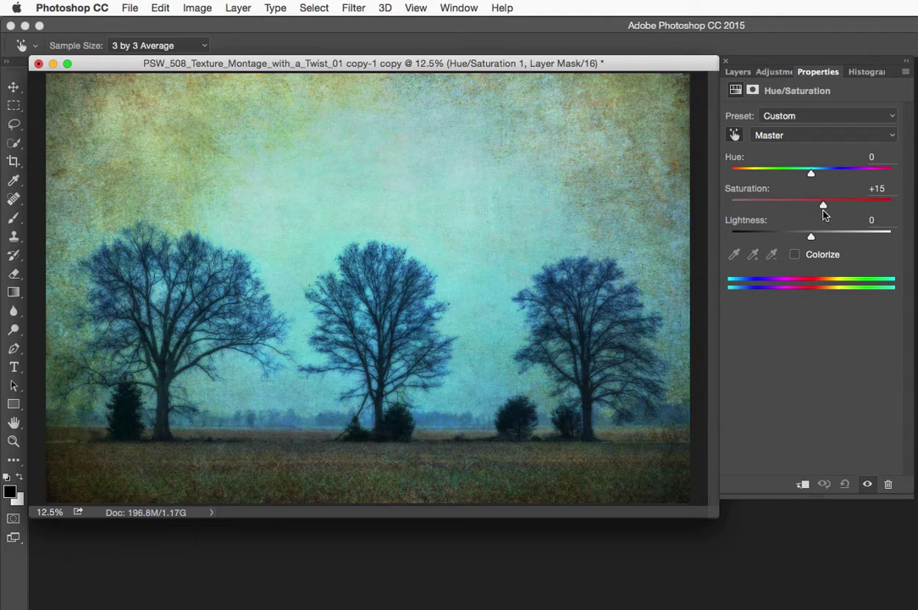
pyautogui.click(737, 72)
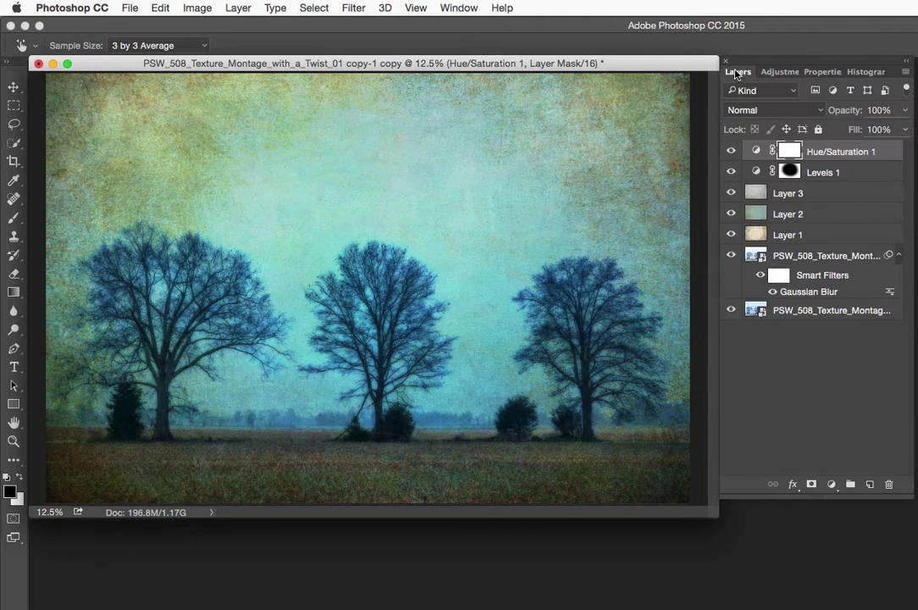
# Zoom in on the middle tree's crown to check the colour, then fit the image back on screen.
pyautogui.keyDown('super'); pyautogui.click(314, 205); pyautogui.keyUp('super')
pyautogui.keyDown('super'); pyautogui.click(388, 199); pyautogui.keyUp('super')
pyautogui.keyDown('super'); pyautogui.click(392, 197); pyautogui.keyUp('super')
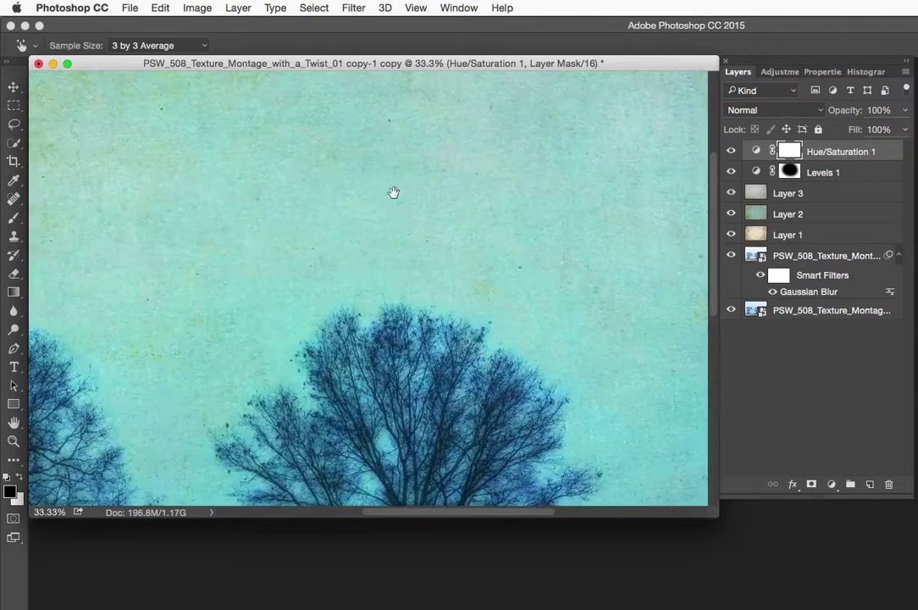
pyautogui.moveTo(394, 192); pyautogui.dragTo(435, 318)
pyautogui.press('super+0')
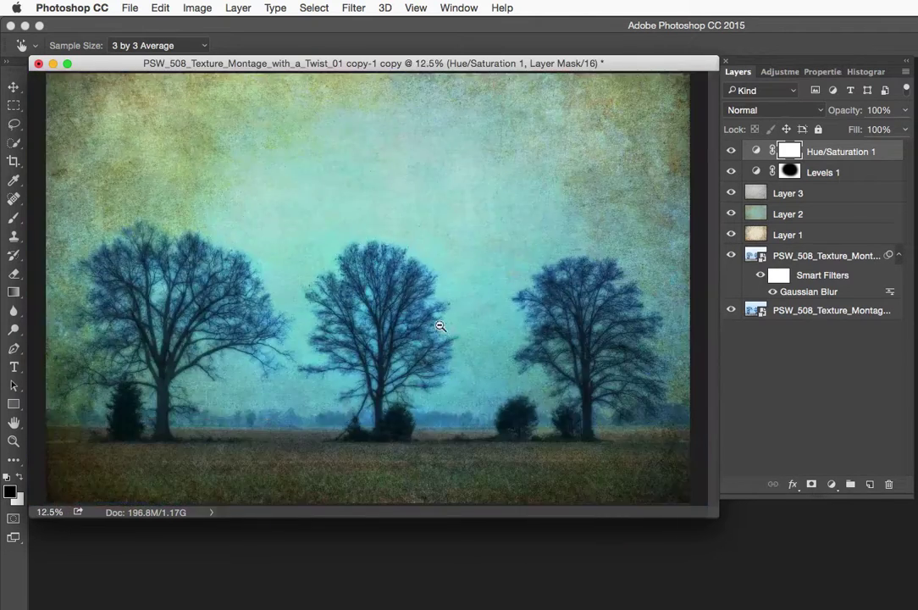
# In Camera Raw, lower the bottom photo's Whites and raise its Contrast to +4.
pyautogui.press('b')
pyautogui.hotkey('alt', 'shift', '[')
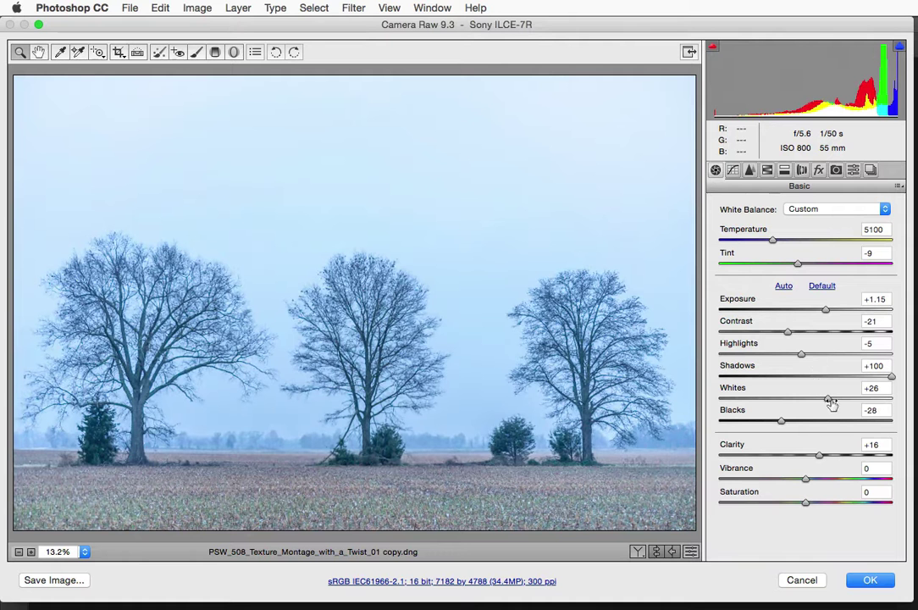
pyautogui.moveTo(826, 404); pyautogui.dragTo(796, 403)
pyautogui.moveTo(788, 331); pyautogui.dragTo(808, 332)
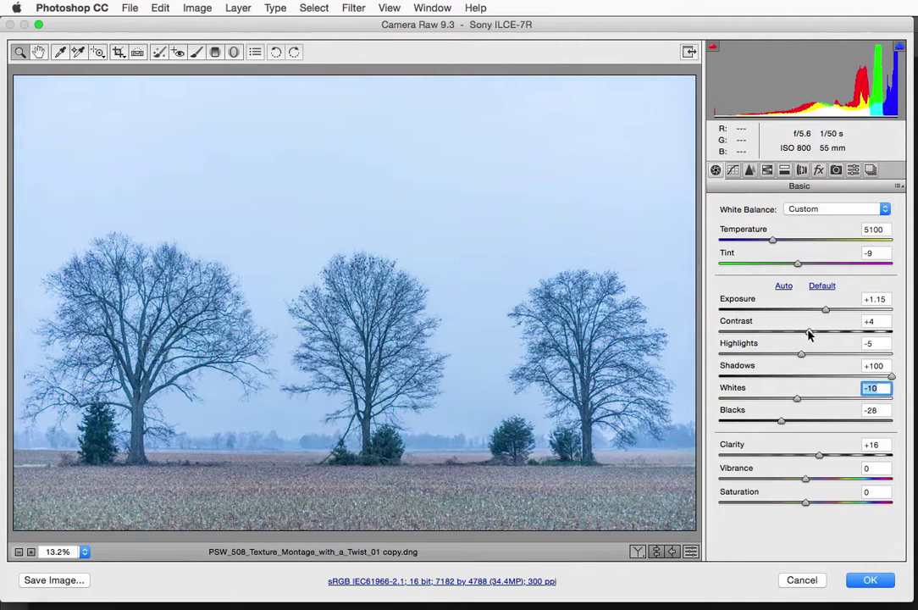
pyautogui.click(881, 580)
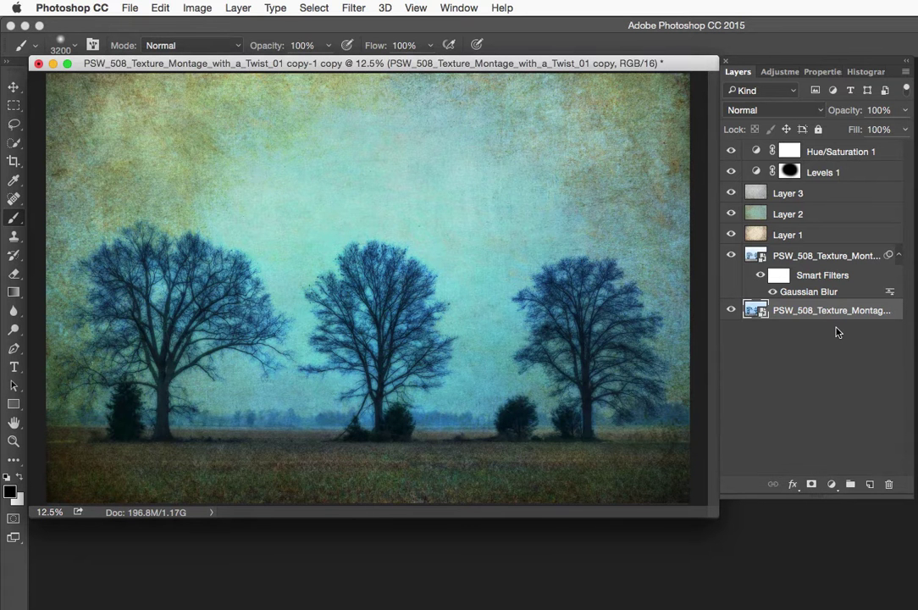
# Reopen the bottom photo's Camera Raw settings and increase Clarity for crisper branches.
pyautogui.doubleClick(755, 255)
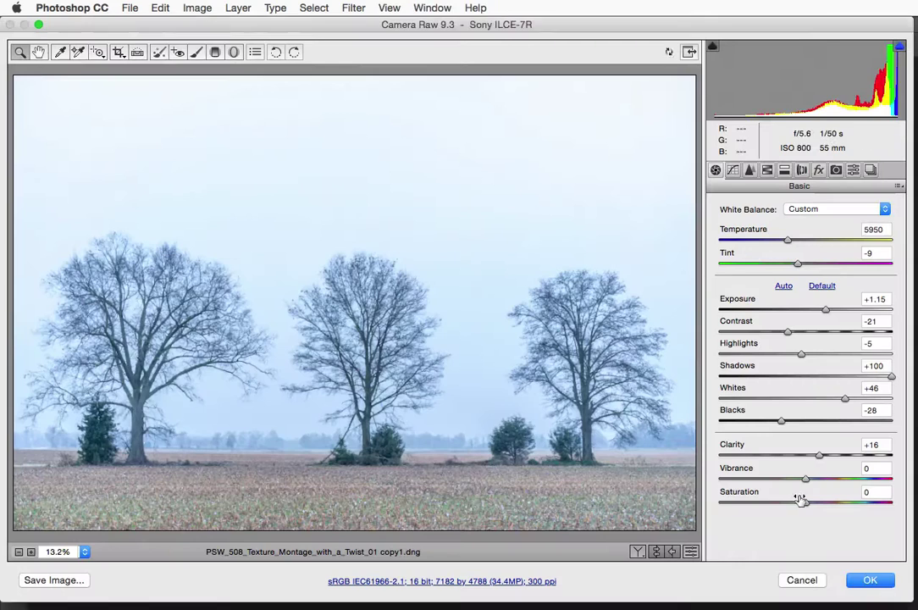
pyautogui.click(801, 580)
pyautogui.hotkey('alt', '[')
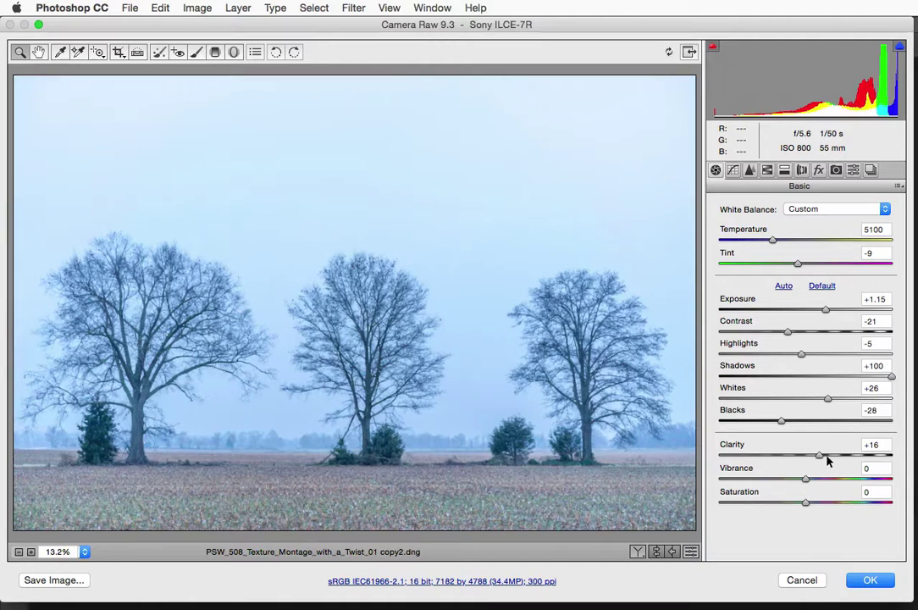
pyautogui.moveTo(819, 458); pyautogui.dragTo(851, 458)
pyautogui.click(869, 579)
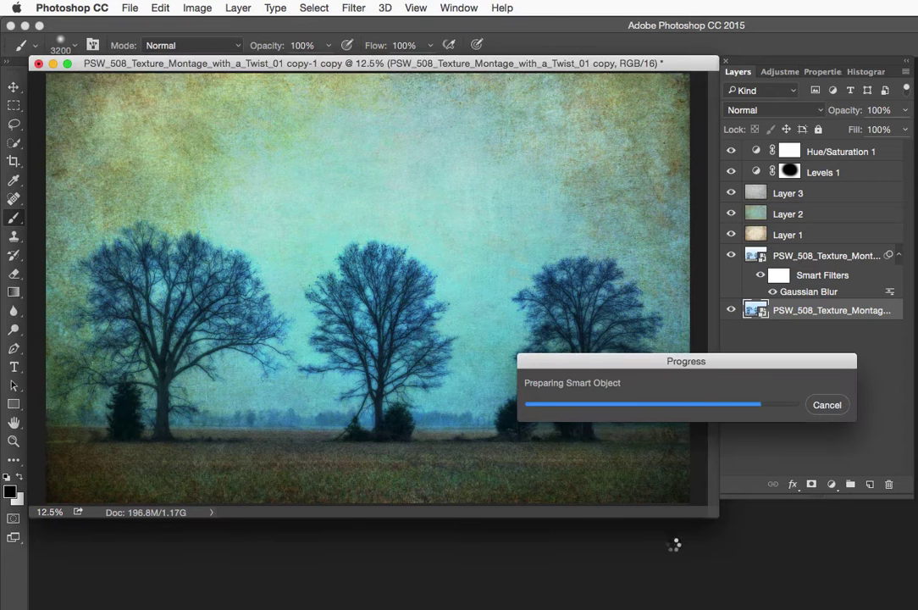
pyautogui.keyDown('super'); pyautogui.click(389, 339); pyautogui.keyUp('super')
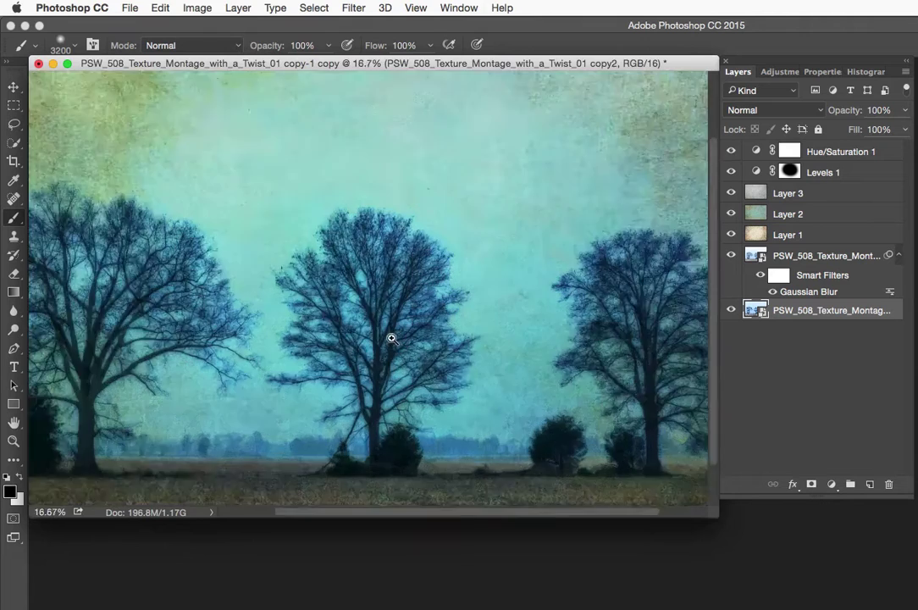
pyautogui.keyDown('super'); pyautogui.click(391, 339); pyautogui.keyUp('super')
pyautogui.keyDown('super'); pyautogui.click(389, 334); pyautogui.keyUp('super')
pyautogui.keyDown('super'); pyautogui.click(420, 321); pyautogui.keyUp('super')
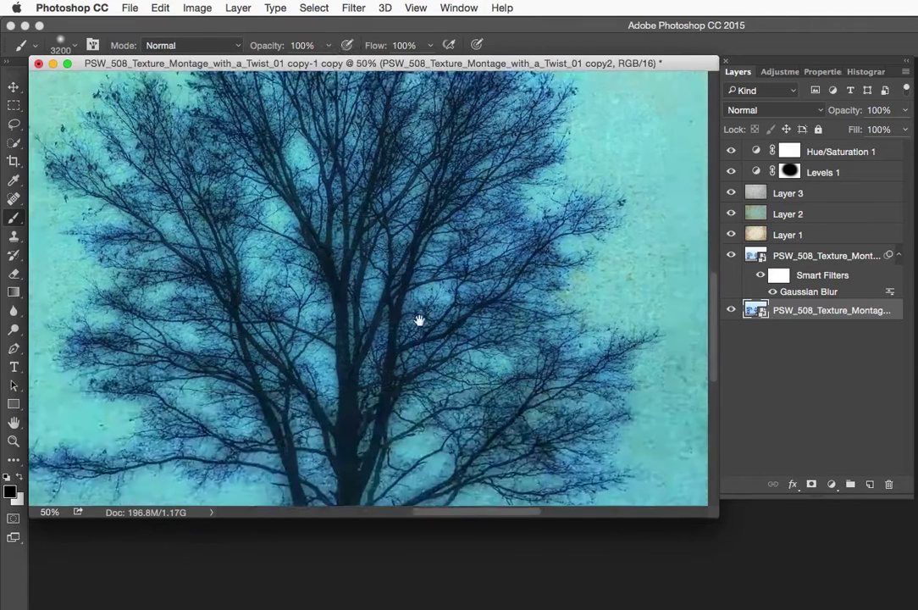
pyautogui.moveTo(420, 322); pyautogui.dragTo(448, 421)
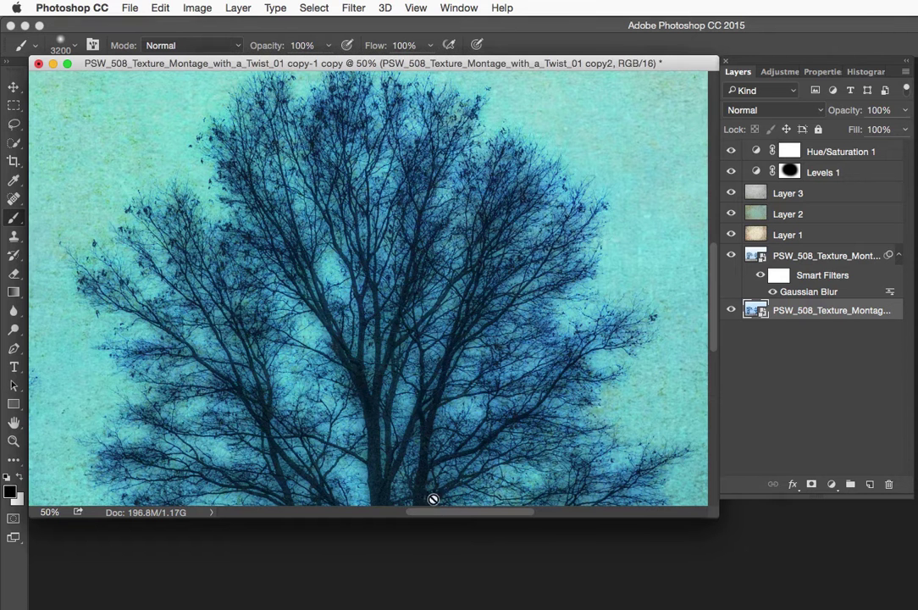
pyautogui.keyDown('alt'); pyautogui.keyDown('super'); pyautogui.click(431, 354); pyautogui.keyUp('super'); pyautogui.keyUp('alt')
pyautogui.keyDown('alt'); pyautogui.keyDown('super'); pyautogui.click(430, 357); pyautogui.keyUp('super'); pyautogui.keyUp('alt')
pyautogui.keyDown('alt'); pyautogui.keyDown('super'); pyautogui.click(430, 360); pyautogui.keyUp('super'); pyautogui.keyUp('alt')
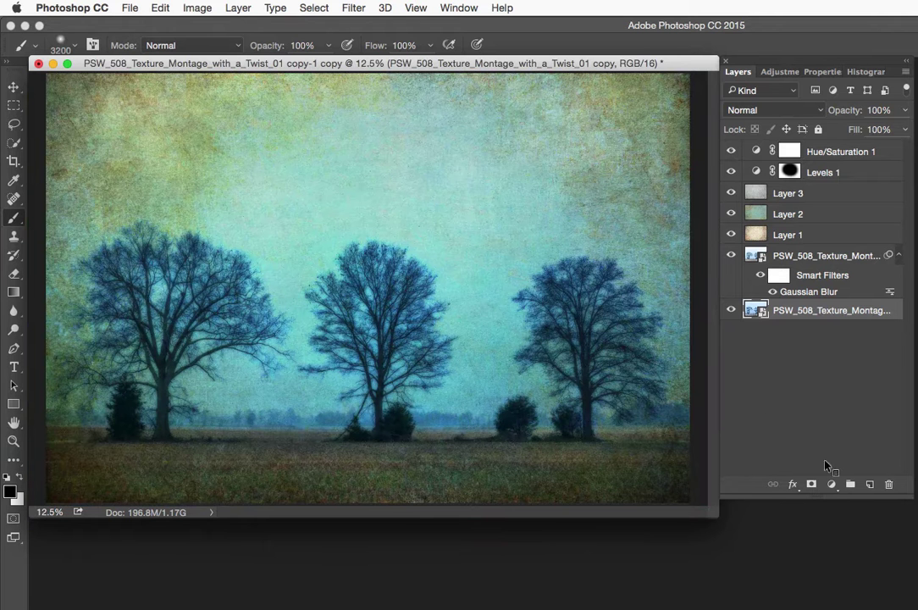
pyautogui.click(460, 8)
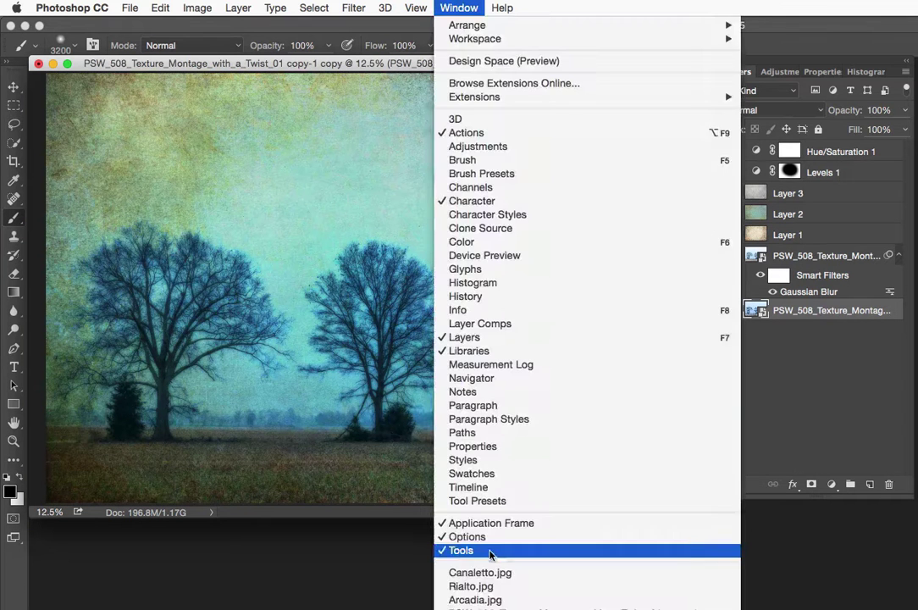
pyautogui.click(508, 606)
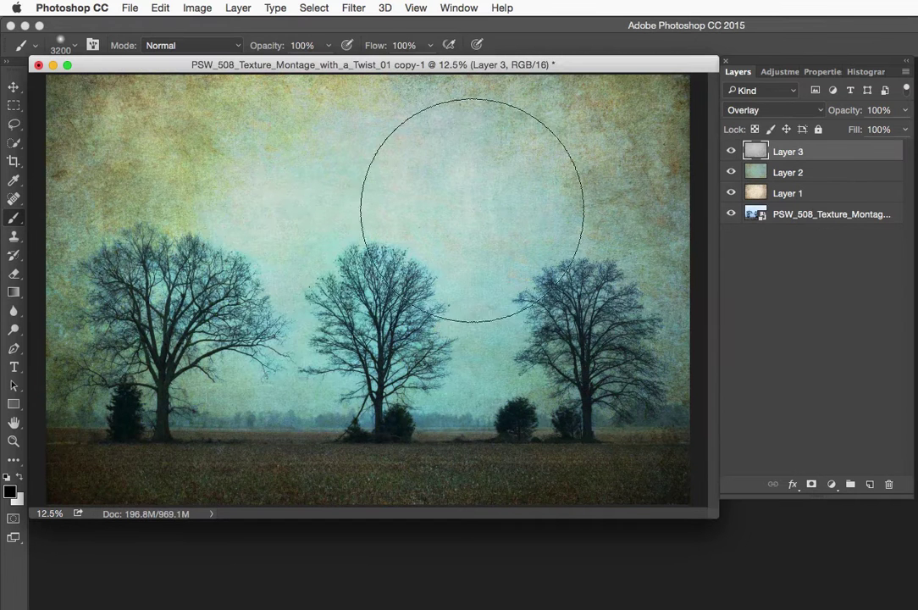
pyautogui.moveTo(352, 67); pyautogui.dragTo(354, 65)
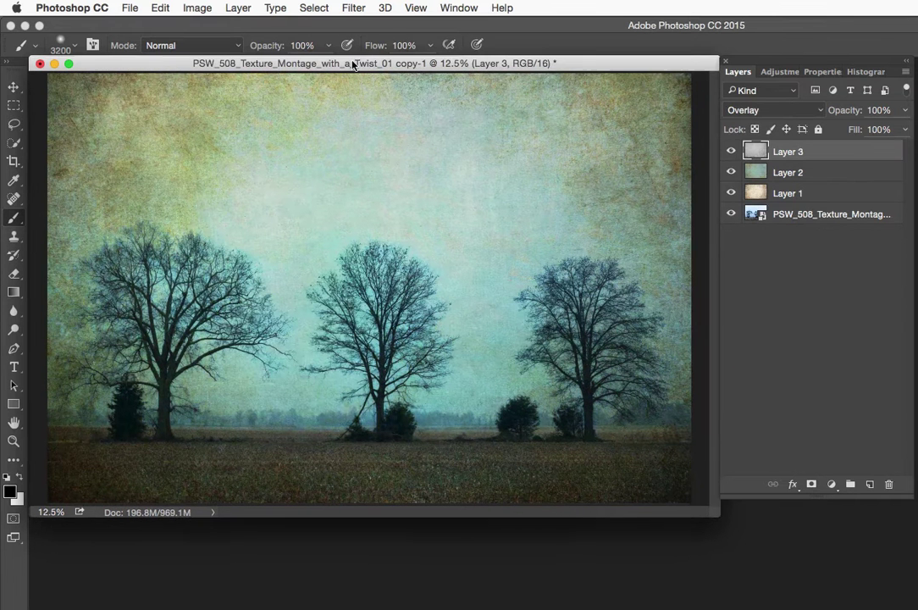
pyautogui.click(756, 172)
pyautogui.click(756, 193)
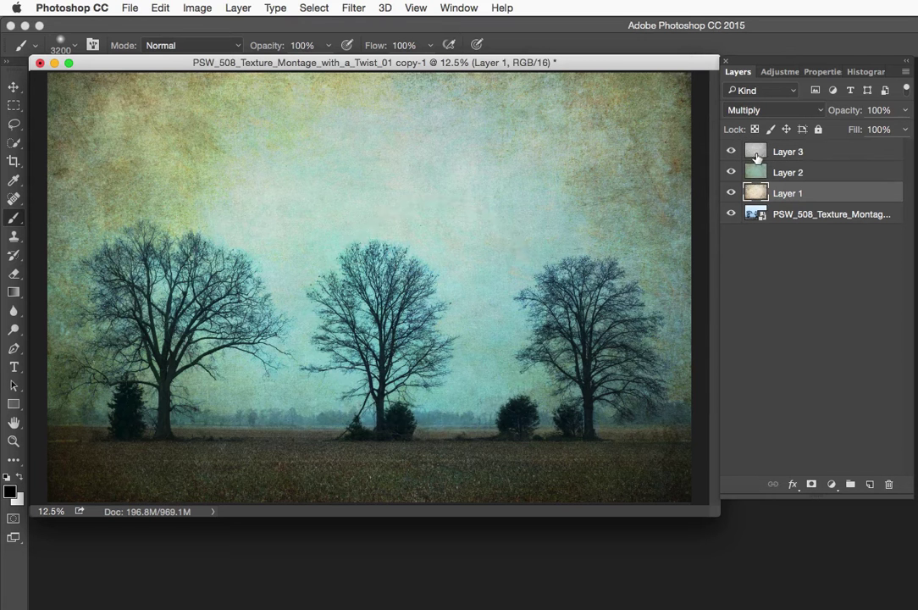
pyautogui.click(755, 152)
pyautogui.click(458, 8)
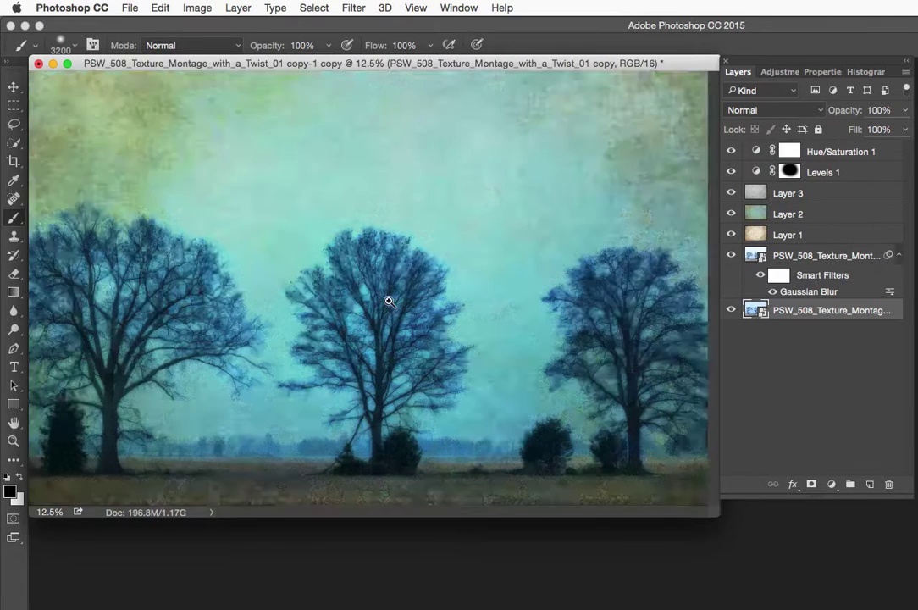
pyautogui.keyDown('super'); pyautogui.click(387, 302); pyautogui.keyUp('super')
pyautogui.keyDown('super'); pyautogui.click(387, 301); pyautogui.keyUp('super')
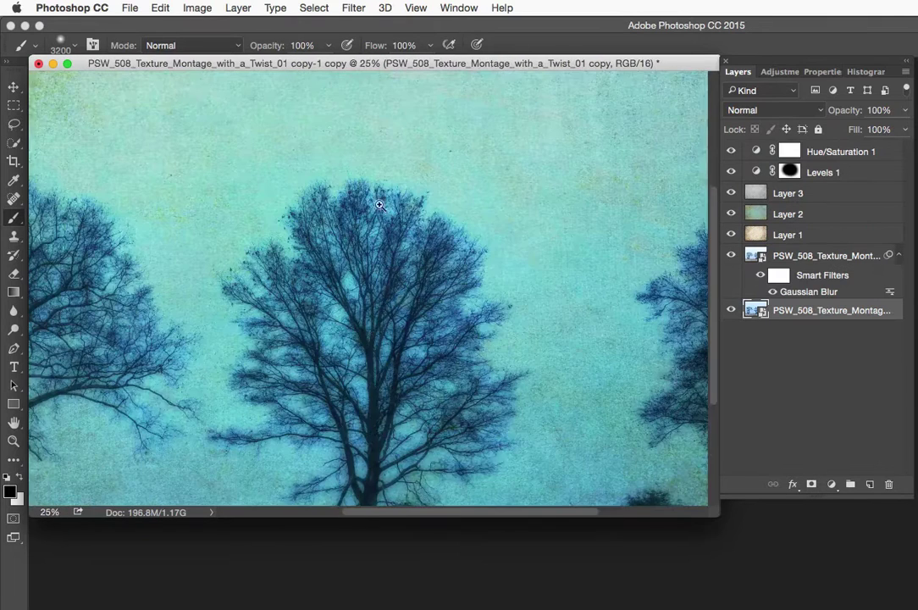
pyautogui.keyDown('super'); pyautogui.click(419, 289); pyautogui.keyUp('super')
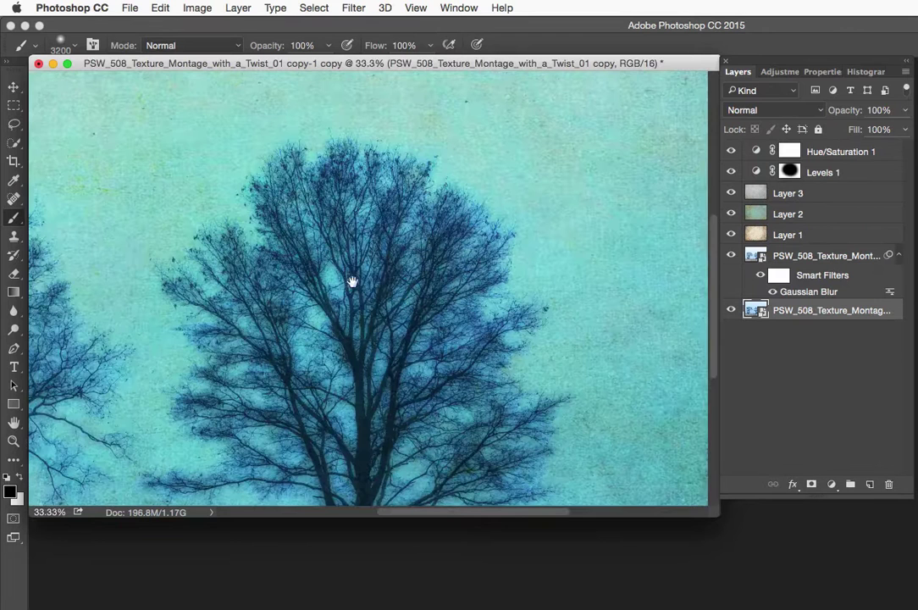
pyautogui.keyDown('alt'); pyautogui.keyDown('super'); pyautogui.click(360, 292); pyautogui.keyUp('super'); pyautogui.keyUp('alt')
pyautogui.keyDown('alt'); pyautogui.keyDown('super'); pyautogui.click(365, 300); pyautogui.keyUp('super'); pyautogui.keyUp('alt')
pyautogui.keyDown('alt'); pyautogui.keyDown('super'); pyautogui.click(381, 312); pyautogui.keyUp('super'); pyautogui.keyUp('alt')
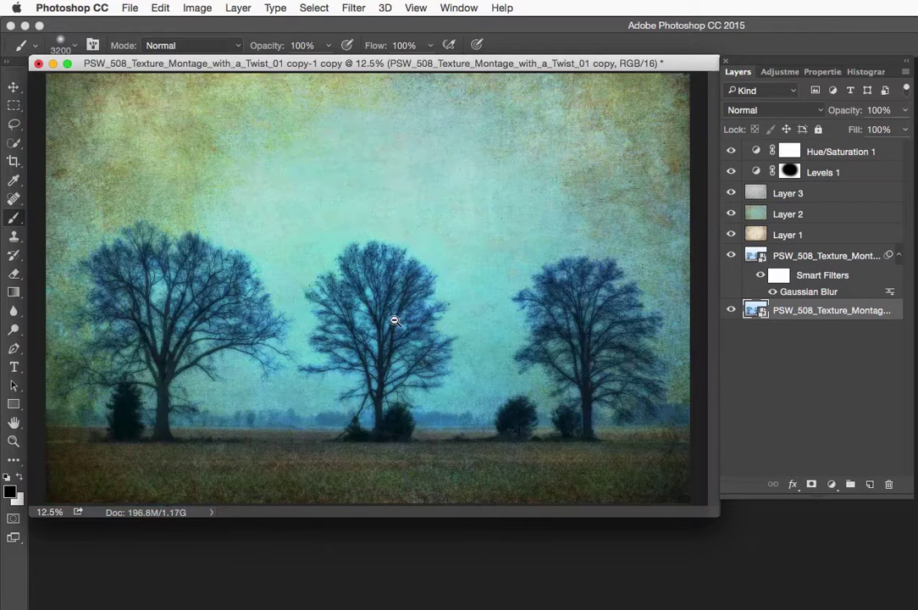